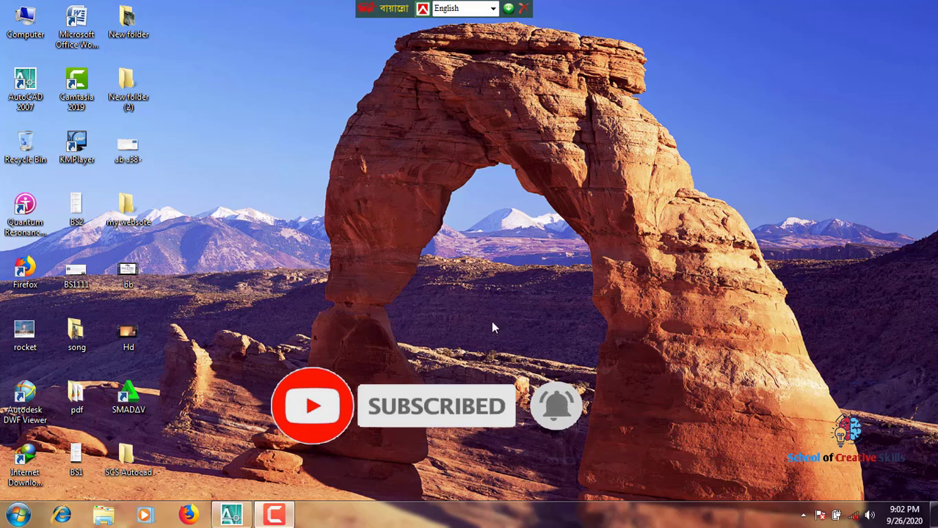
Switch to AutoCAD 2007 and dismiss the Communication Center notification
click(247, 515)
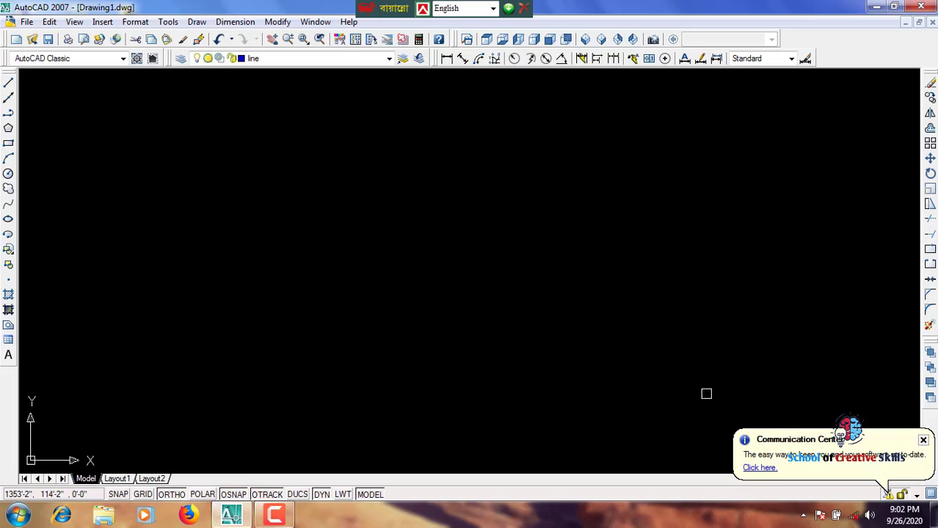
click(923, 441)
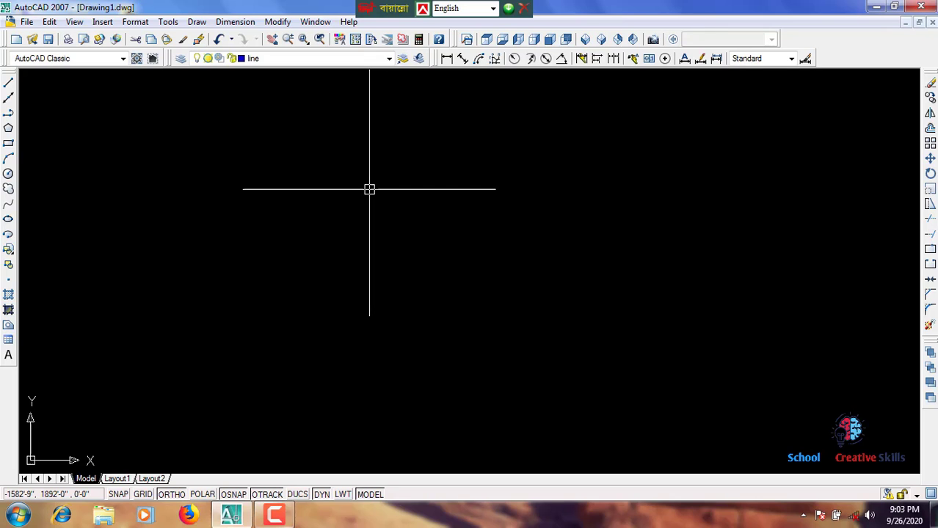
click(224, 97)
click(230, 343)
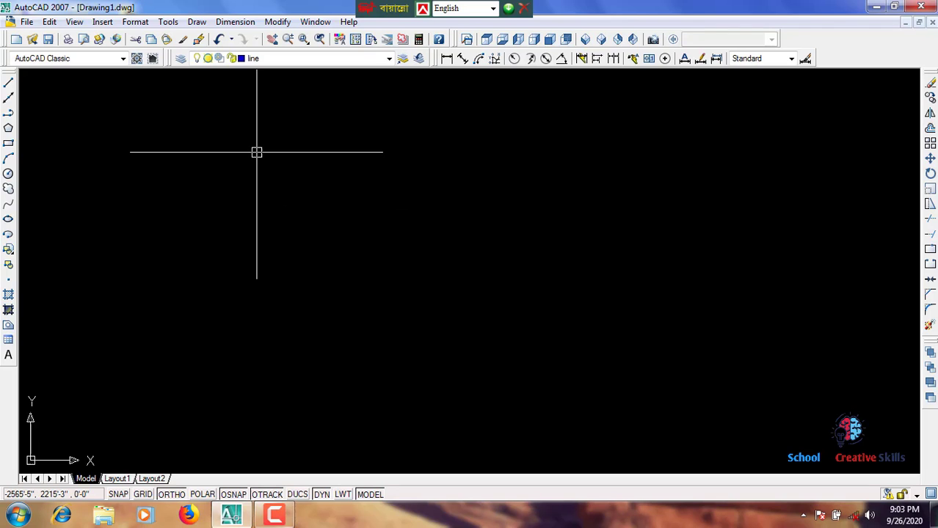
Draw a long horizontal line across the upper part of the empty drawing with the Line command
text(l)
key(Return)
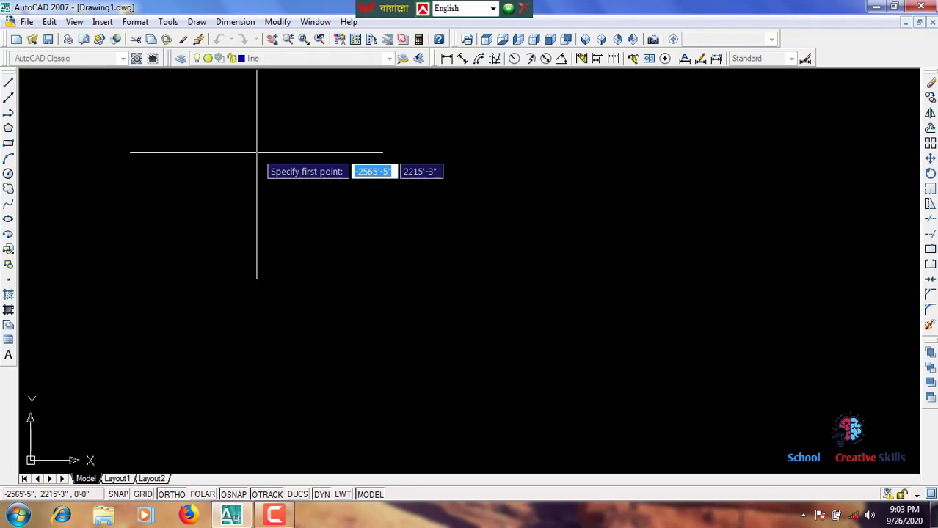
click(177, 146)
click(651, 180)
key(Return)
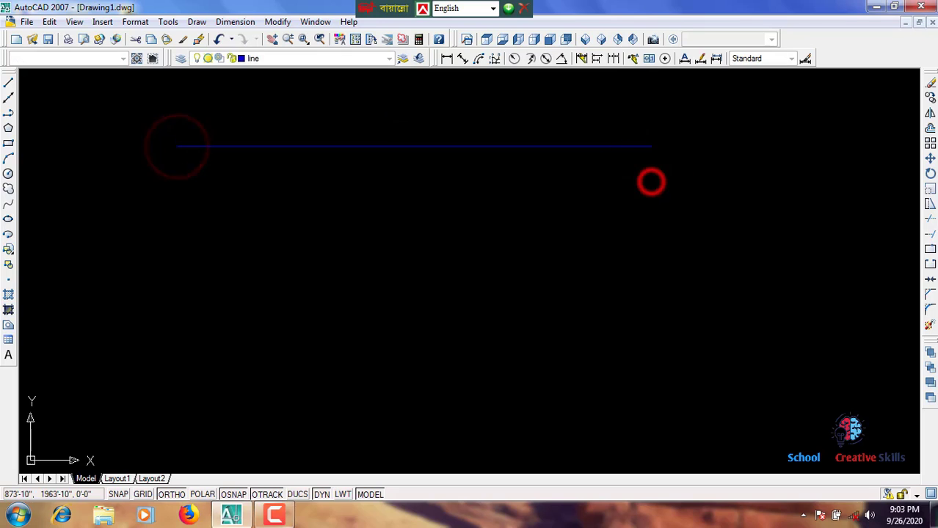
Draw a long vertical line crossing the horizontal line near its midpoint
key(Return)
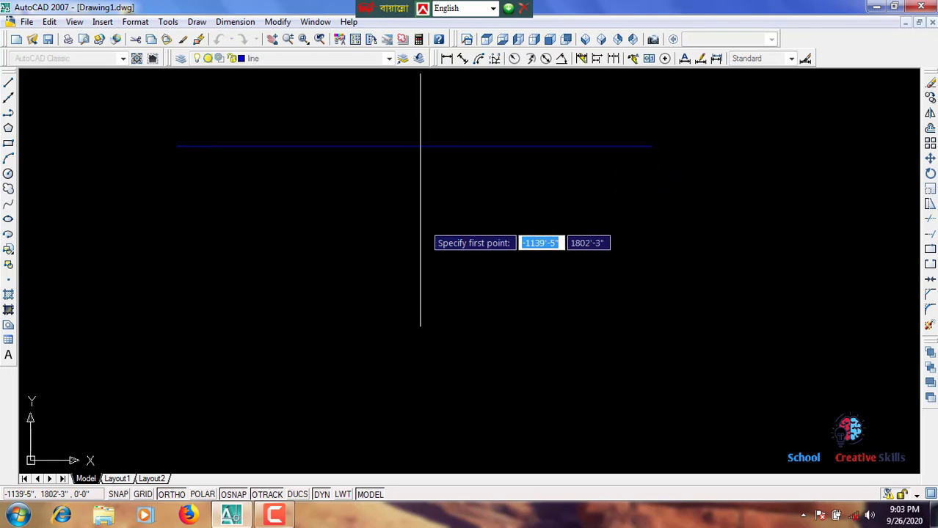
middle_drag(416, 177, 424, 270)
click(424, 165)
click(413, 448)
key(Return)
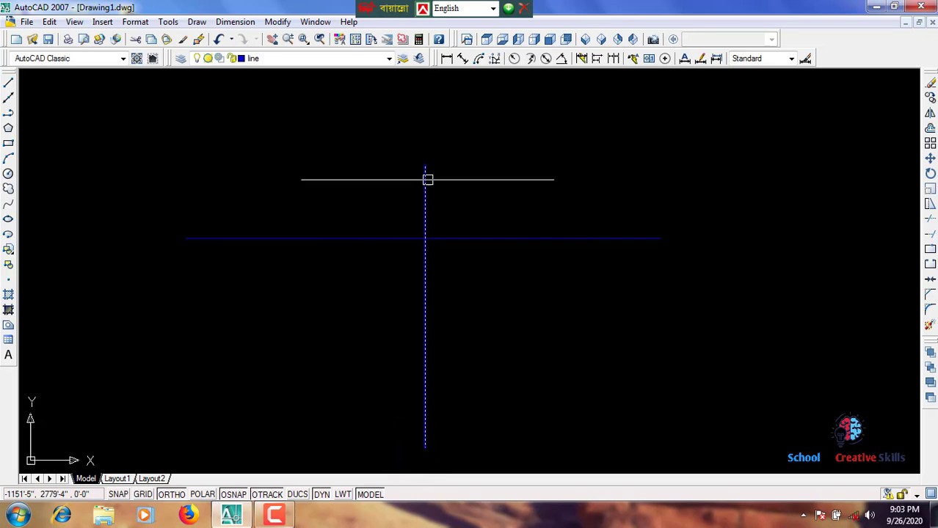
Draw a shorter second vertical line across the horizontal line, a little right of the first vertical line
key(Return)
click(467, 182)
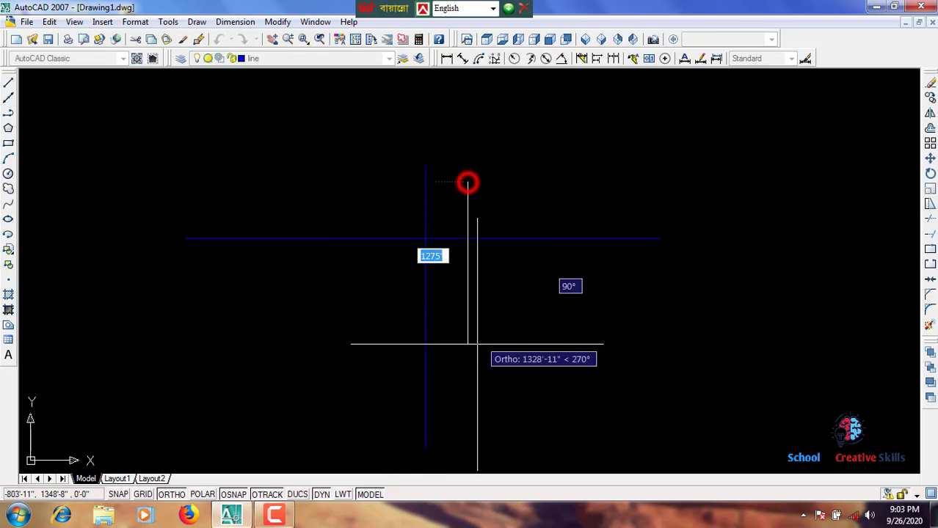
click(475, 363)
key(Return)
click(515, 211)
click(512, 343)
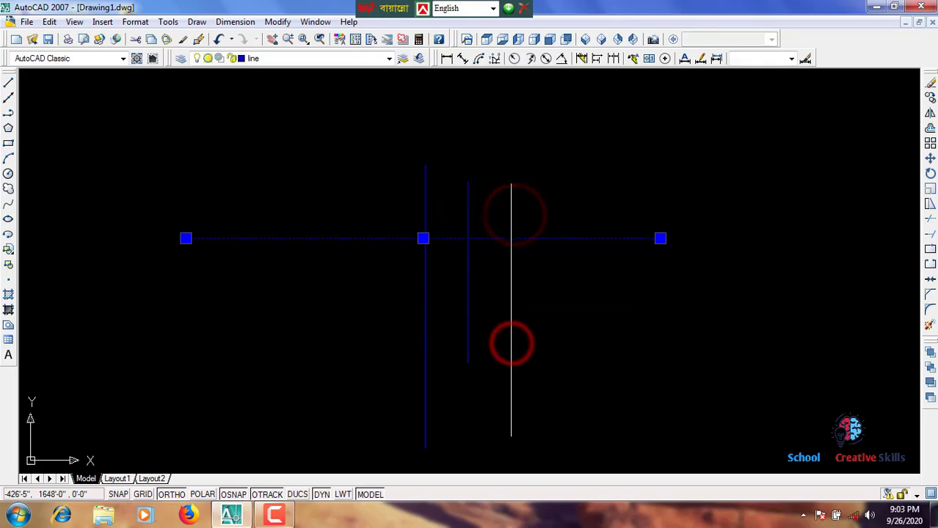
key(Return)
key(Return)
key(Escape)
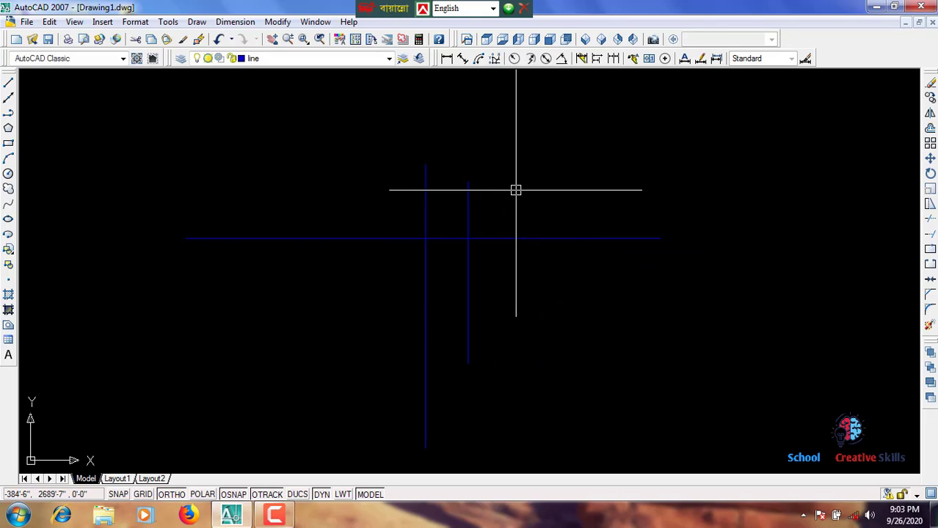
Draw a third vertical line across the horizontal line, to the right of the second vertical line
key(Return)
click(515, 184)
click(516, 352)
key(Return)
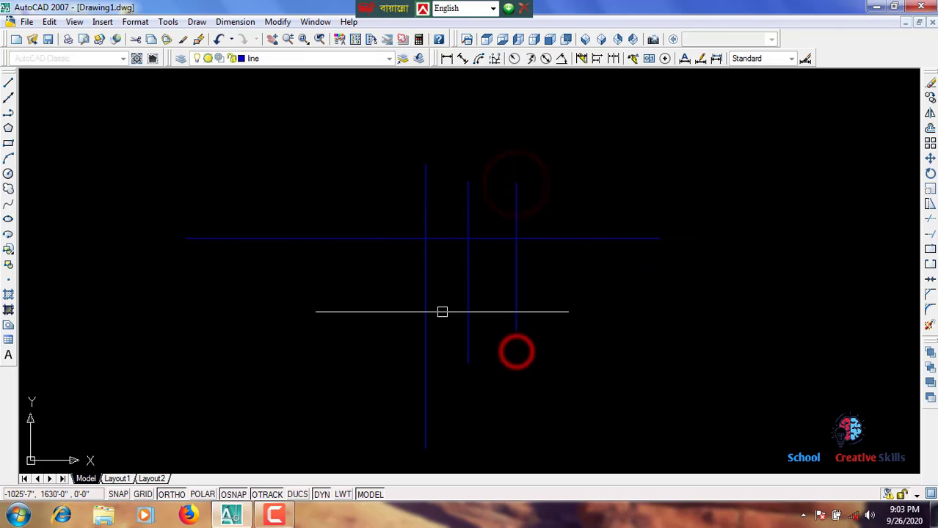
scroll(364, 243, up, 3)
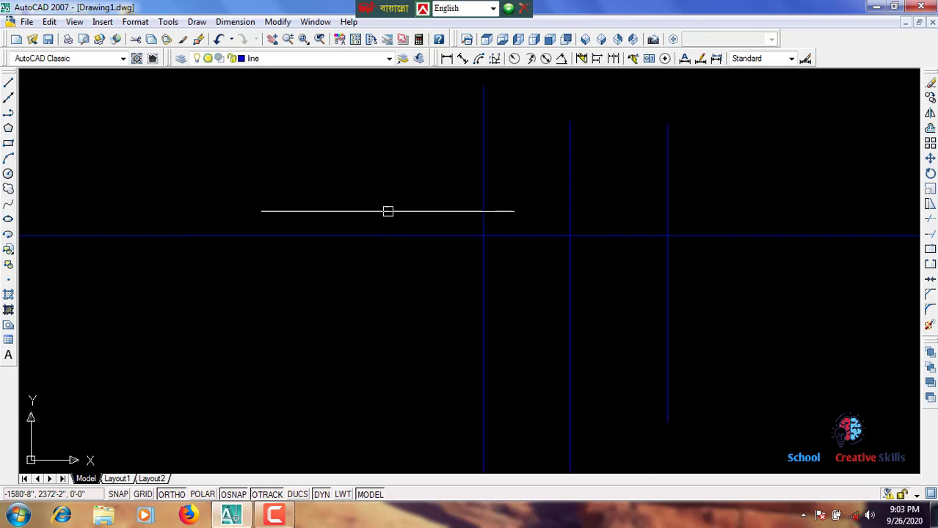
mouse_move(454, 289)
middle_down()
mouse_move(521, 237)
mouse_move(716, 266)
middle_up()
scroll(569, 236, down, 2)
scroll(666, 229, up, 2)
middle_drag(666, 228, 534, 282)
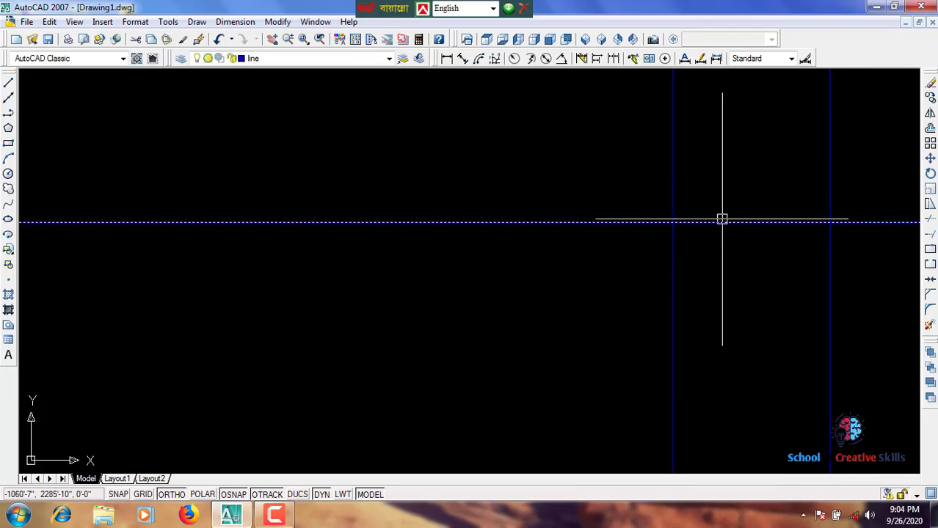
scroll(564, 234, down, 2)
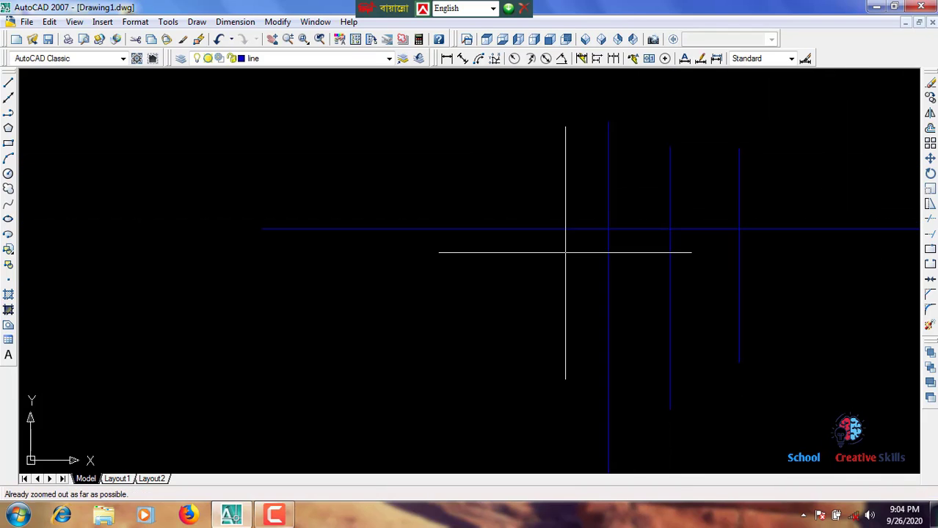
middle_drag(647, 304, 425, 315)
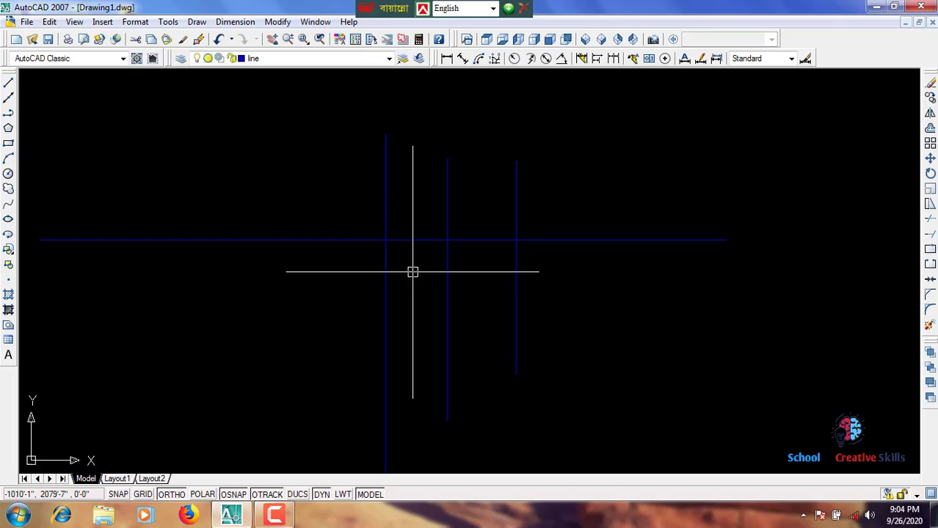
Trim the horizontal line back to the second vertical, trim the second and third verticals above it, and erase the detached third vertical
text(t)
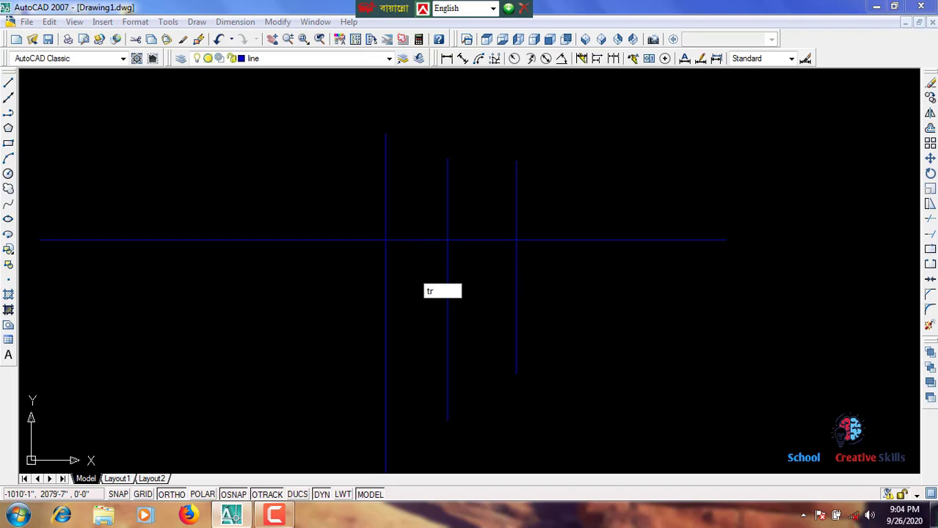
text(r)
key(Return)
key(Return)
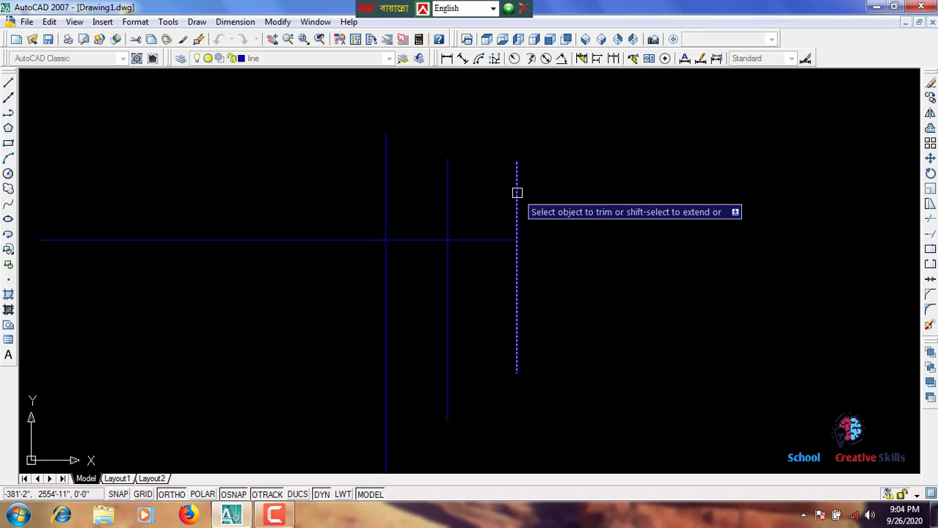
click(447, 183)
click(473, 240)
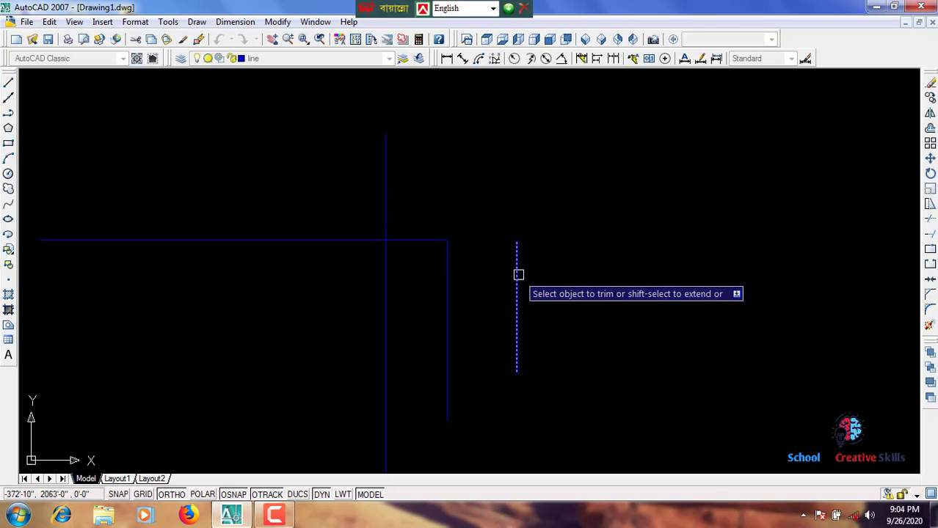
key(Return)
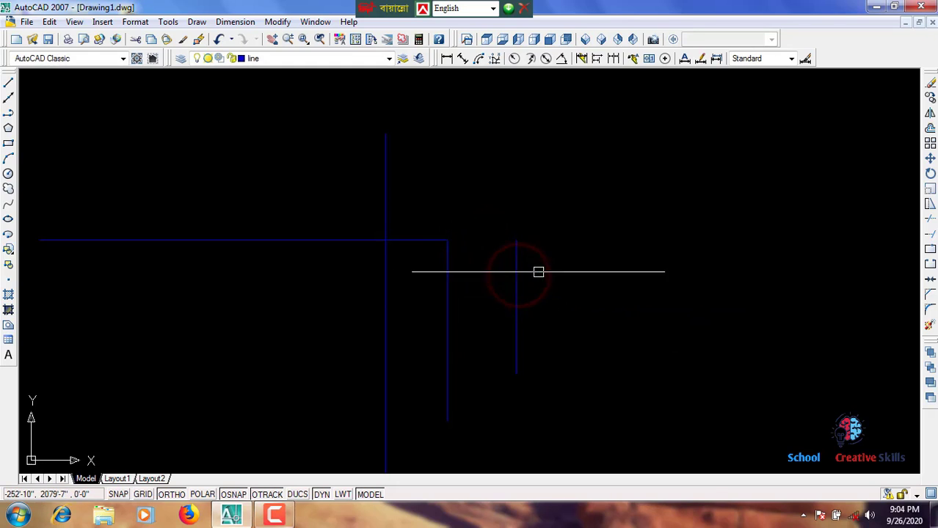
click(517, 270)
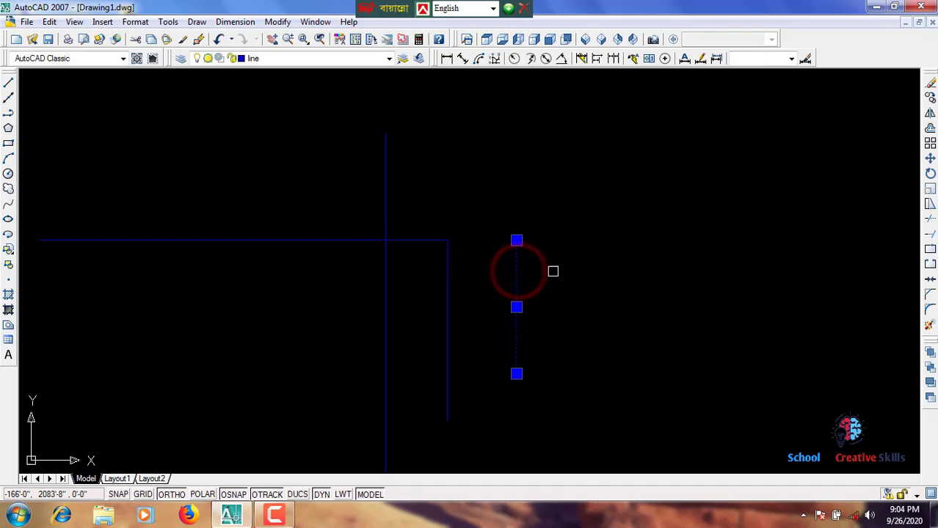
key(Delete)
Trim the first vertical line above the horizontal line and the horizontal segment between the two verticals, leaving a clean corner
middle_drag(430, 246, 525, 247)
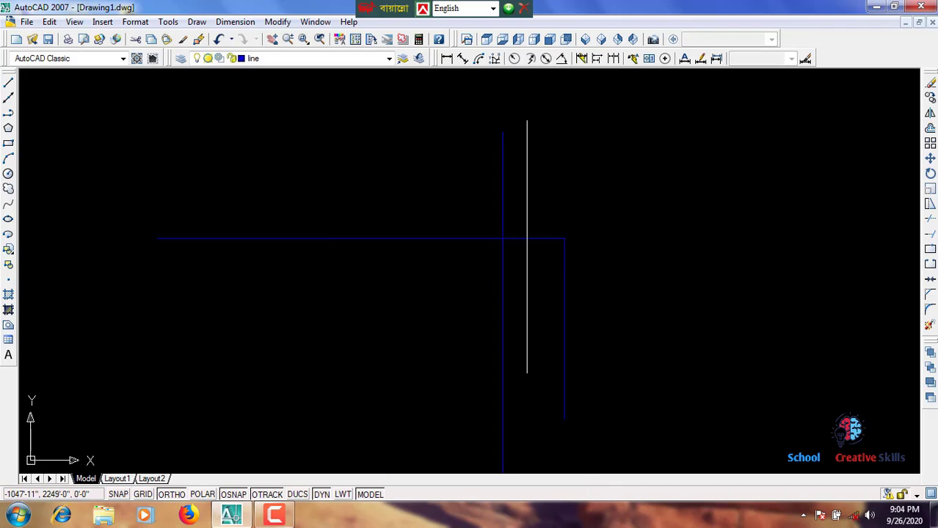
text(rt)
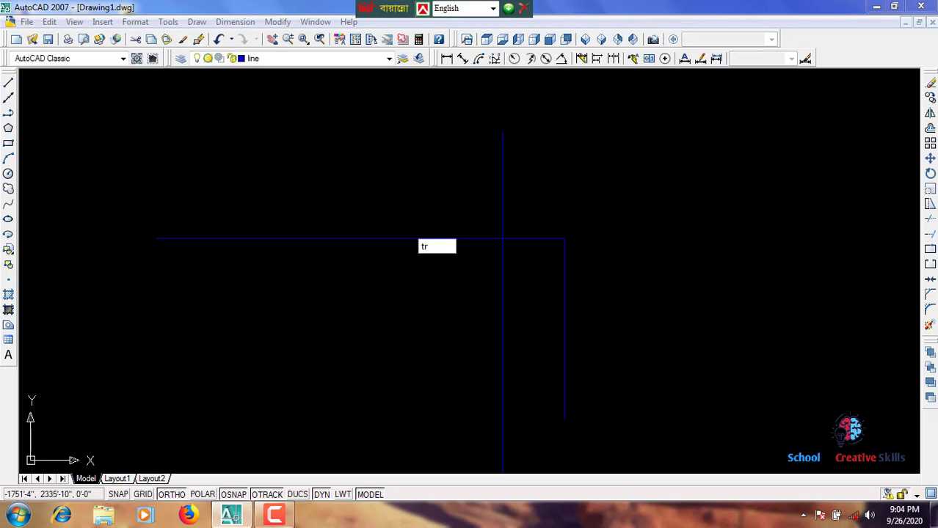
key(Return)
key(Return)
click(588, 188)
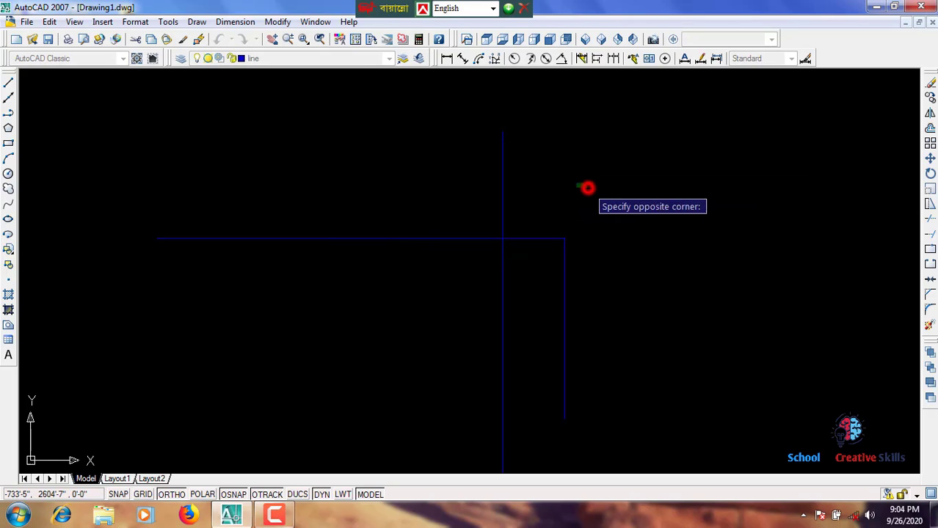
click(536, 151)
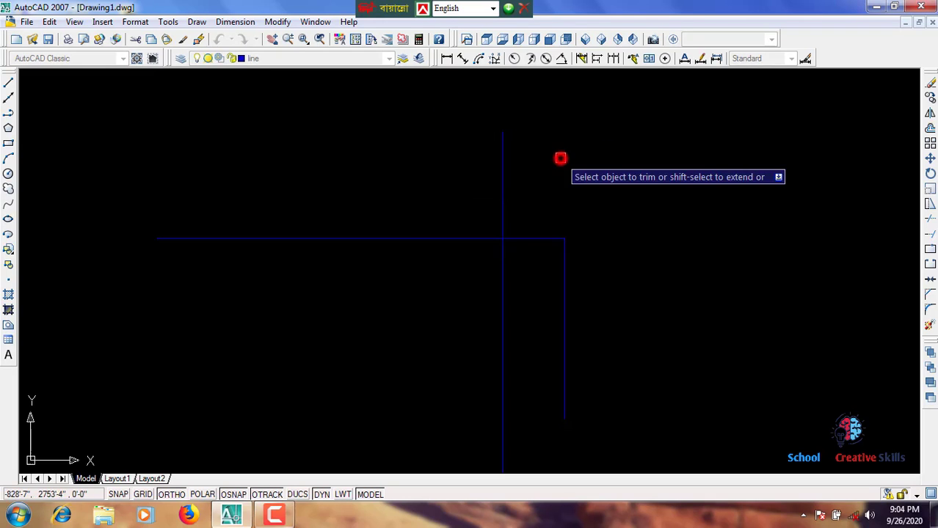
click(594, 206)
click(452, 115)
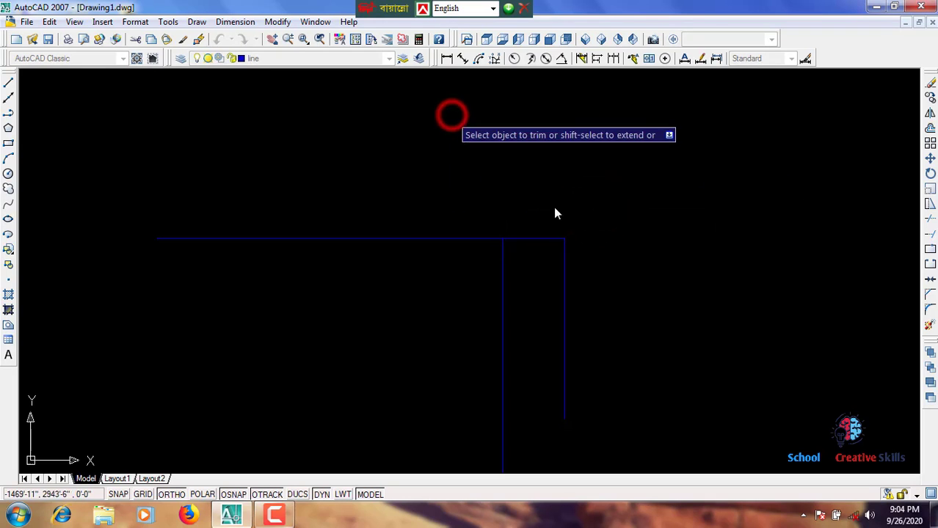
middle_drag(580, 248, 560, 188)
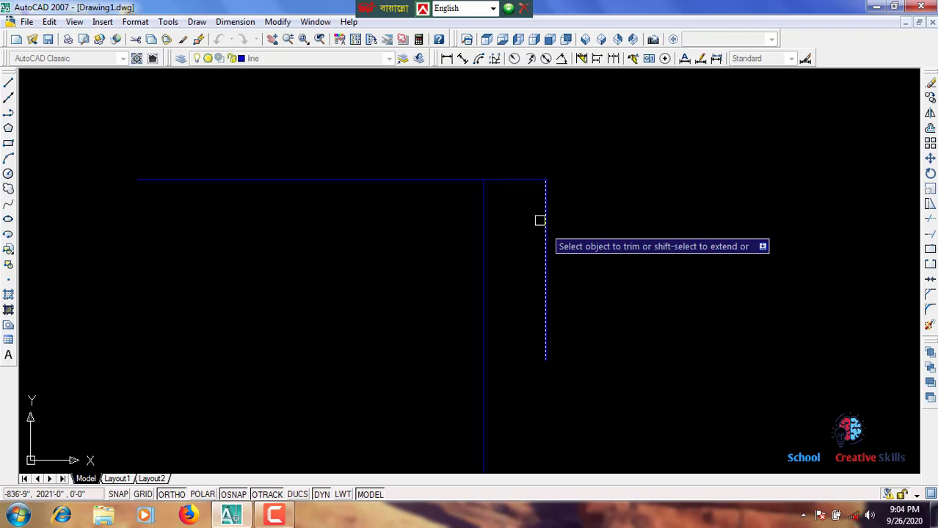
click(529, 181)
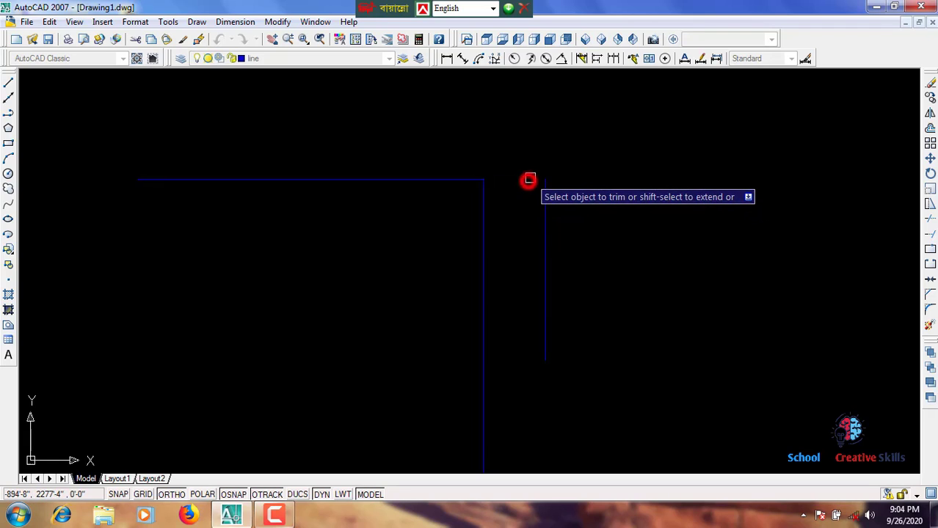
middle_drag(504, 218, 505, 192)
key(Return)
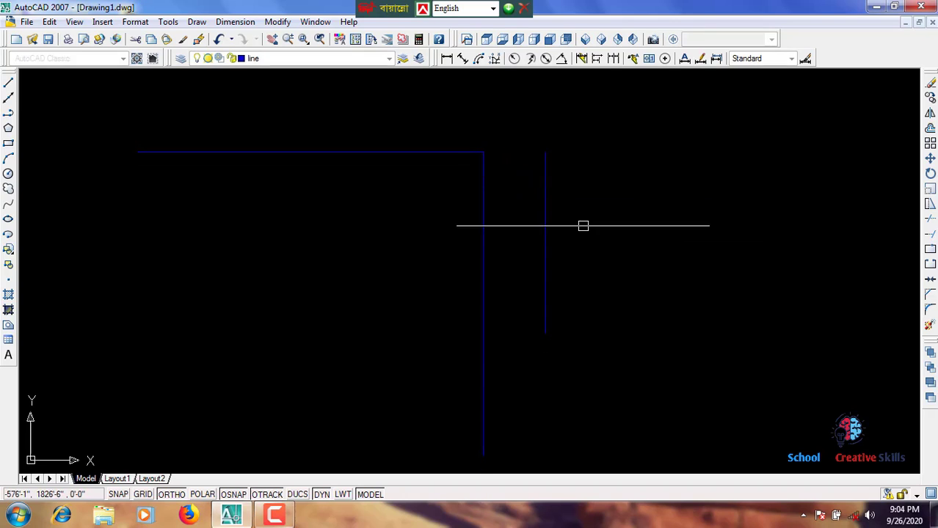
Erase all the remaining lines from the drawing
click(645, 318)
click(291, 109)
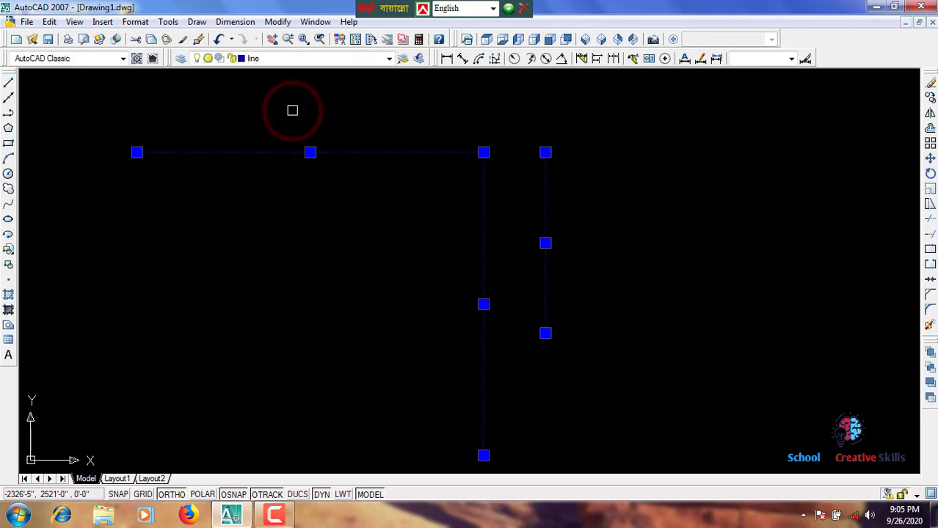
key(Delete)
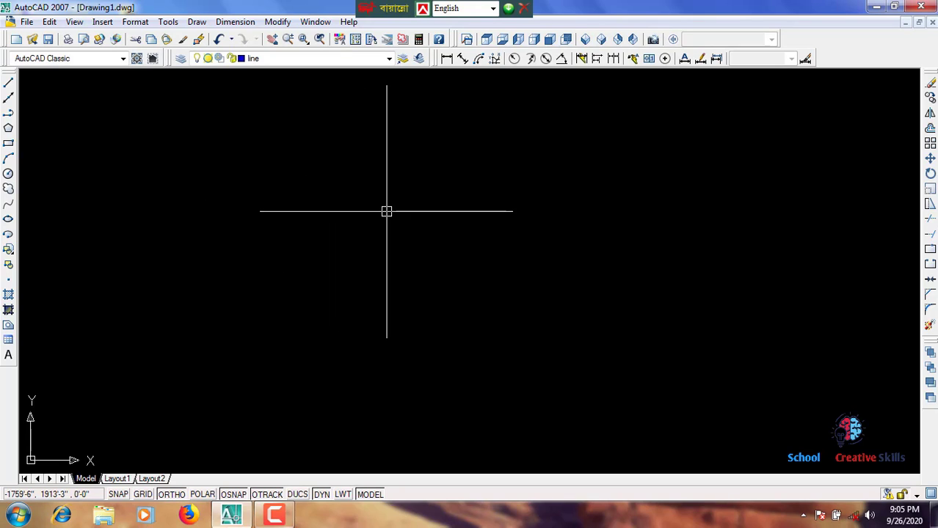
Draw a circle and a larger circle enclosing it, with its center slightly to the right of the first one's
key(c)
key(Return)
click(320, 212)
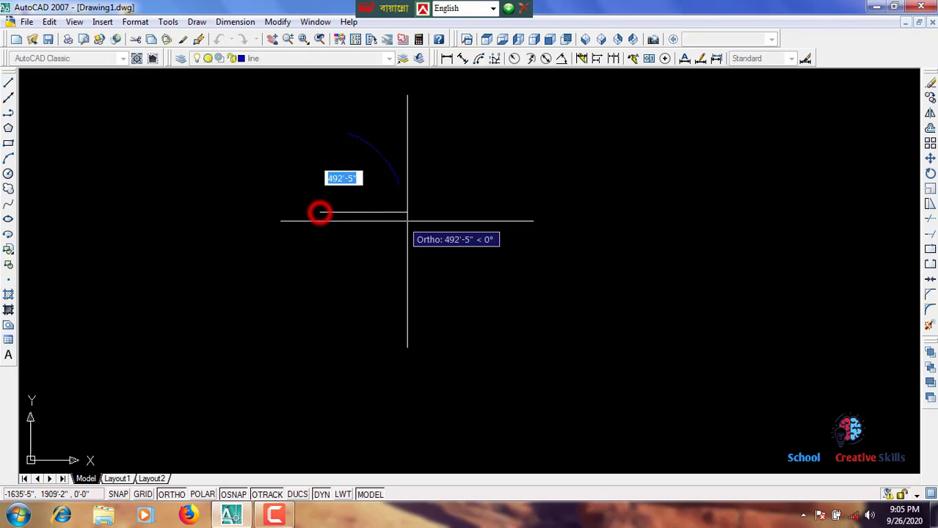
click(419, 221)
key(Return)
click(350, 216)
click(506, 244)
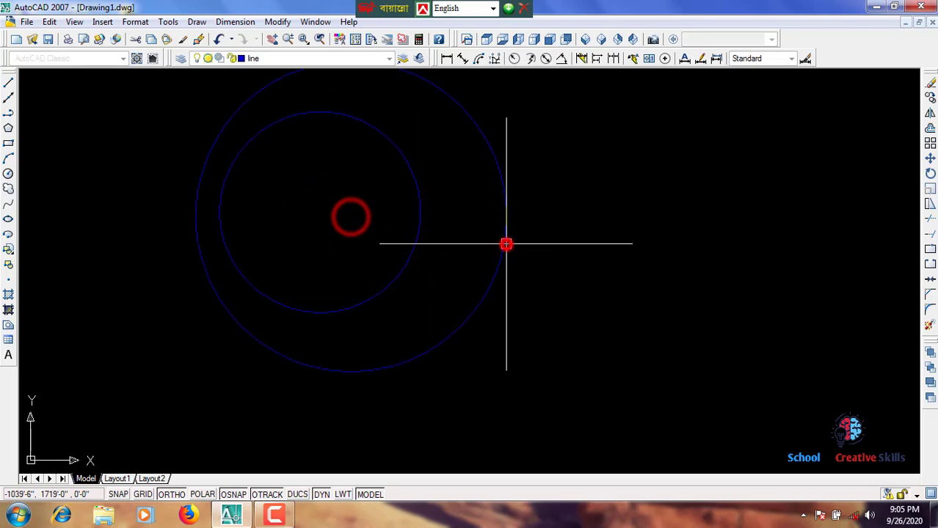
Draw a third circle overlapping the right-hand sides of both existing circles
key(Return)
click(454, 250)
click(550, 250)
key(Return)
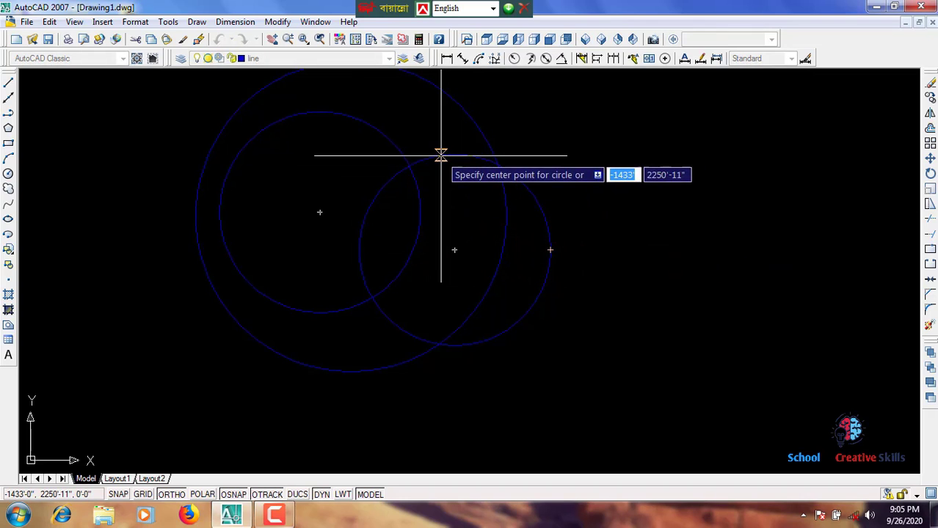
key(Escape)
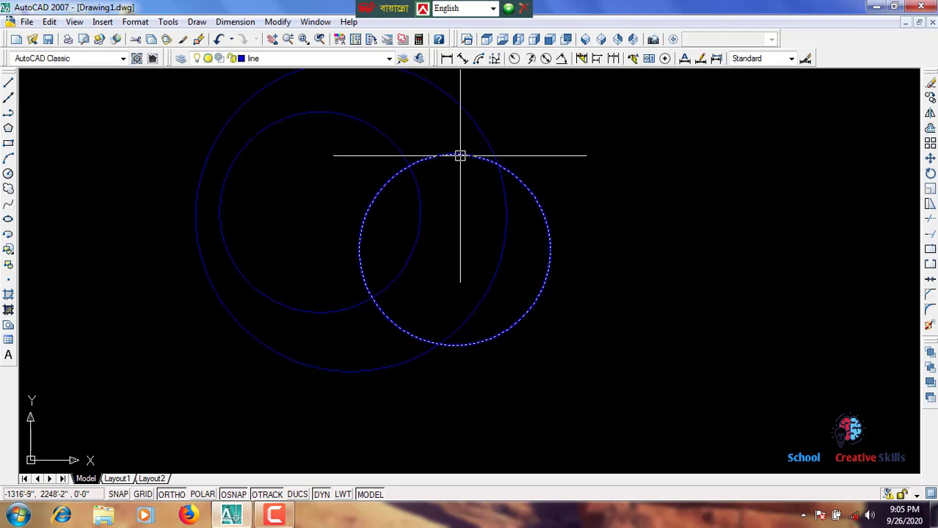
middle_drag(450, 191, 405, 176)
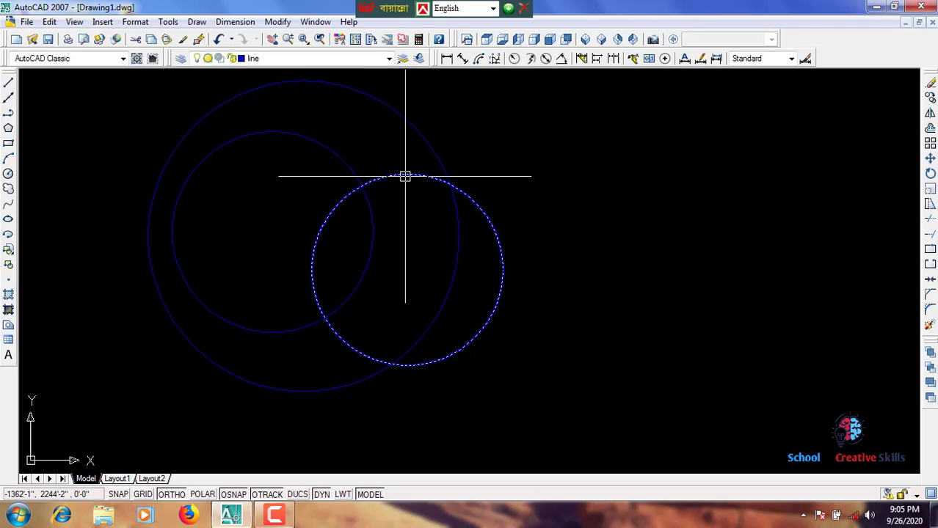
Move the third circle horizontally to the right, clear of the two nested circles
click(405, 176)
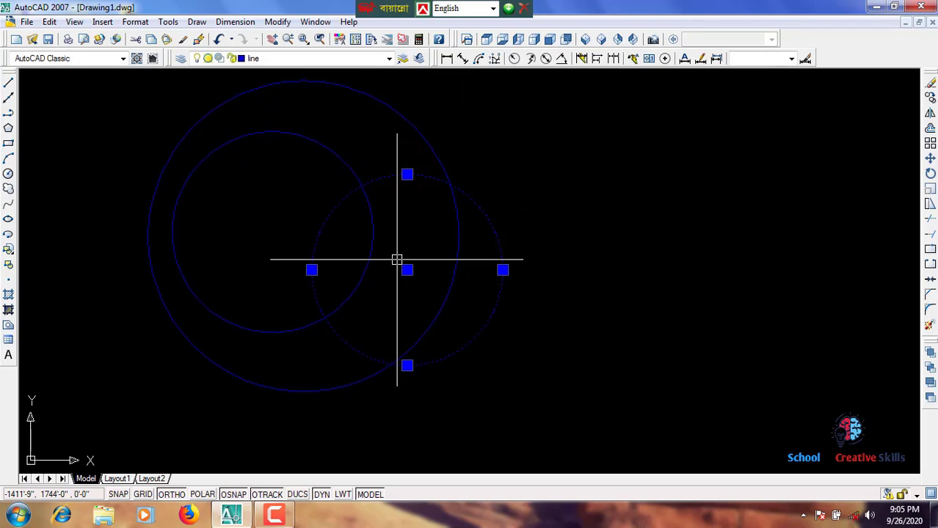
text(m)
key(Return)
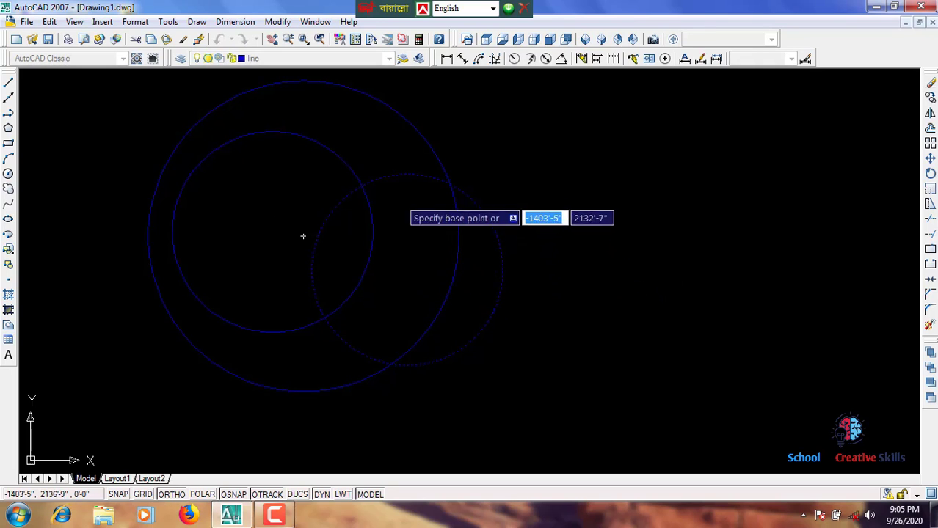
click(392, 175)
click(769, 184)
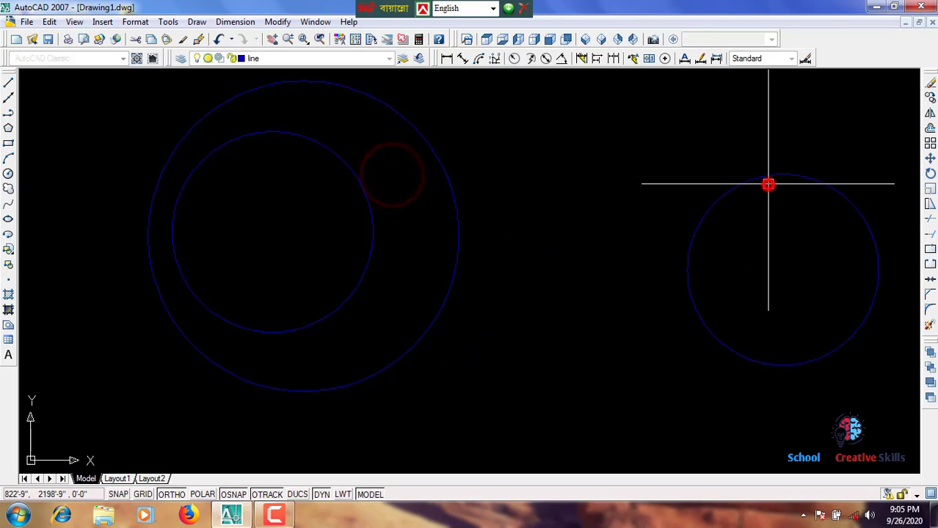
Select the separated circle with a crossing window and move it farther right, using its center as the base point
middle_drag(545, 321, 281, 326)
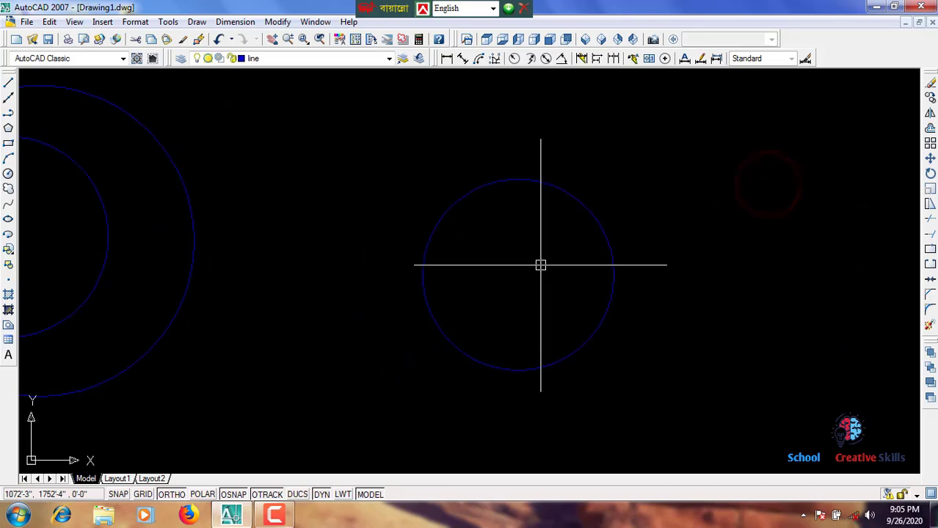
click(681, 401)
click(354, 158)
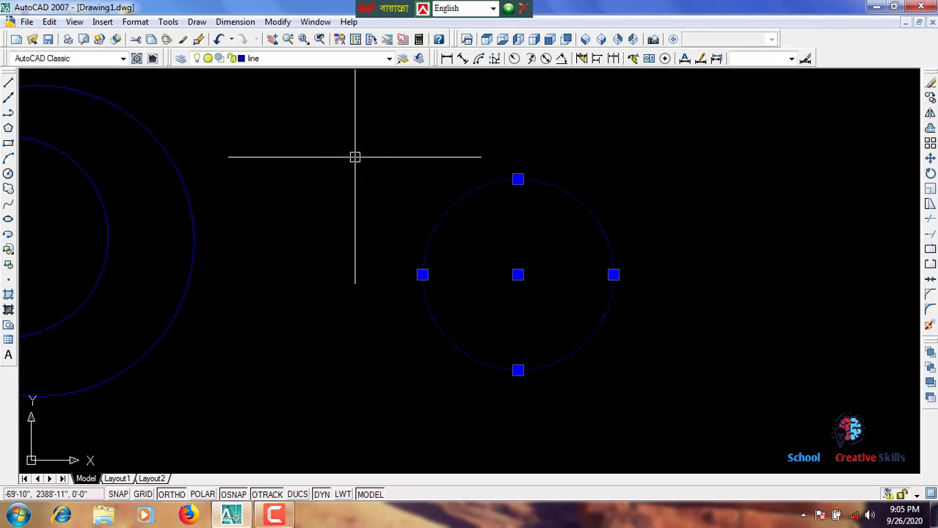
click(665, 389)
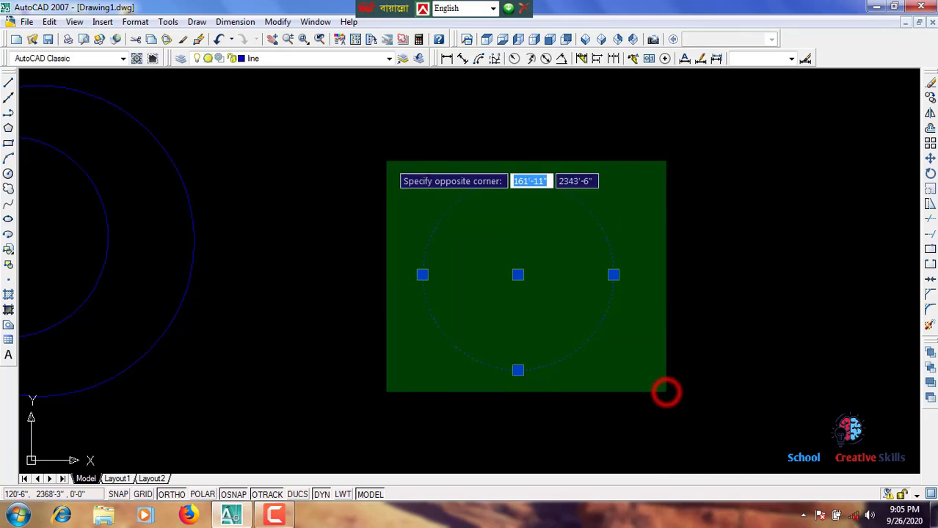
click(369, 157)
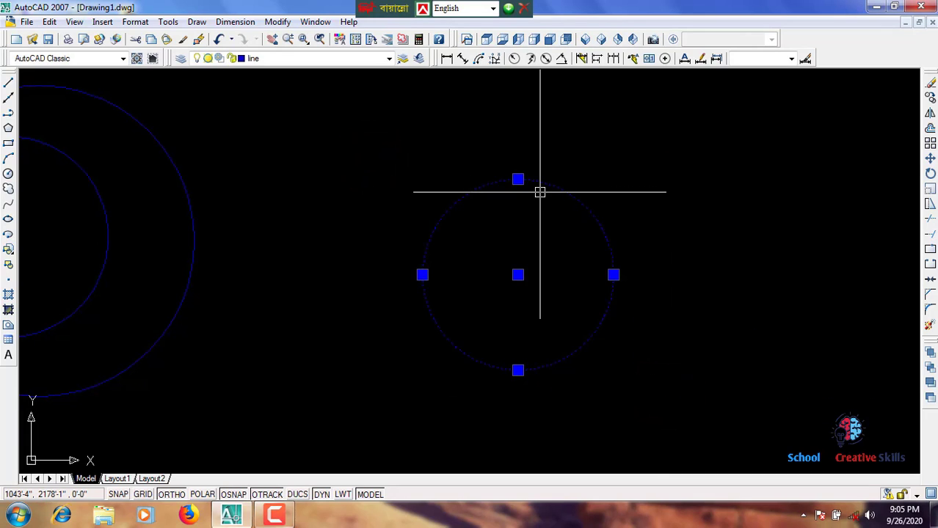
text(m)
key(Return)
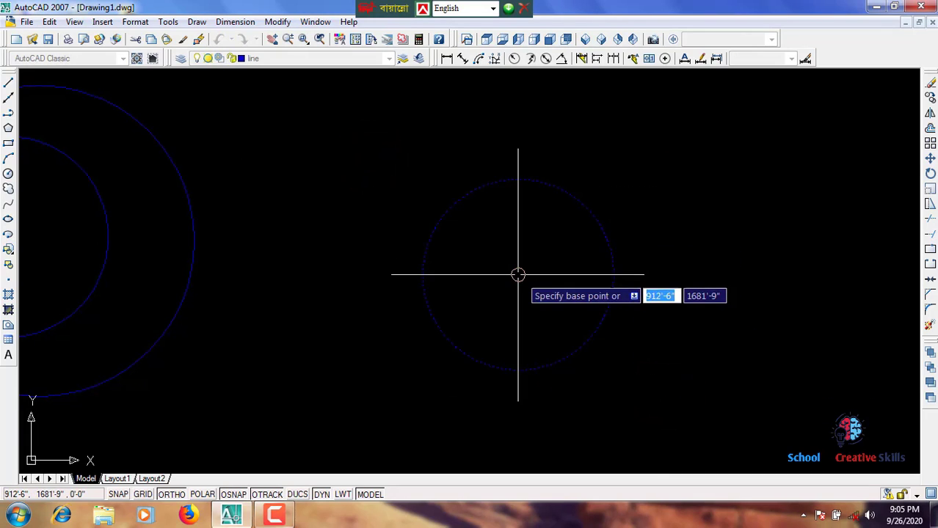
click(518, 275)
middle_drag(786, 278, 482, 270)
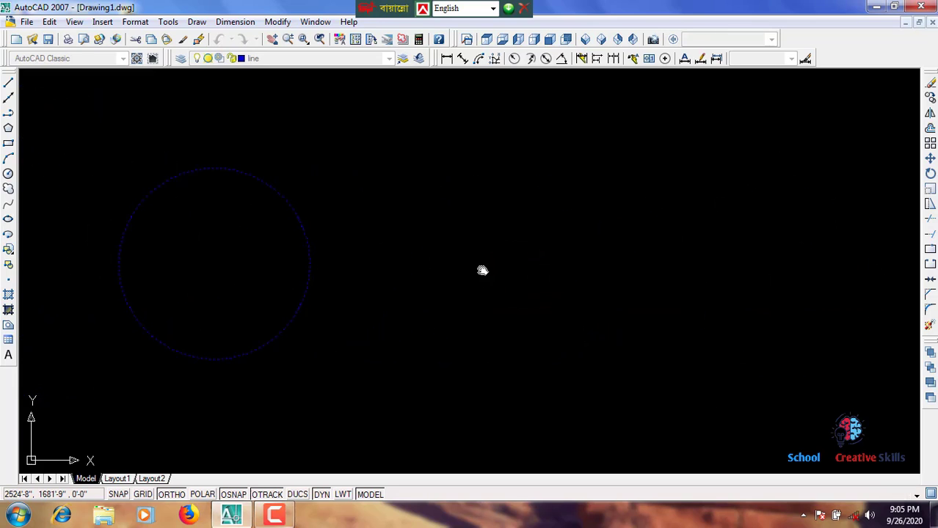
click(580, 253)
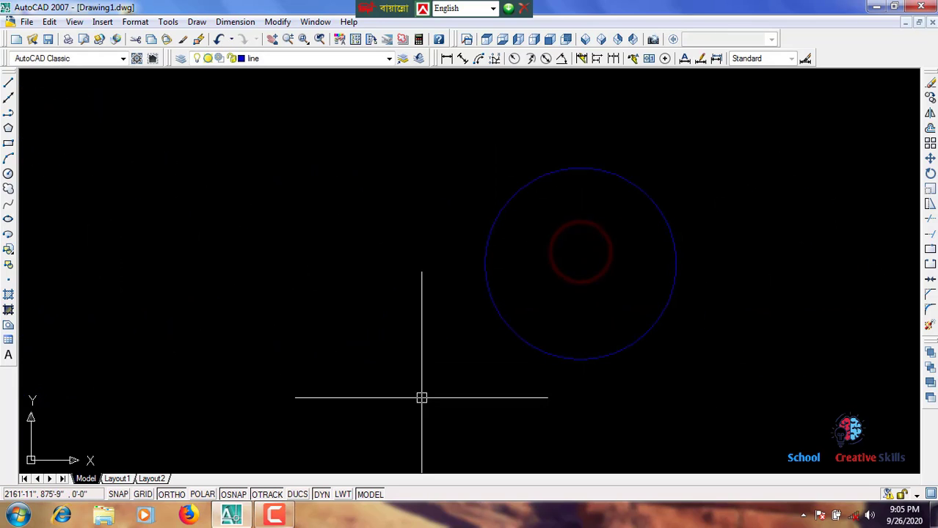
Select the single circle and both nested circles with crossing windows and move all three together to the right
middle_drag(346, 319, 391, 319)
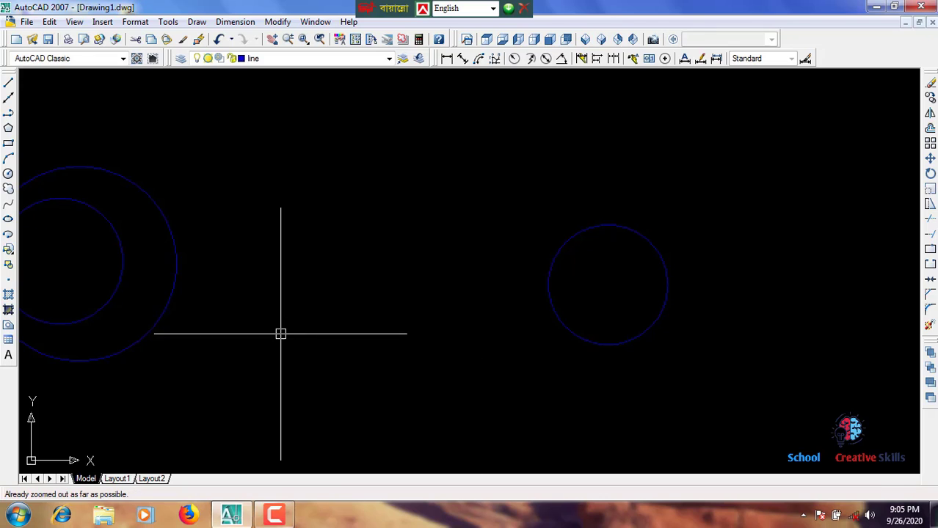
mouse_move(281, 333)
middle_down()
mouse_move(651, 342)
mouse_move(408, 331)
middle_up()
click(837, 377)
click(570, 214)
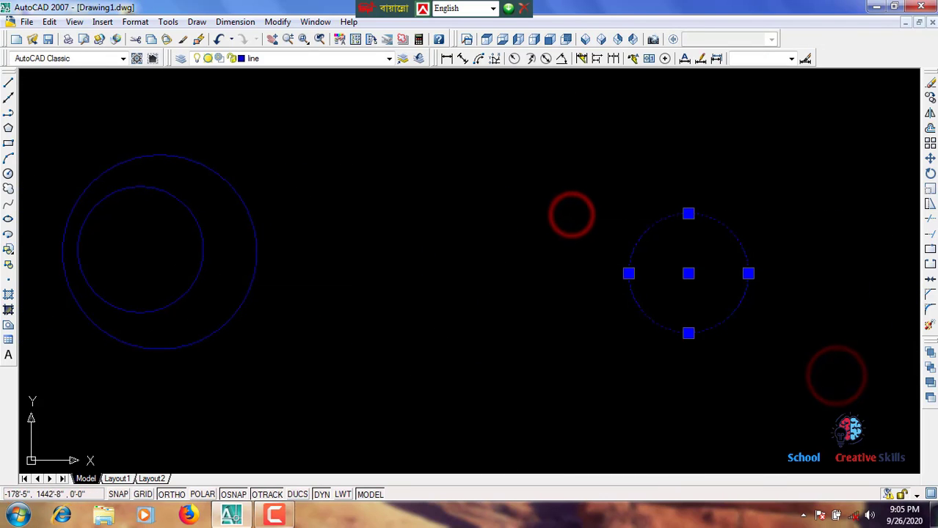
click(341, 306)
click(42, 155)
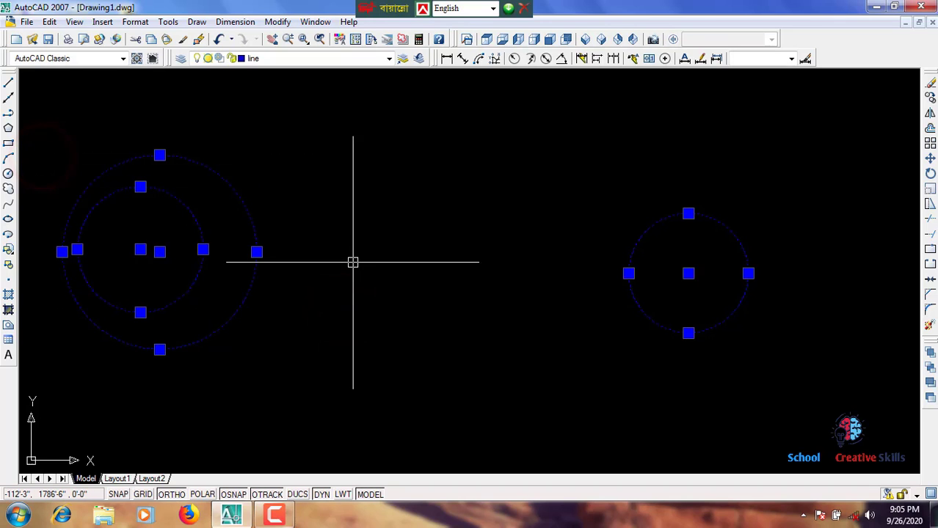
text(m)
key(Return)
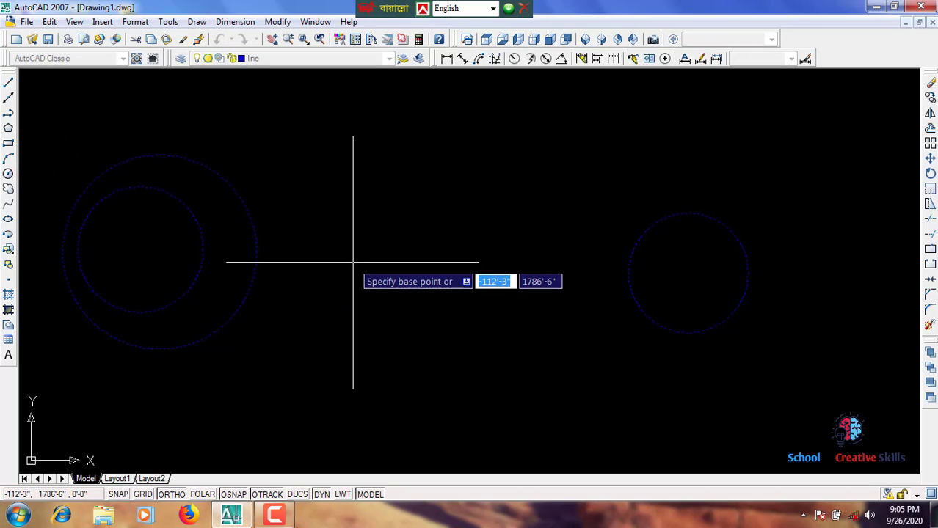
click(205, 286)
click(578, 298)
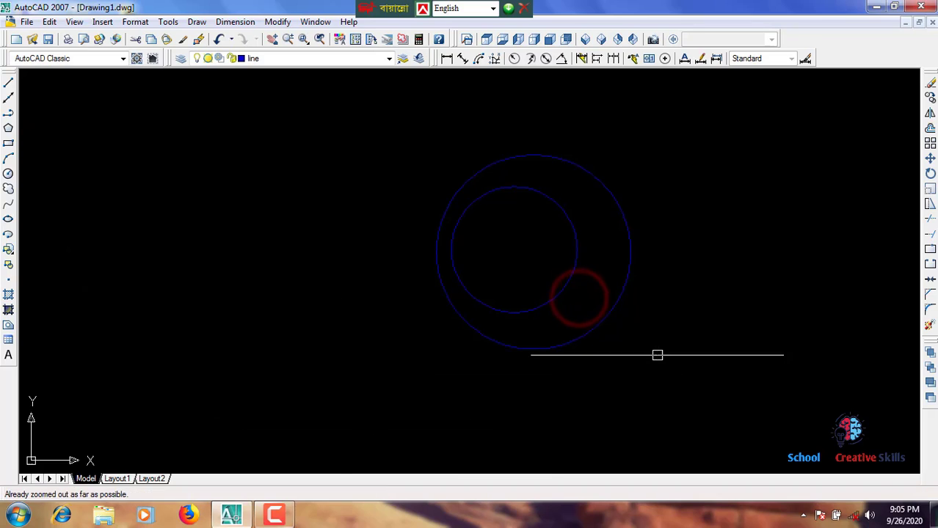
middle_drag(657, 355, 350, 300)
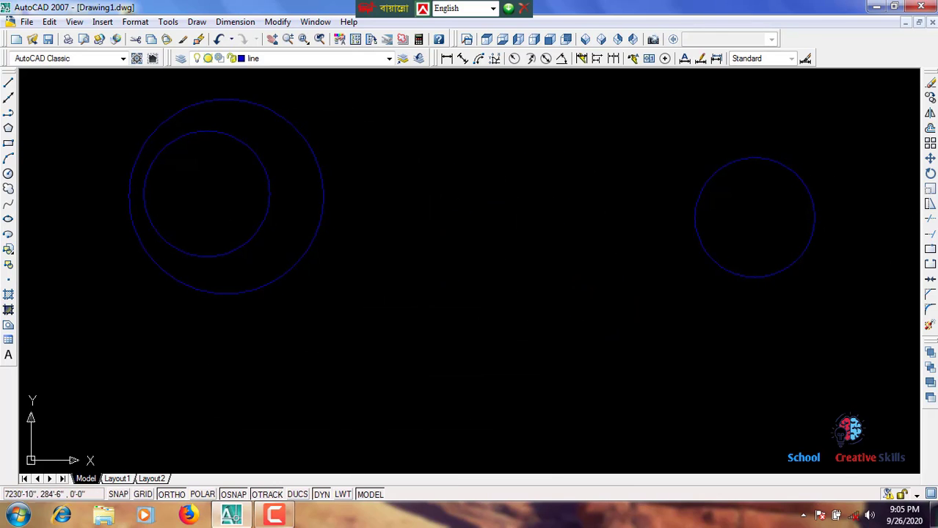
click(276, 518)
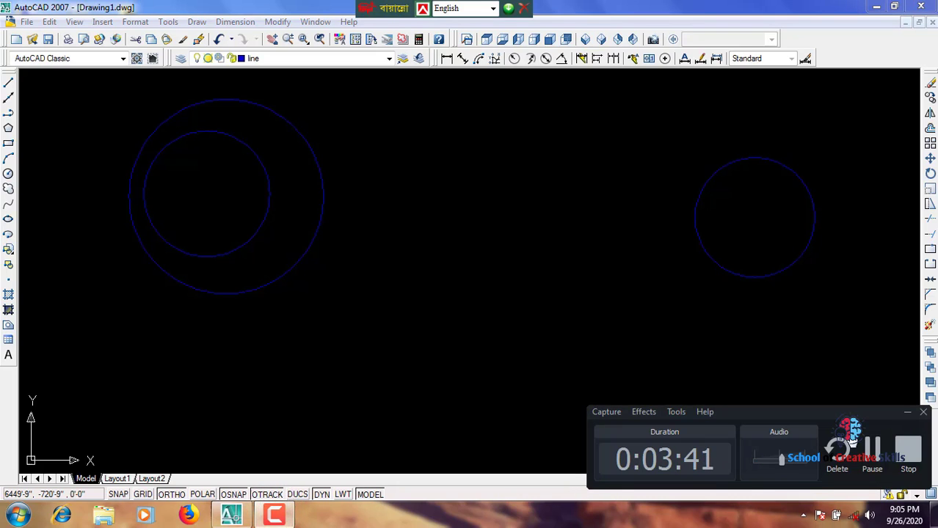
click(873, 459)
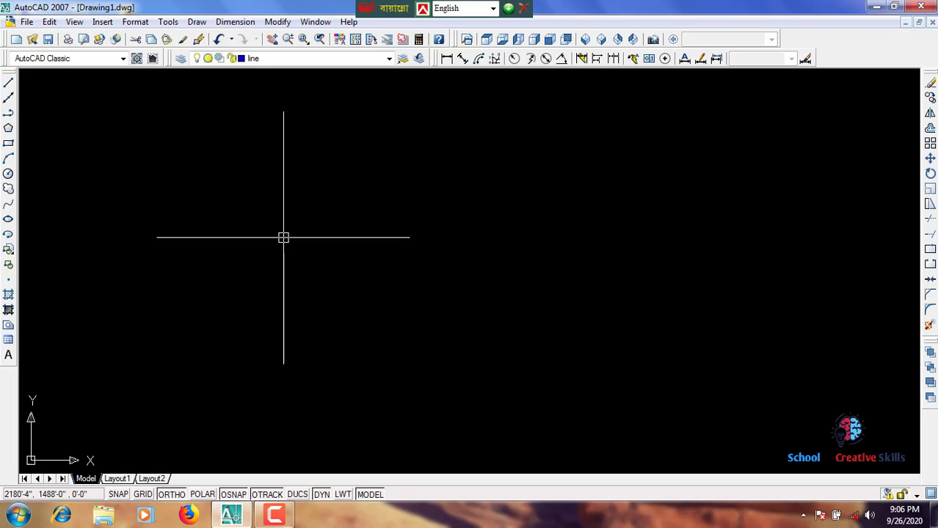
text(e)
key(Return)
key(Escape)
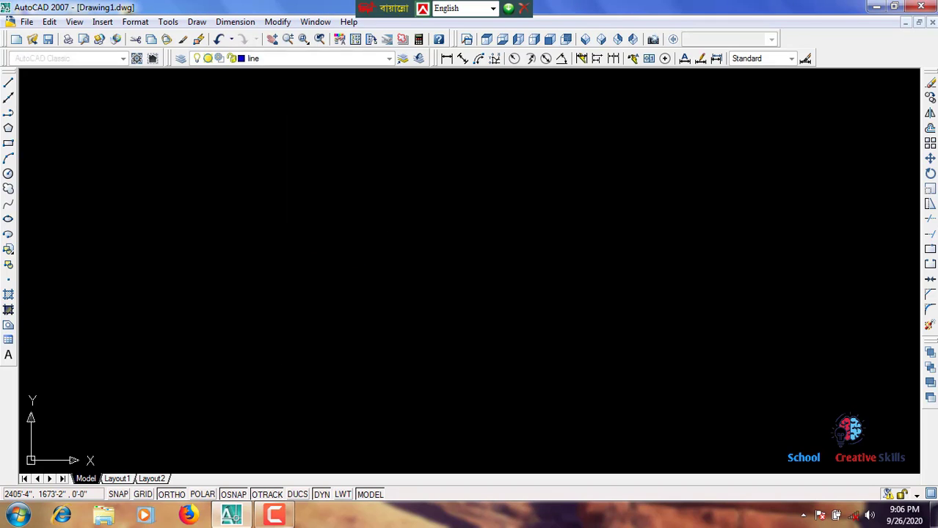
Draw two tall rectangles of roughly equal size side by side with a gap between them
text(rec)
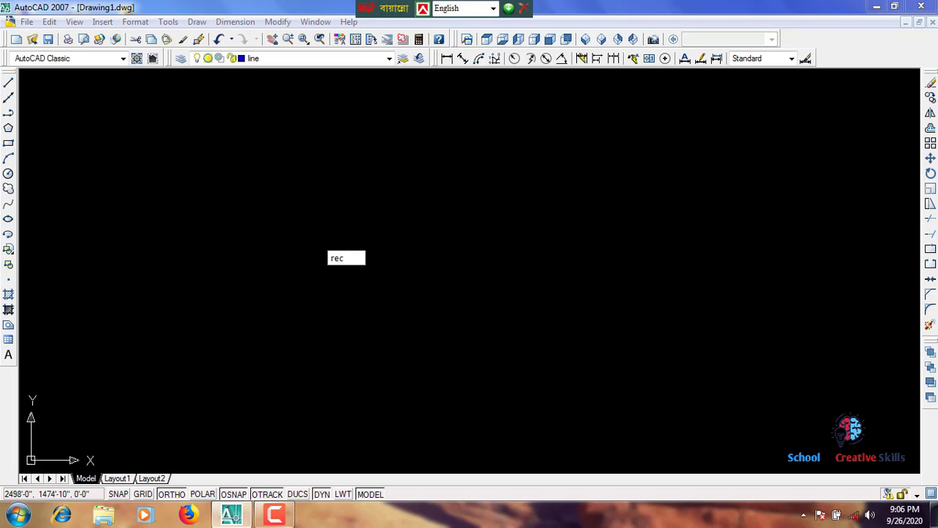
key(Return)
click(278, 138)
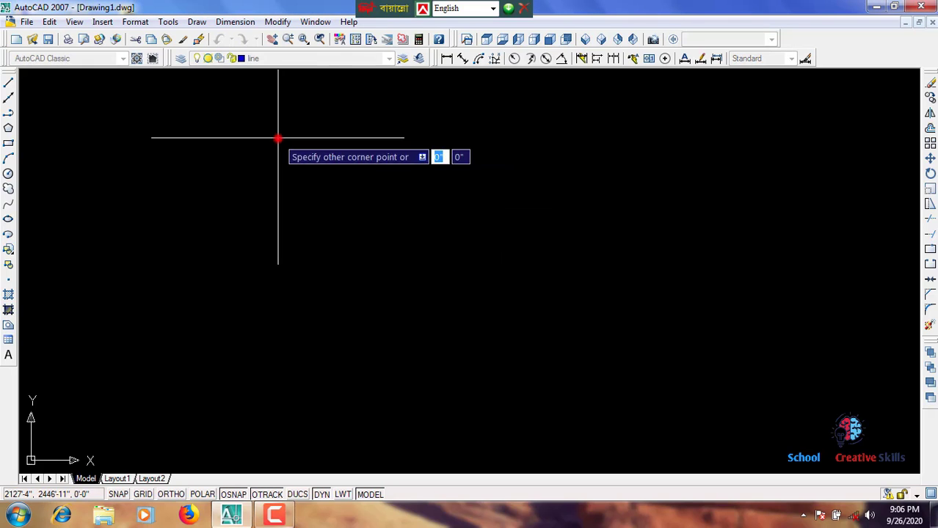
click(401, 387)
key(Return)
key(Return)
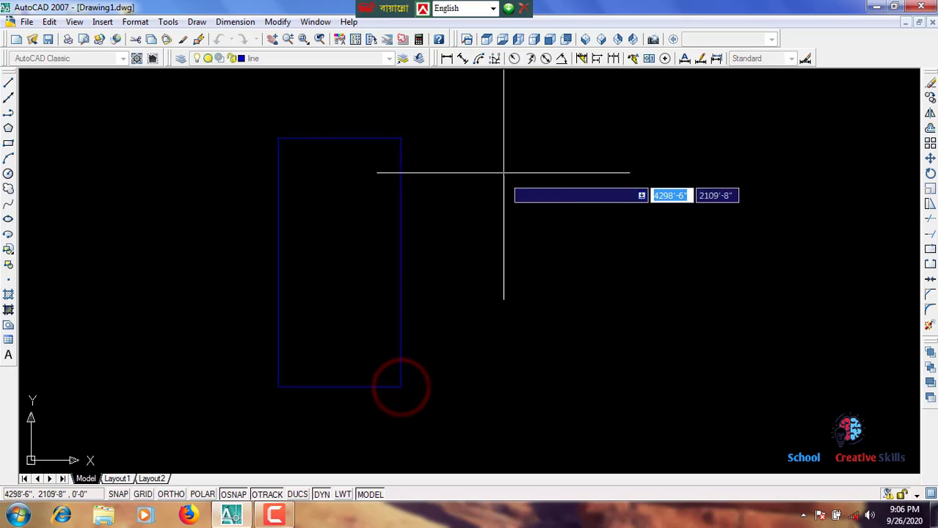
click(498, 141)
click(620, 389)
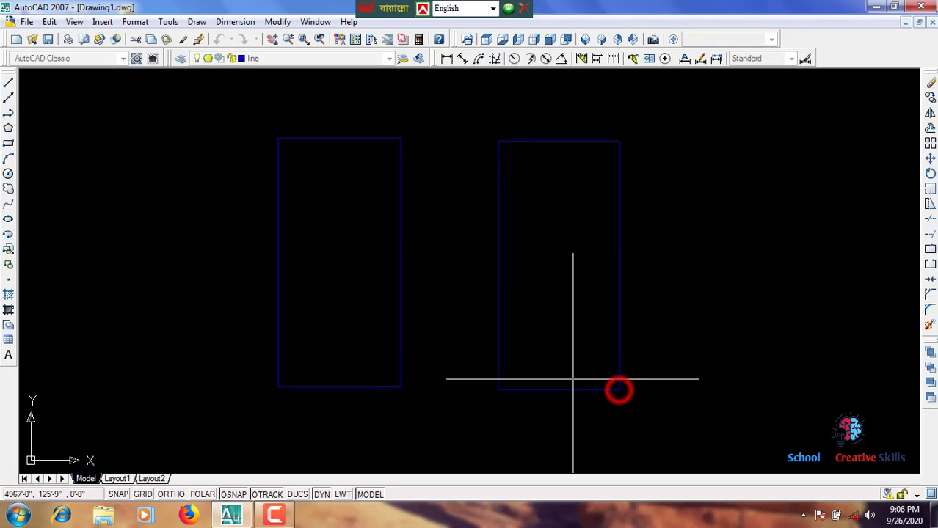
key(Return)
middle_drag(381, 151, 537, 150)
click(586, 408)
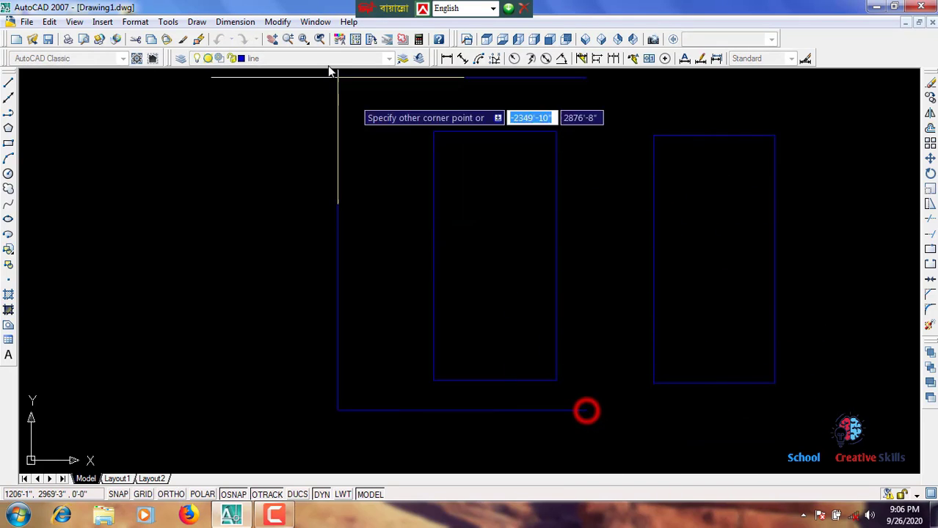
key(Escape)
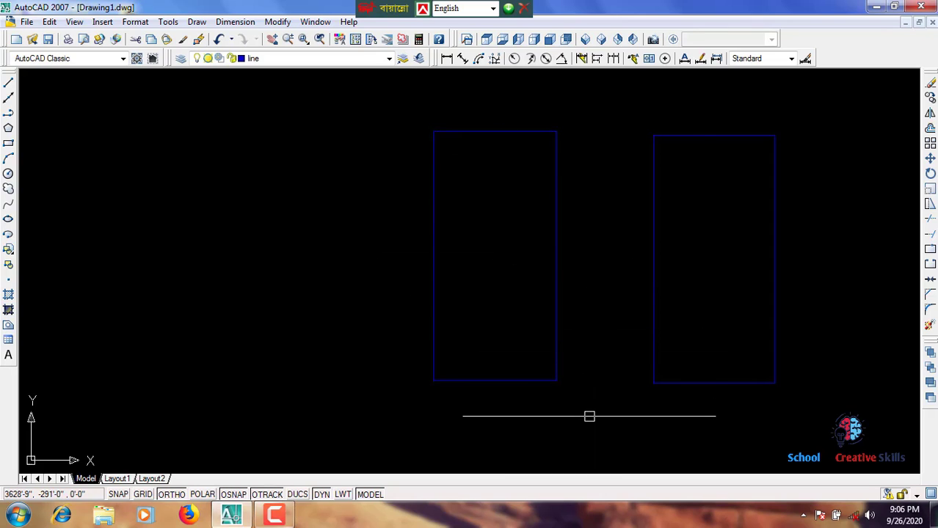
Select the left rectangle with a crossing window and move it horizontally to the left, away from the other rectangle
click(589, 416)
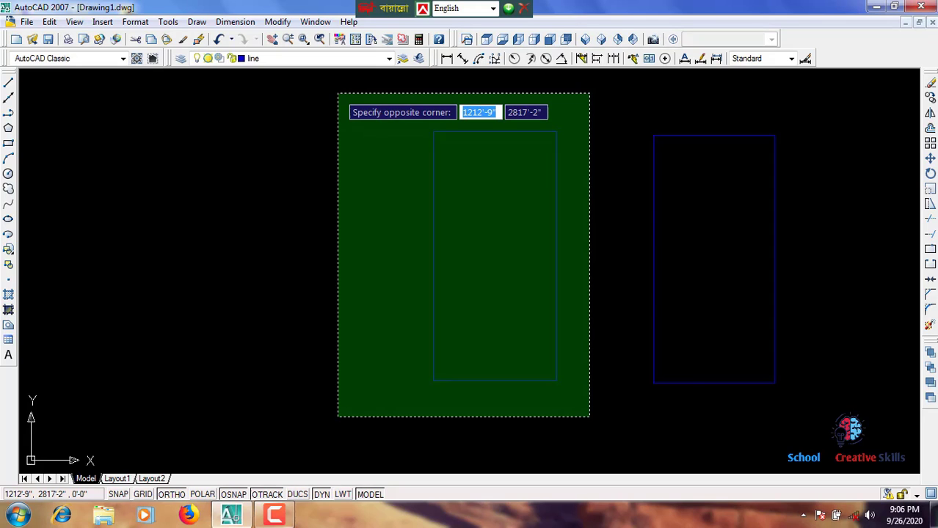
click(338, 94)
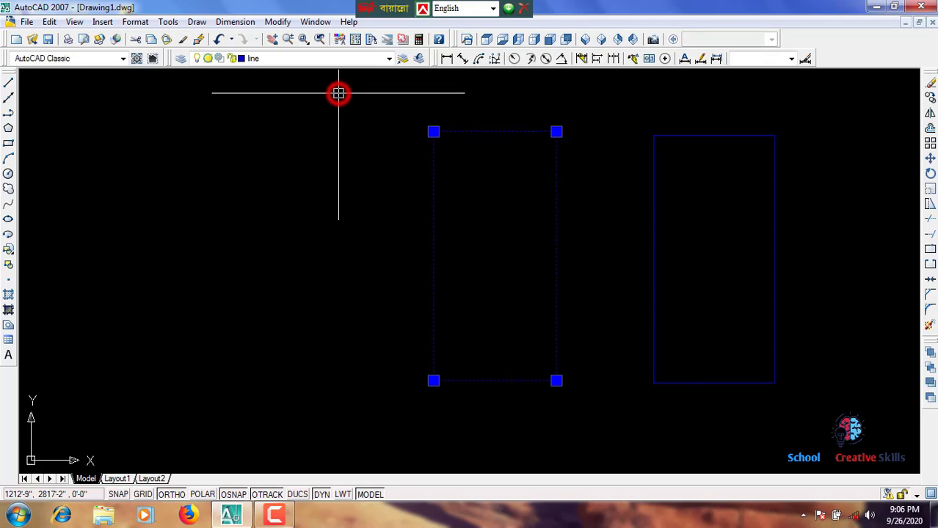
click(273, 515)
click(872, 450)
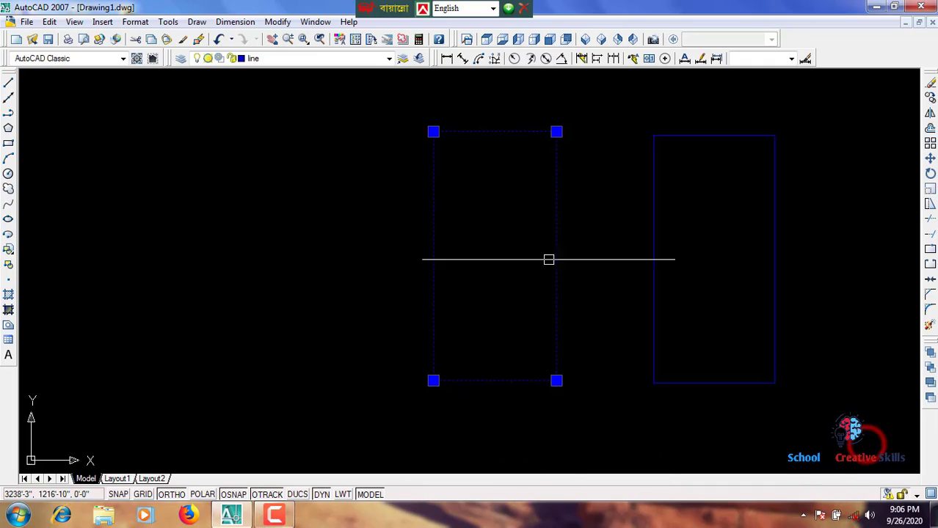
text(m)
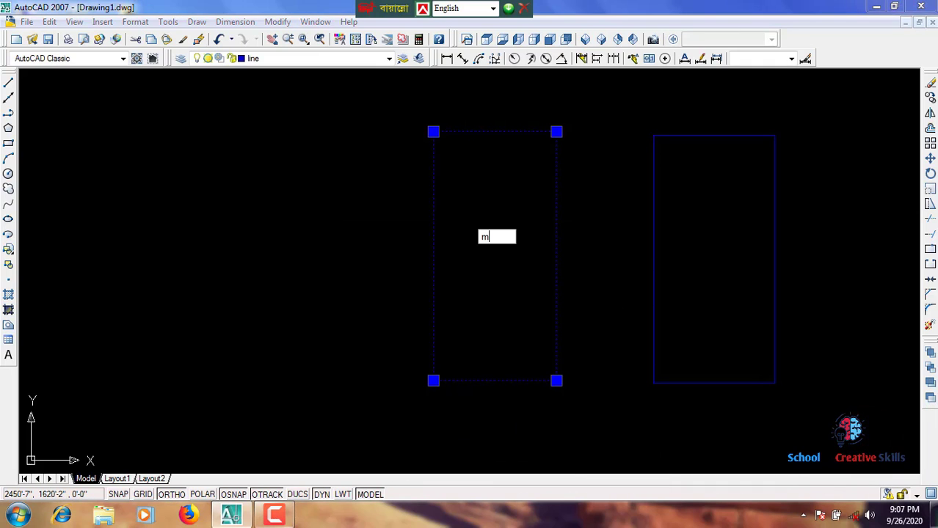
key(Return)
click(434, 222)
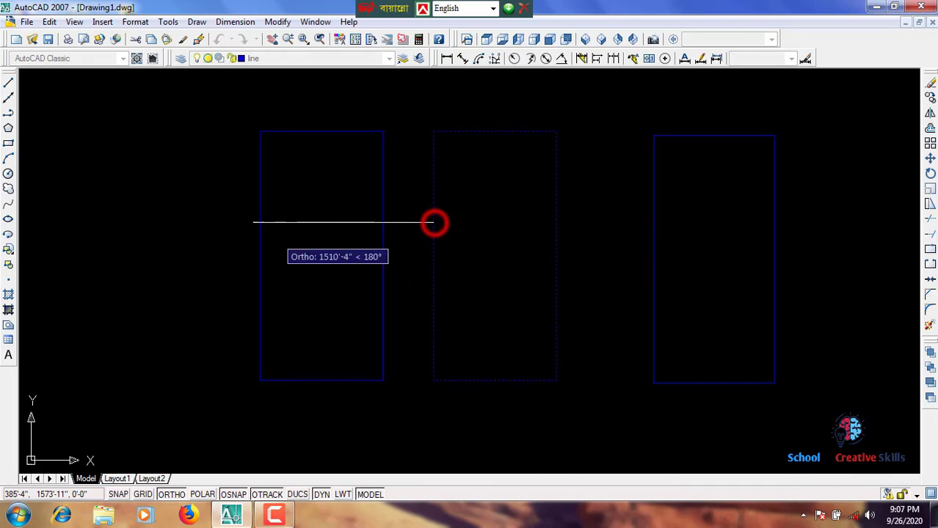
click(126, 217)
Rotate the moved rectangle 90° counterclockwise about its lower-right corner so it lies horizontally
middle_drag(352, 251, 589, 251)
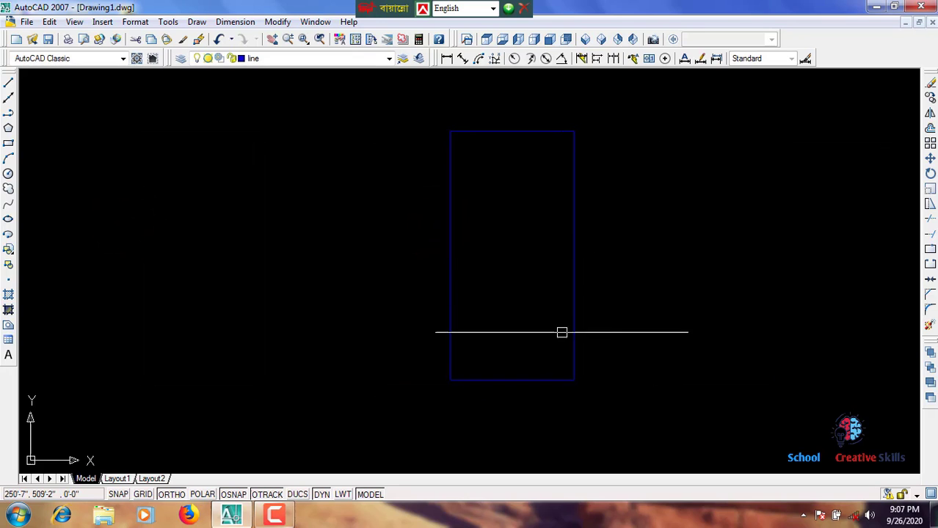
click(678, 435)
click(333, 100)
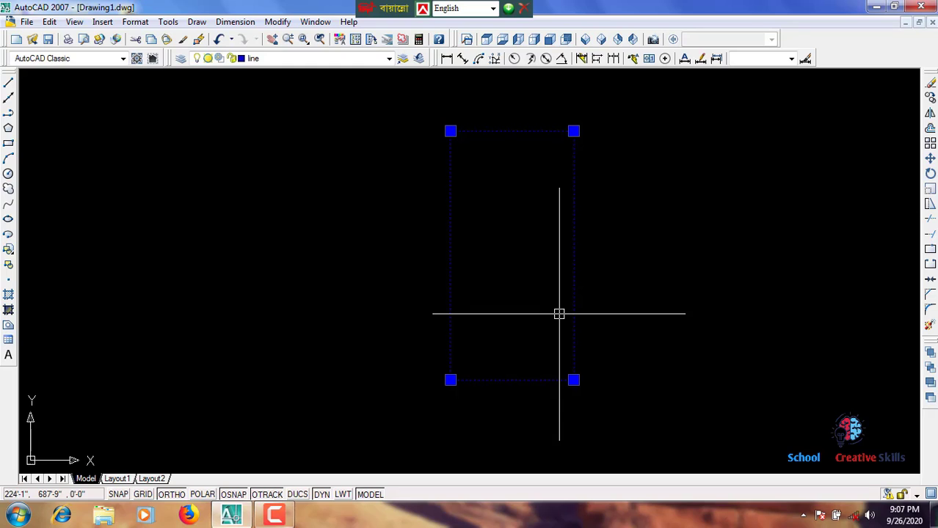
text(ro)
key(Return)
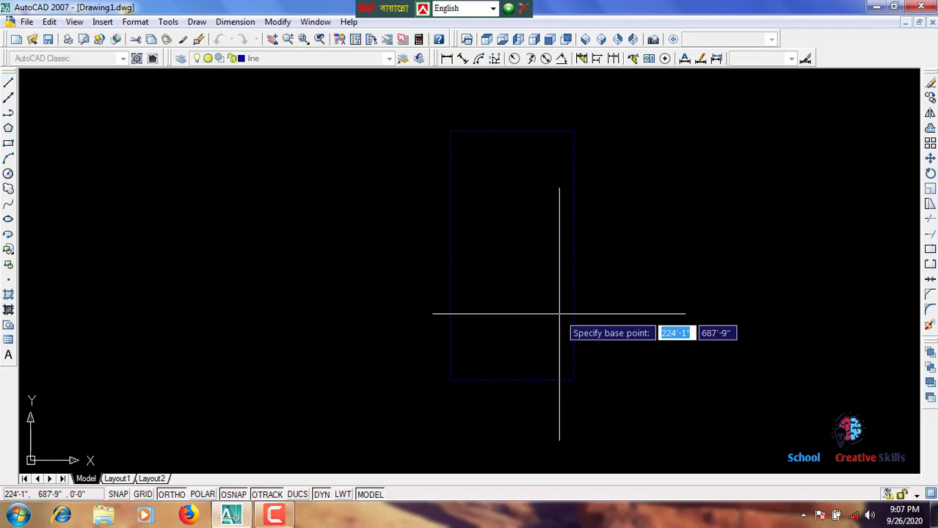
click(573, 380)
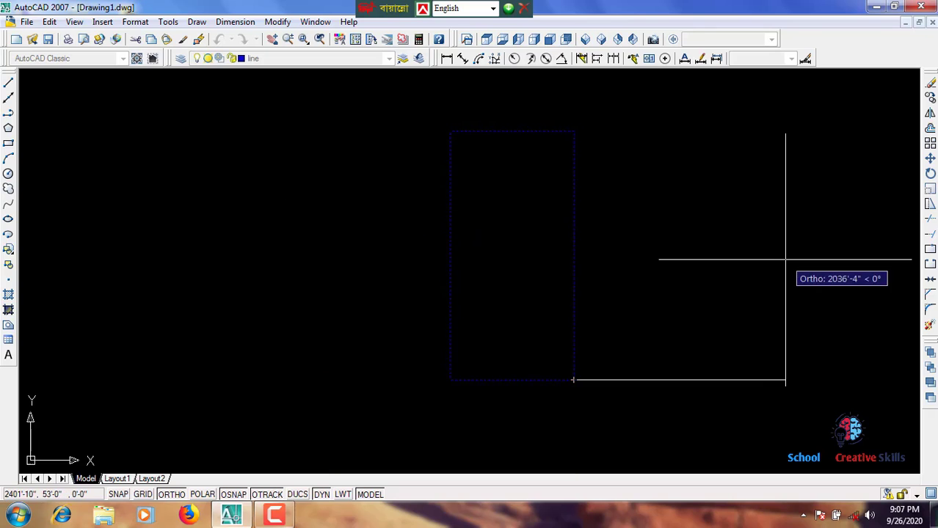
click(507, 144)
middle_drag(528, 353, 499, 155)
click(734, 358)
click(217, 87)
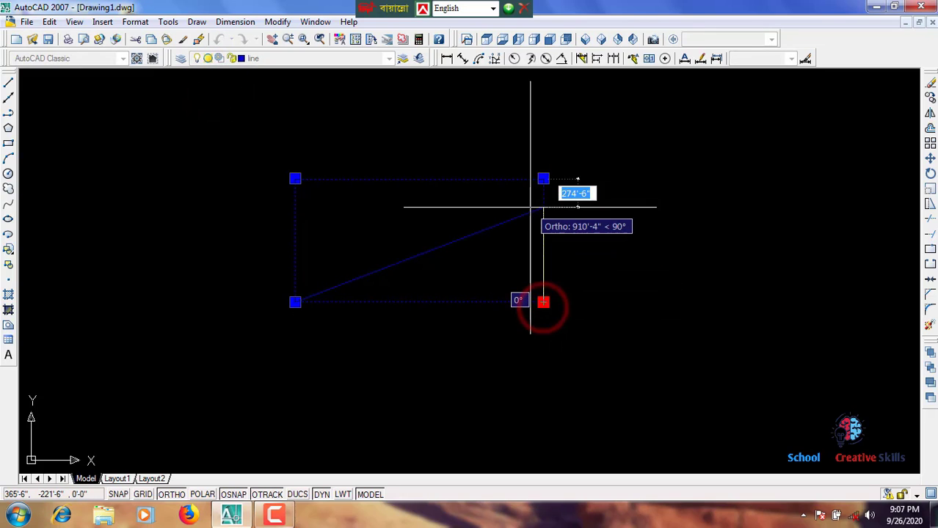
key(Escape)
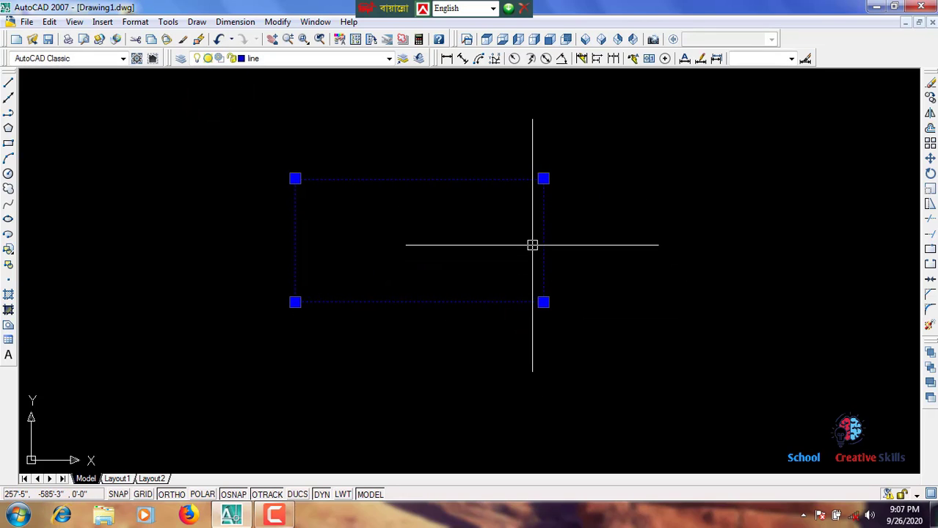
key(Escape)
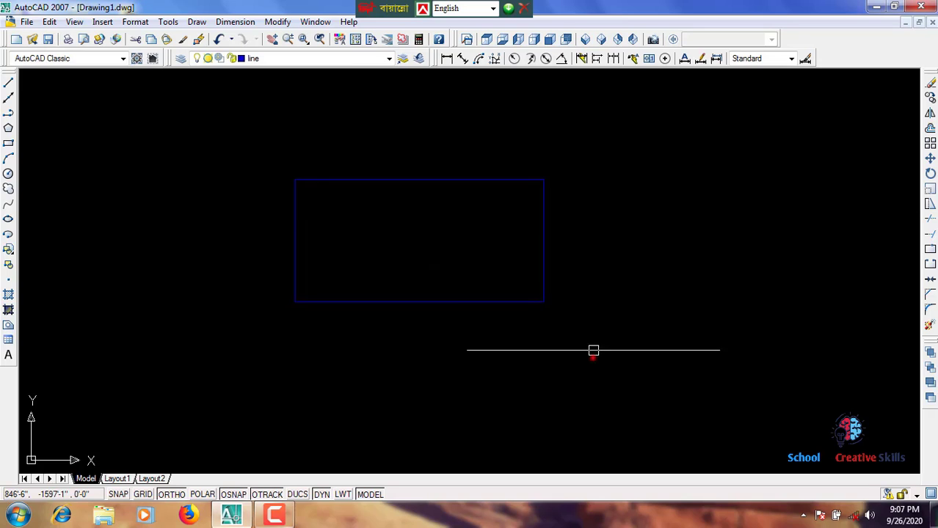
Select the horizontal rectangle with a crossing window and rotate it 90° counterclockwise about its lower-right corner so it stands vertically
click(593, 350)
click(226, 151)
text(ro)
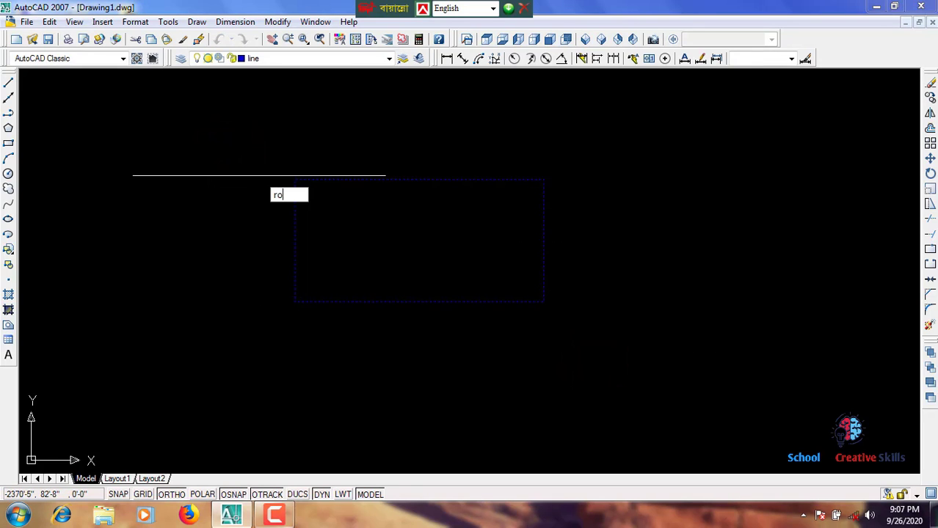
key(Return)
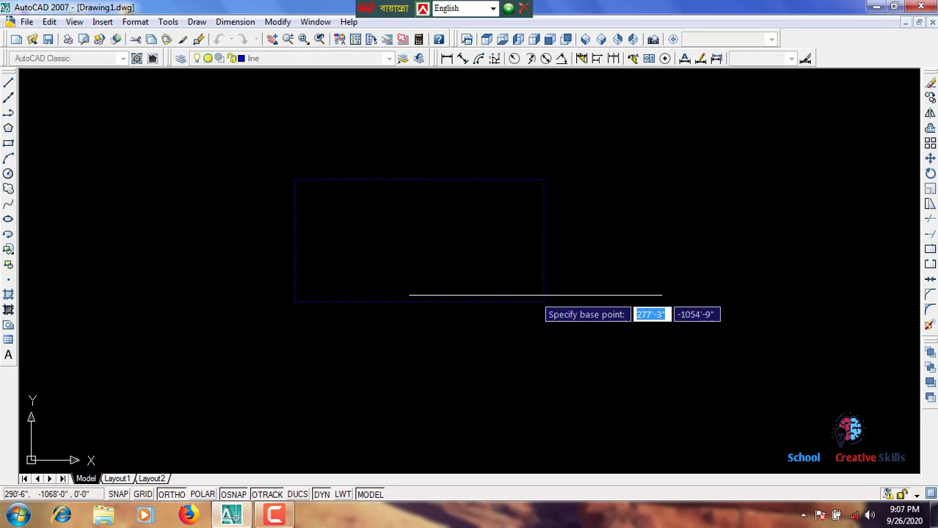
click(543, 301)
click(562, 172)
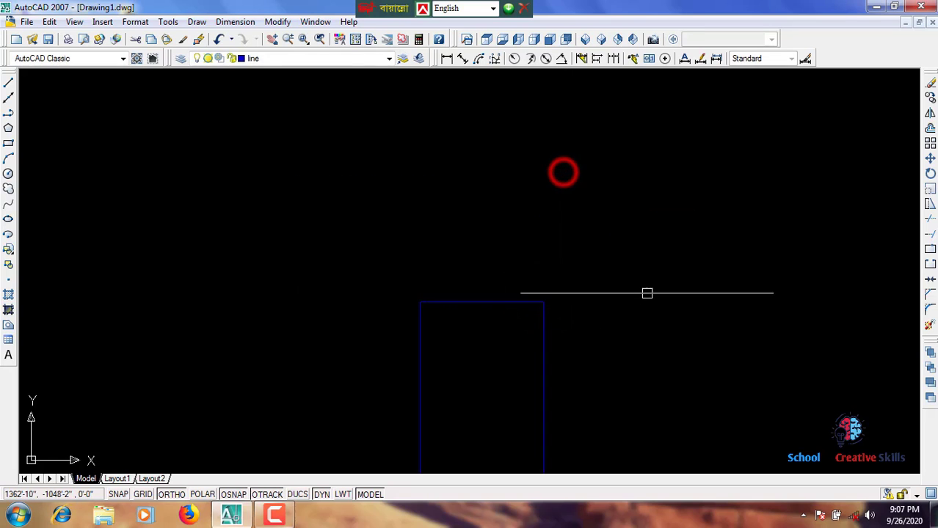
Select the vertical rectangle and, with Ortho off, rotate it freely counterclockwise about its upper-left corner to a slanted angle
mouse_move(647, 294)
middle_down()
mouse_move(536, 12)
mouse_move(548, 30)
middle_up()
middle_drag(451, 383, 452, 383)
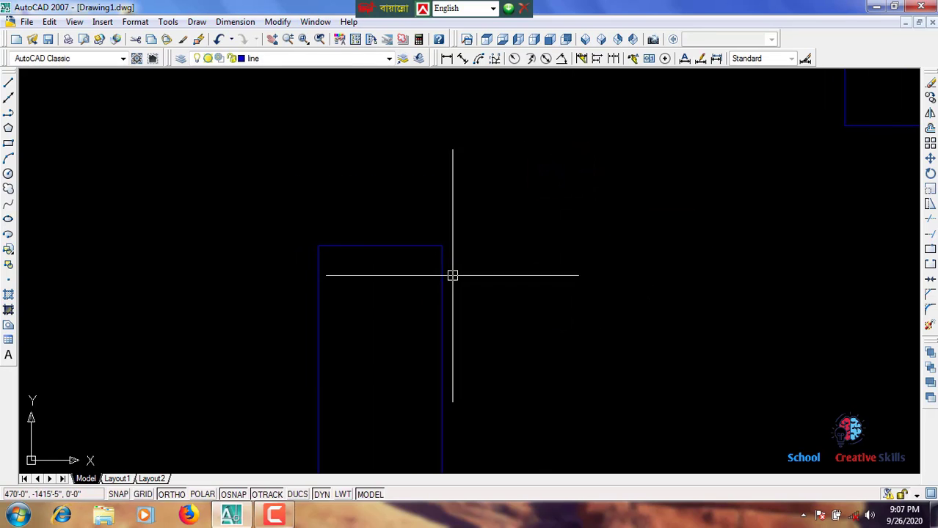
scroll(466, 320, down, 2)
middle_drag(353, 317, 416, 316)
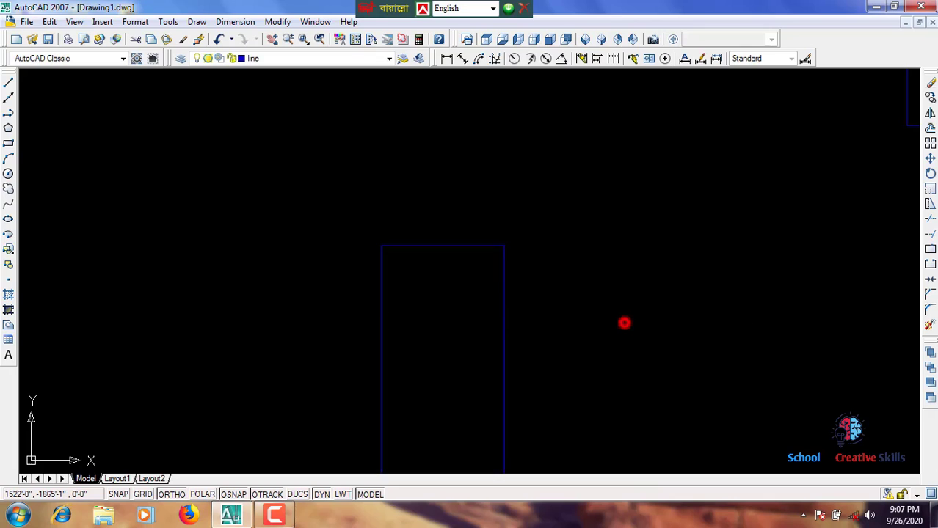
drag(624, 323, 347, 211)
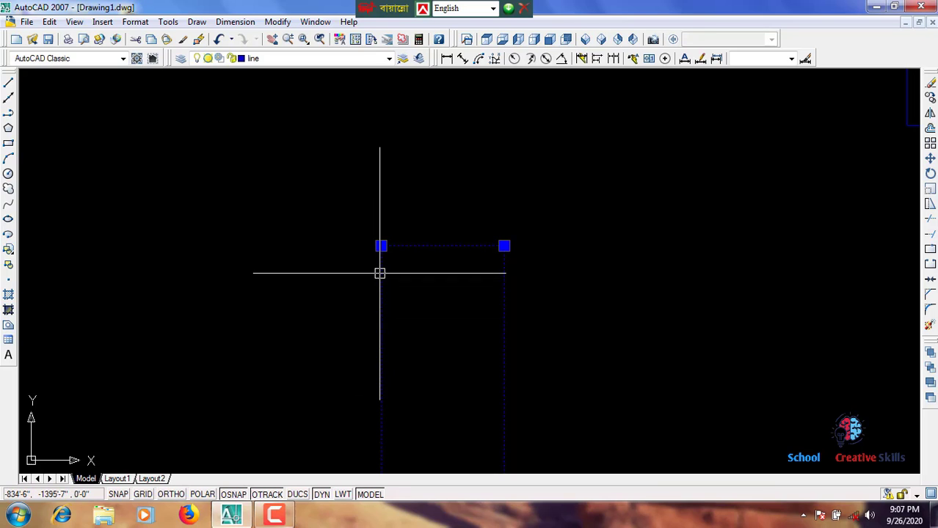
click(613, 335)
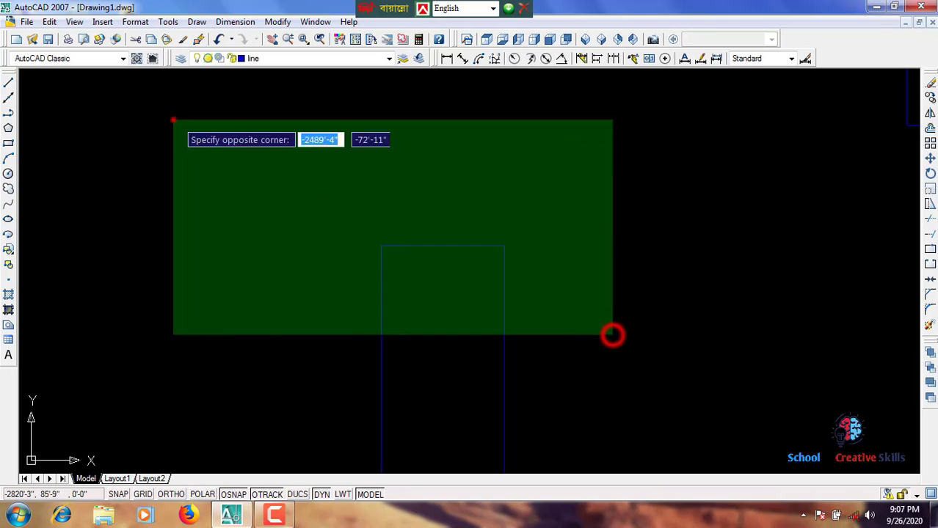
click(174, 119)
text(m)
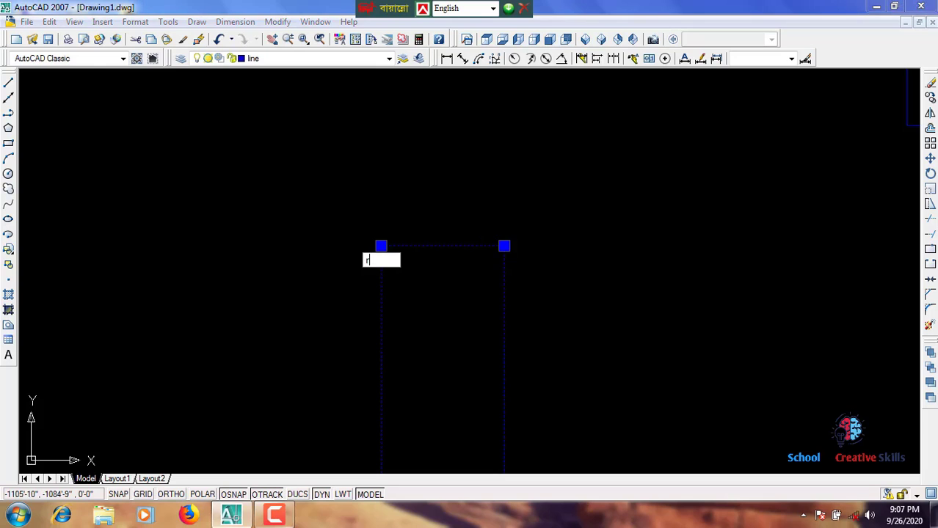
key(Return)
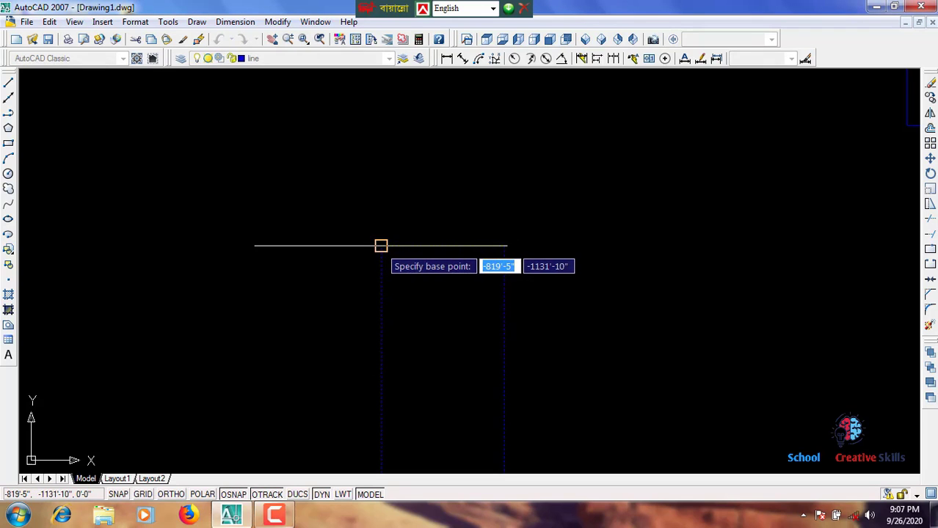
click(381, 246)
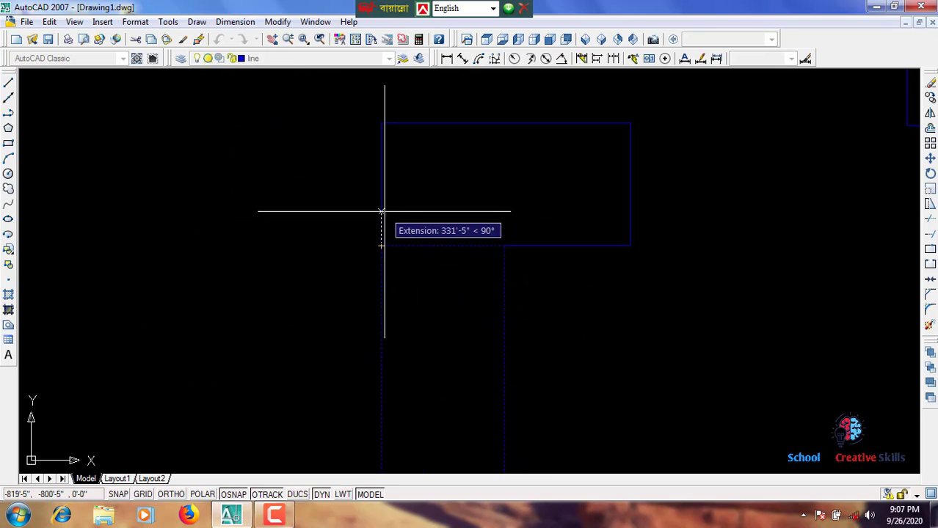
click(414, 203)
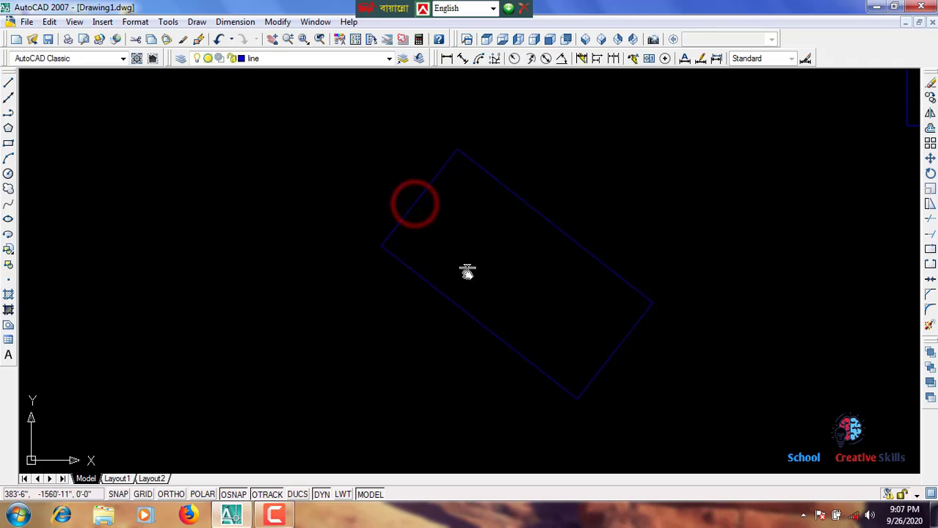
middle_drag(466, 272, 355, 273)
click(677, 363)
click(204, 148)
click(868, 450)
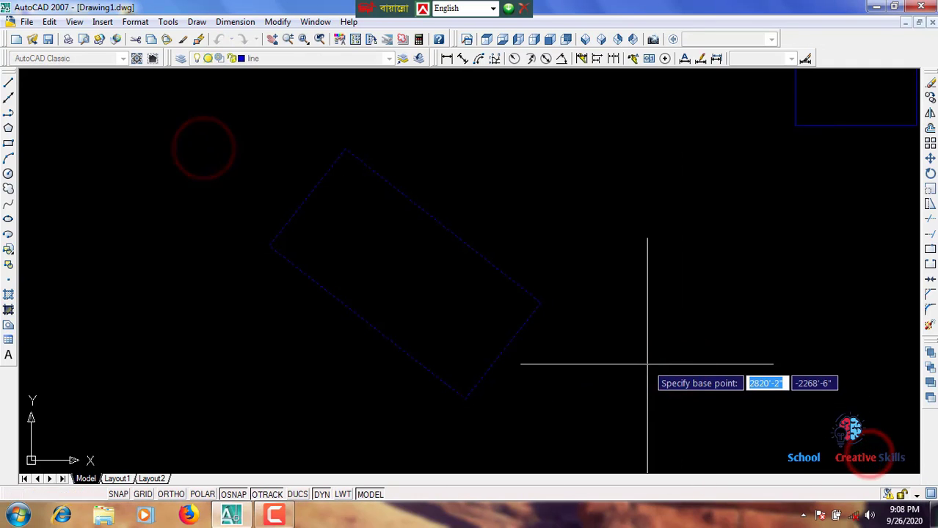
click(612, 364)
Select the slanted rectangle with a crossing window and rotate it counterclockwise about its leftmost corner until it stands nearly upright
click(628, 433)
click(229, 122)
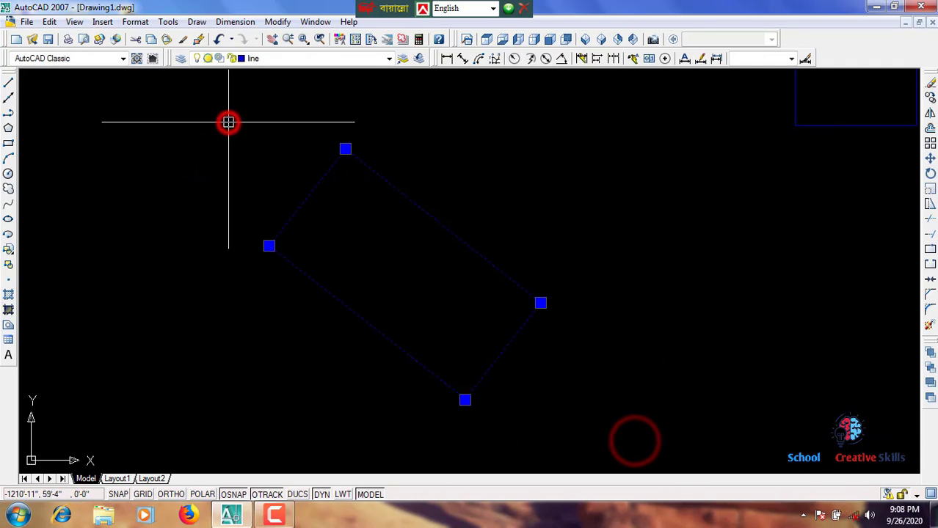
text(m)
key(Return)
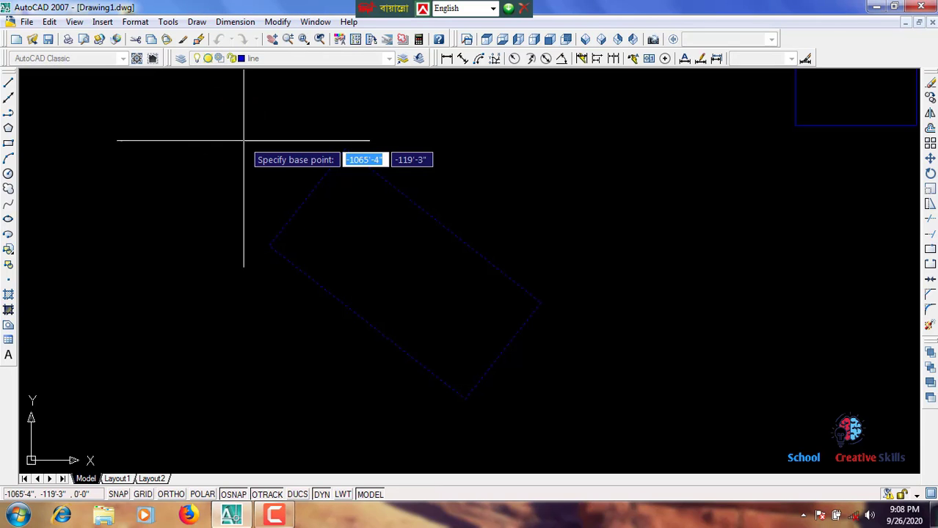
click(269, 246)
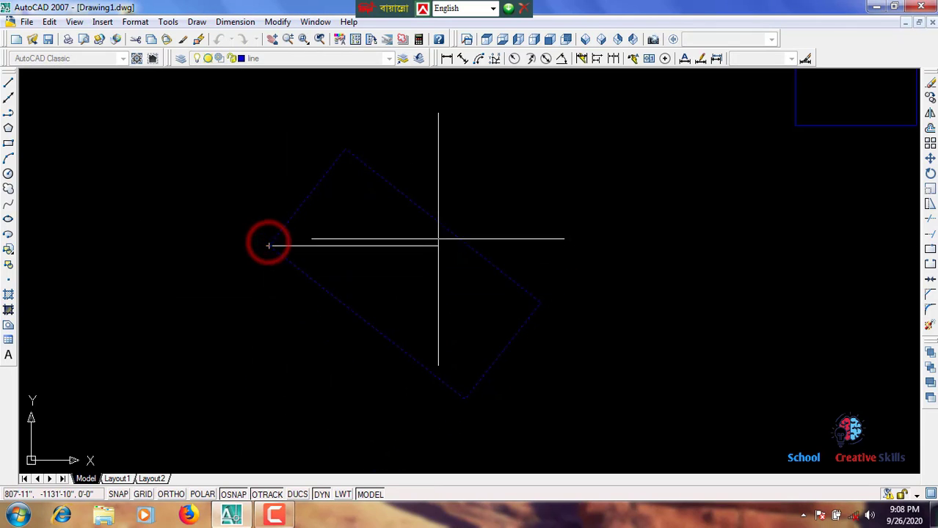
click(254, 215)
middle_drag(442, 224, 646, 420)
click(582, 413)
click(260, 92)
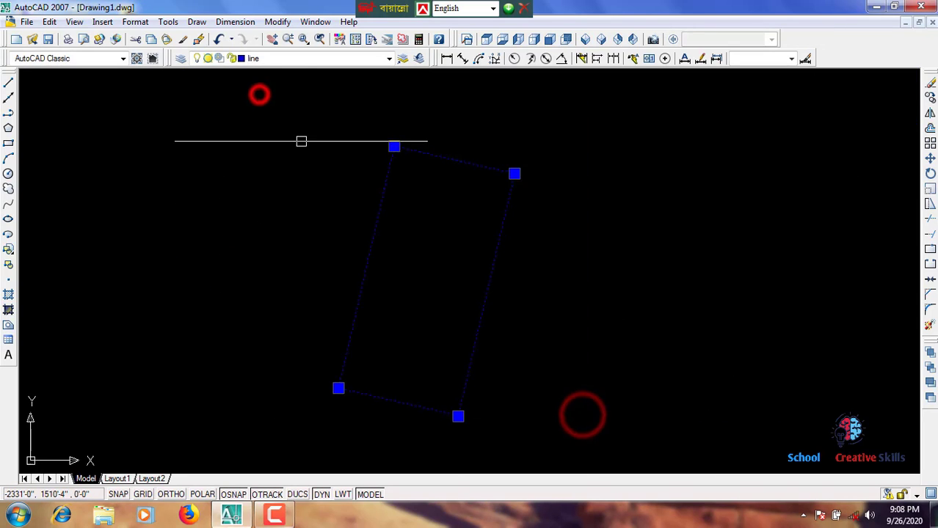
text(ro)
key(Escape)
Rotate the nearly upright rectangle 90° counterclockwise about its lower-left corner so its long sides lie close to horizontal
click(579, 450)
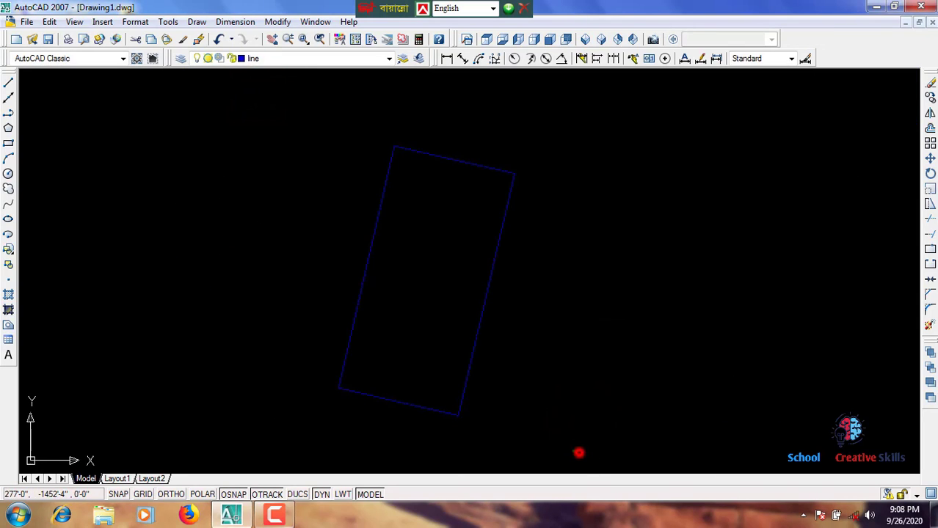
click(305, 106)
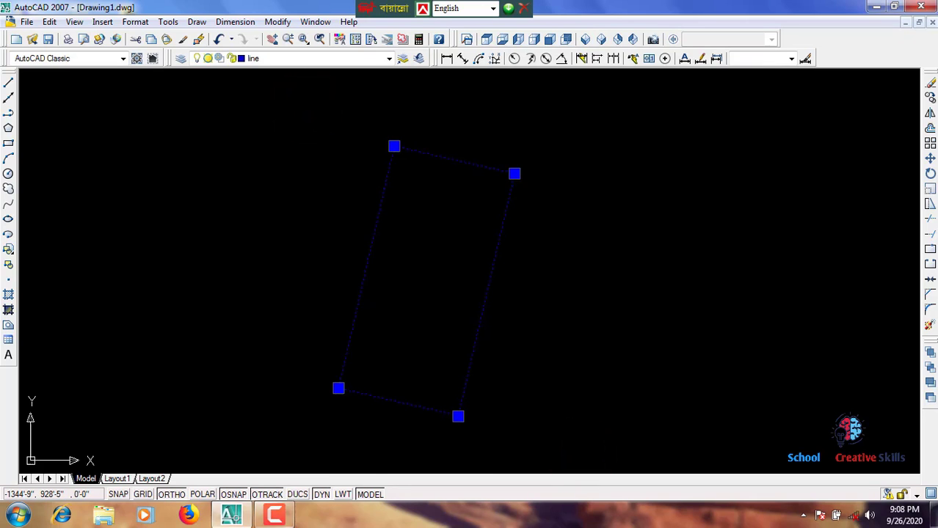
text(ro)
key(Return)
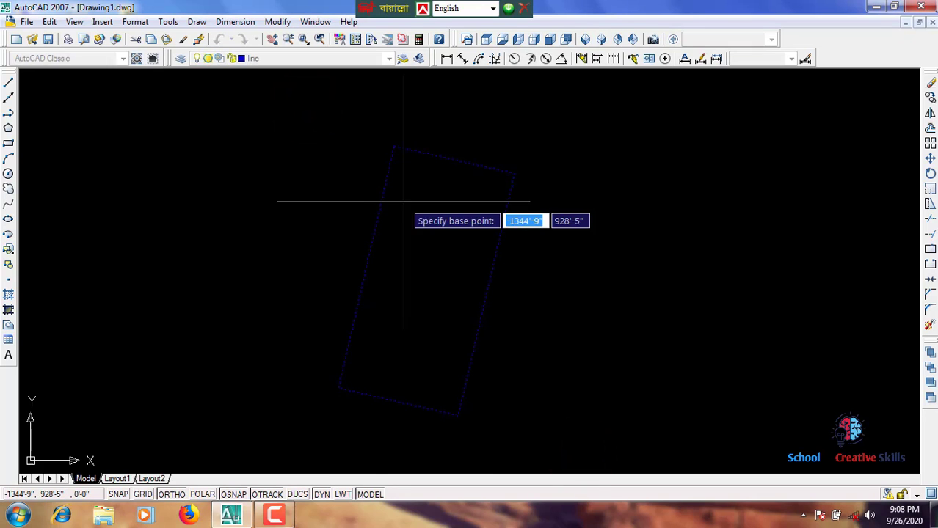
click(336, 393)
click(375, 190)
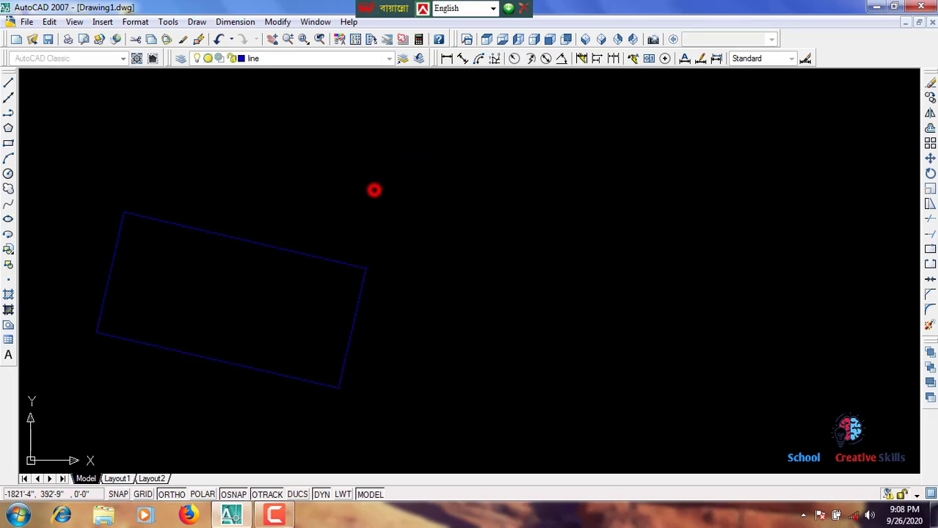
Rotate the tilted, nearly horizontal rectangle 90° counterclockwise about its lower-right corner so it stands nearly upright again
middle_drag(341, 347, 540, 272)
click(622, 384)
click(214, 99)
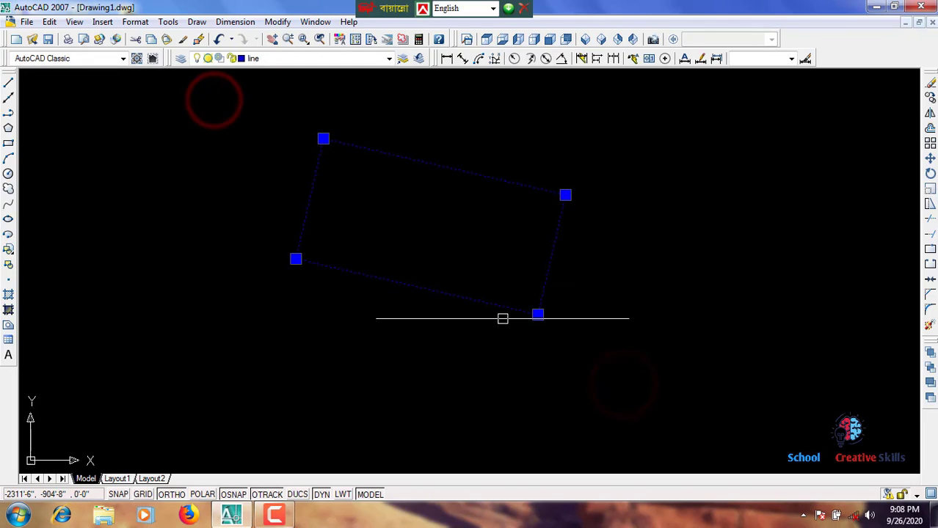
text(r)
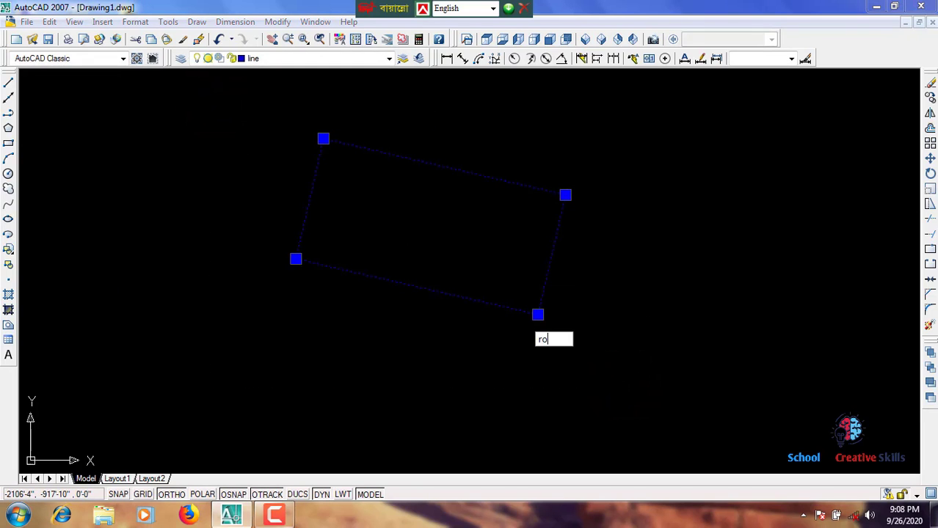
text(o)
key(Return)
click(538, 315)
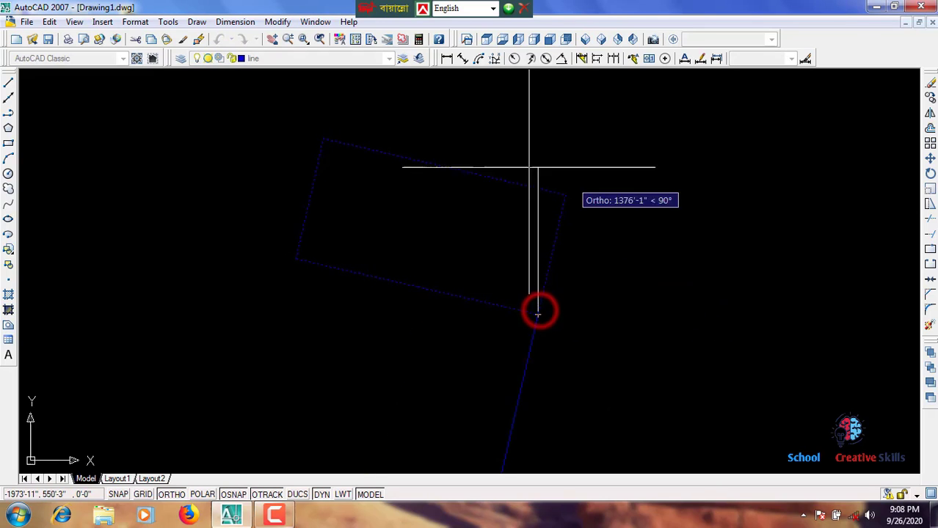
click(489, 156)
Find the untilted upright rectangle above and to the right of the tilted one in the drawing
middle_drag(688, 339, 557, 243)
scroll(634, 221, down, 2)
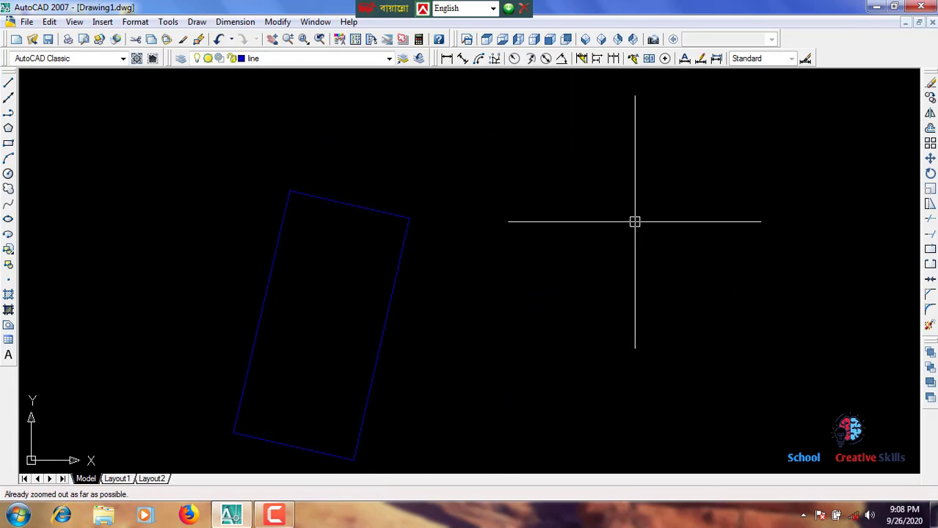
middle_drag(641, 230, 424, 259)
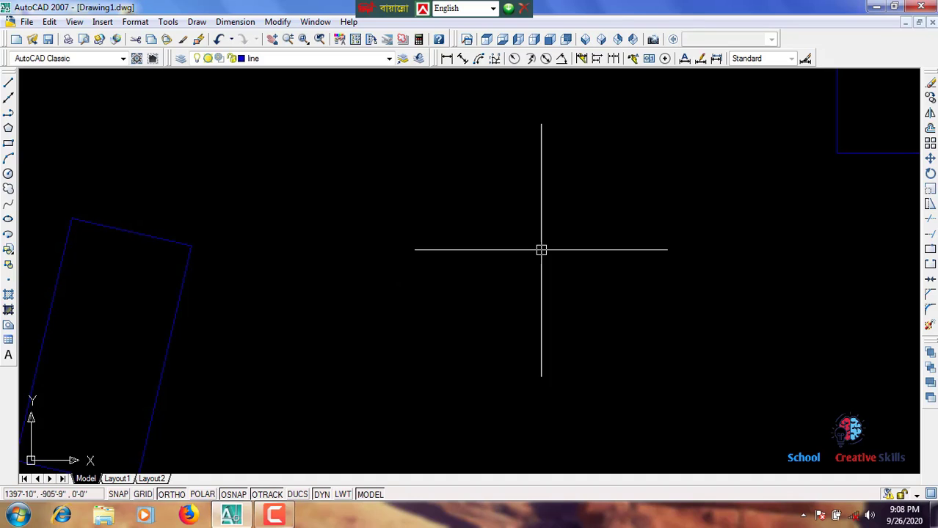
scroll(567, 239, down, 2)
middle_drag(704, 110, 360, 255)
middle_drag(548, 210, 379, 342)
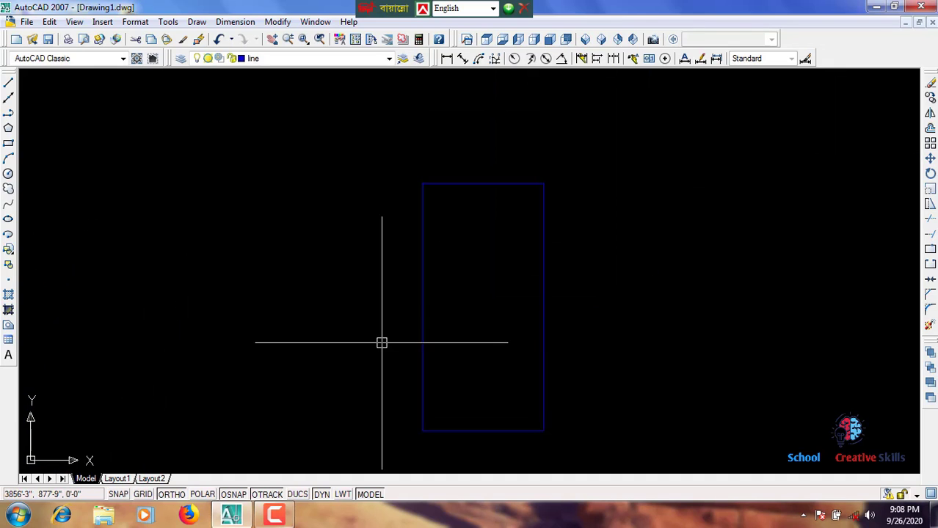
middle_drag(427, 304, 387, 253)
click(619, 425)
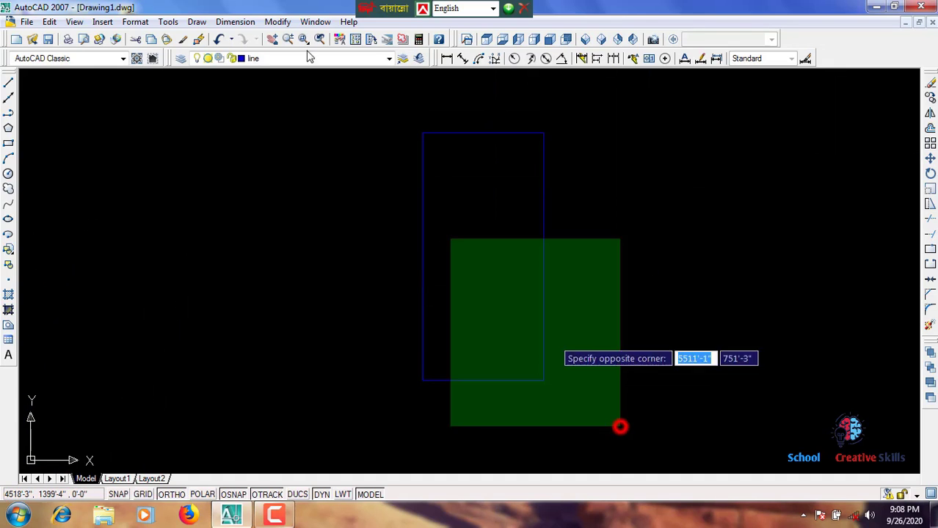
click(317, 100)
key(Escape)
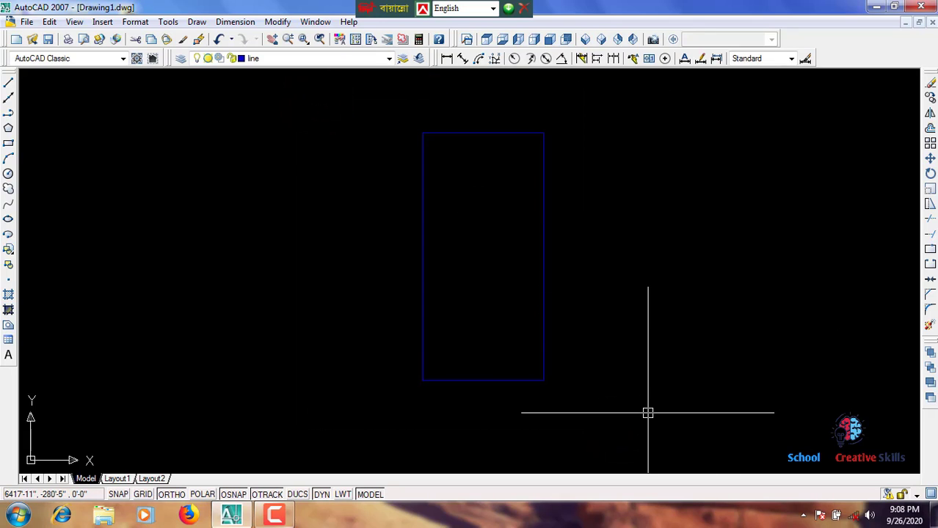
Select the upright rectangle with a crossing window and mirror it about its right edge, keeping the source object
click(639, 434)
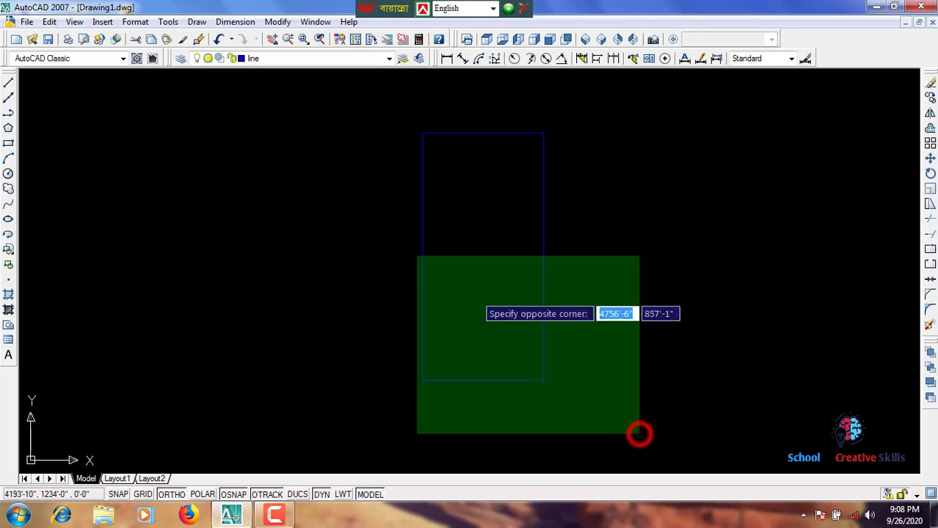
click(301, 99)
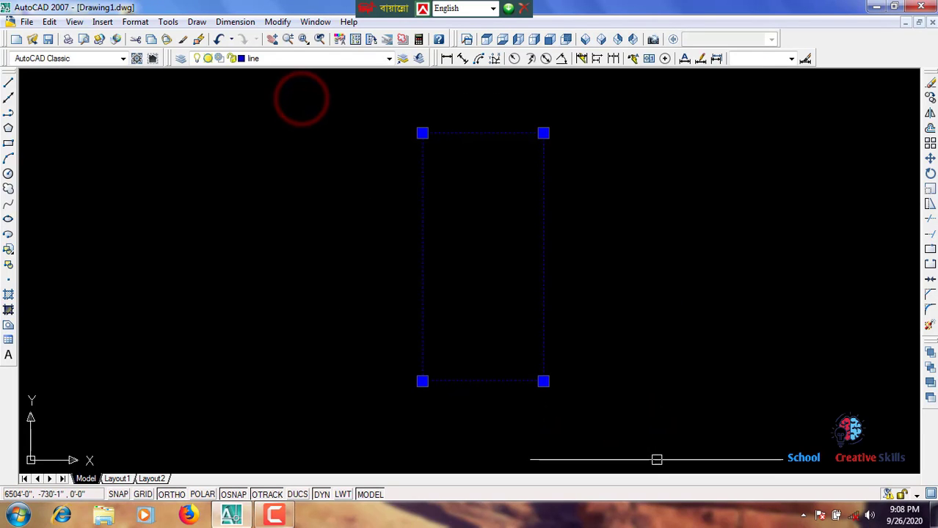
click(649, 422)
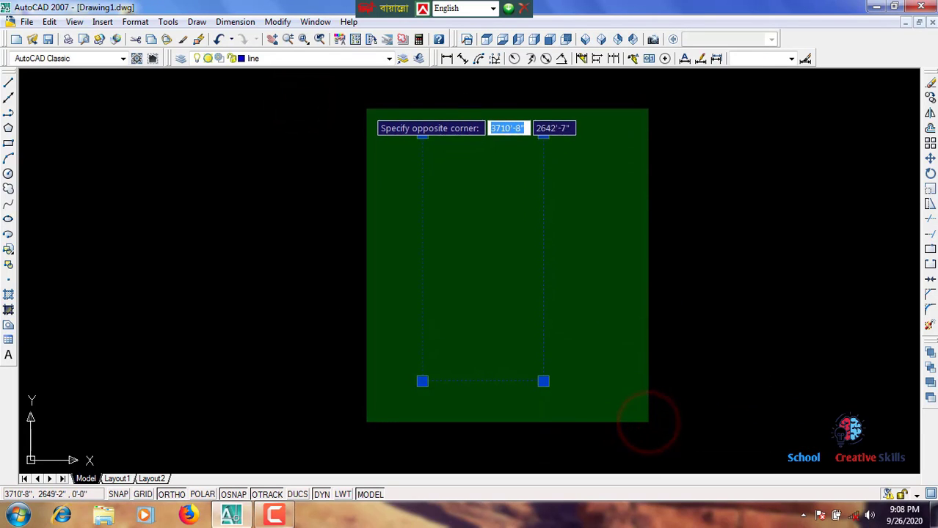
click(366, 108)
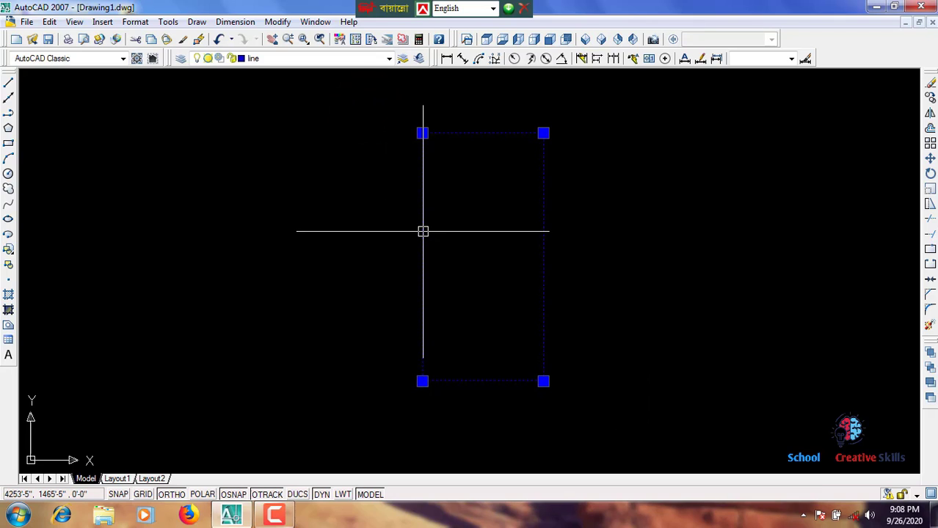
text(m)
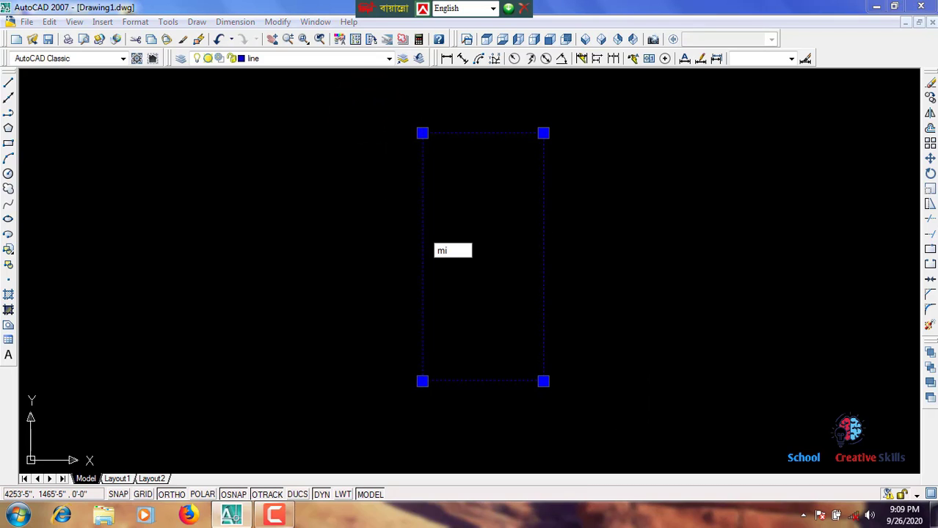
text(i)
key(Return)
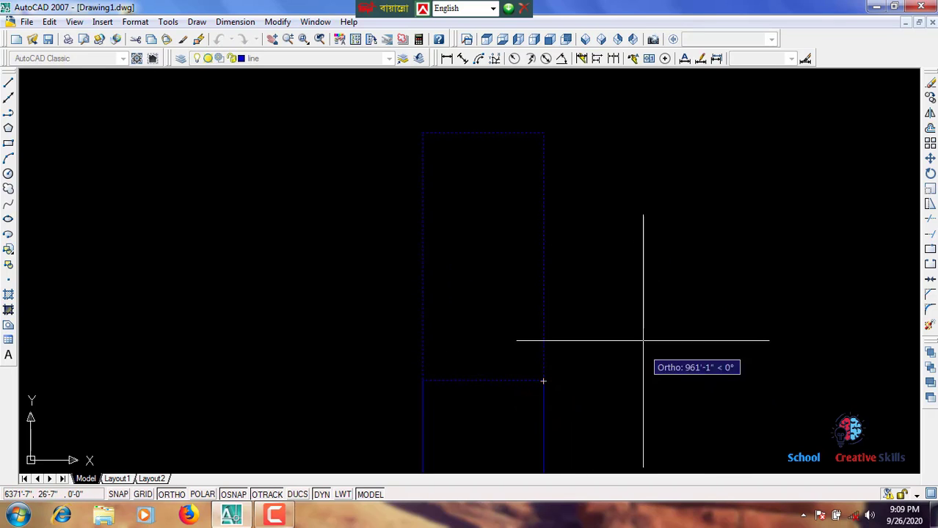
click(549, 132)
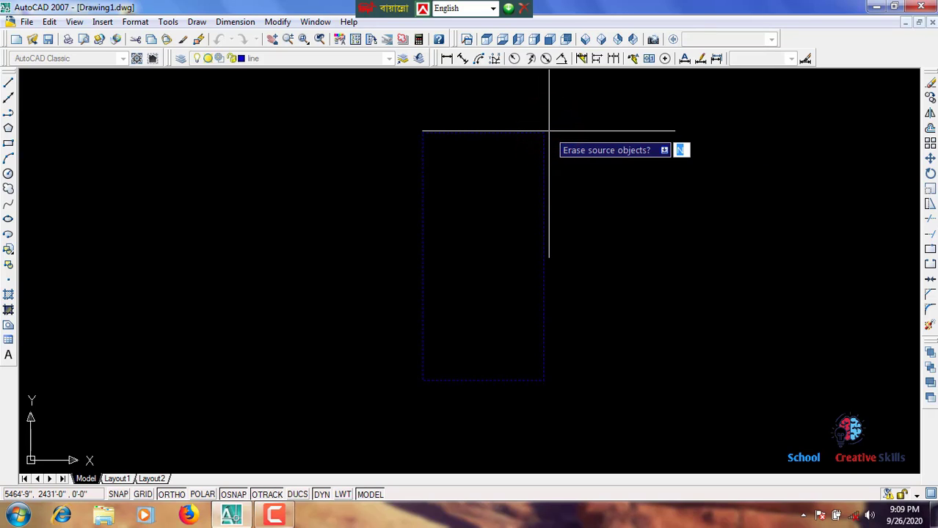
key(Return)
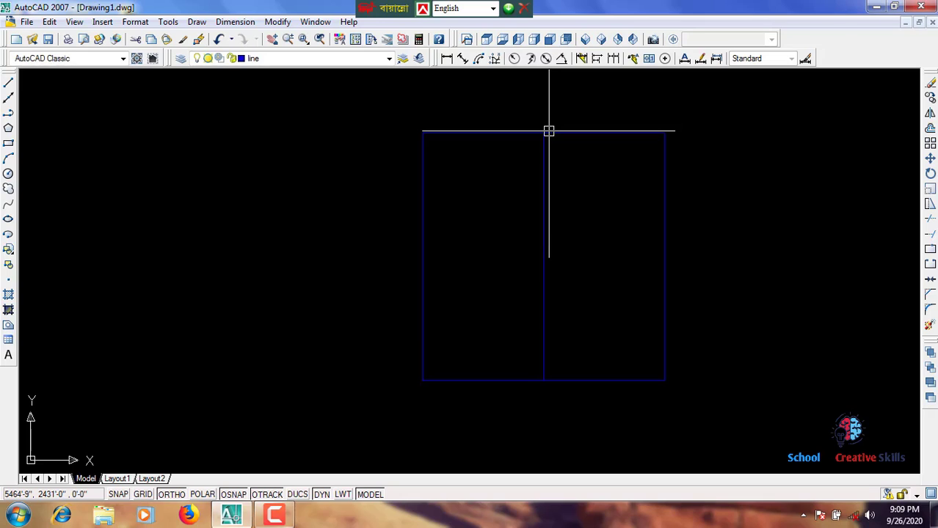
Select both side-by-side rectangles and mirror them downward about their common bottom edge, starting the mirror line at the lower-left corner
scroll(398, 257, down, 2)
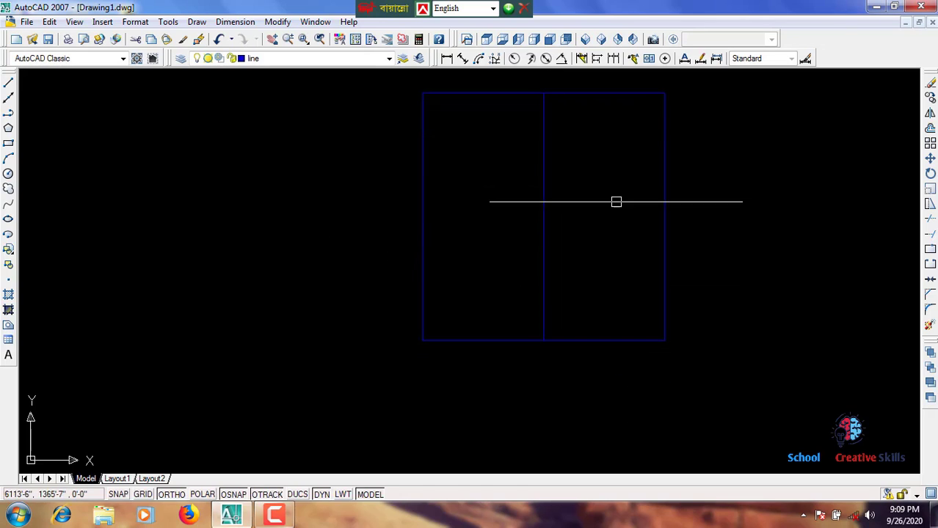
scroll(696, 250, down, 2)
middle_drag(624, 280, 534, 340)
click(701, 425)
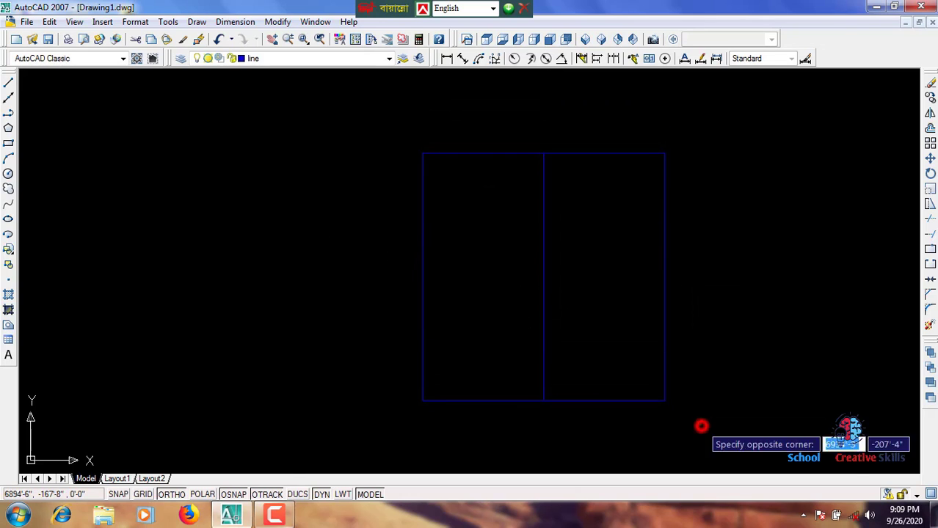
click(240, 130)
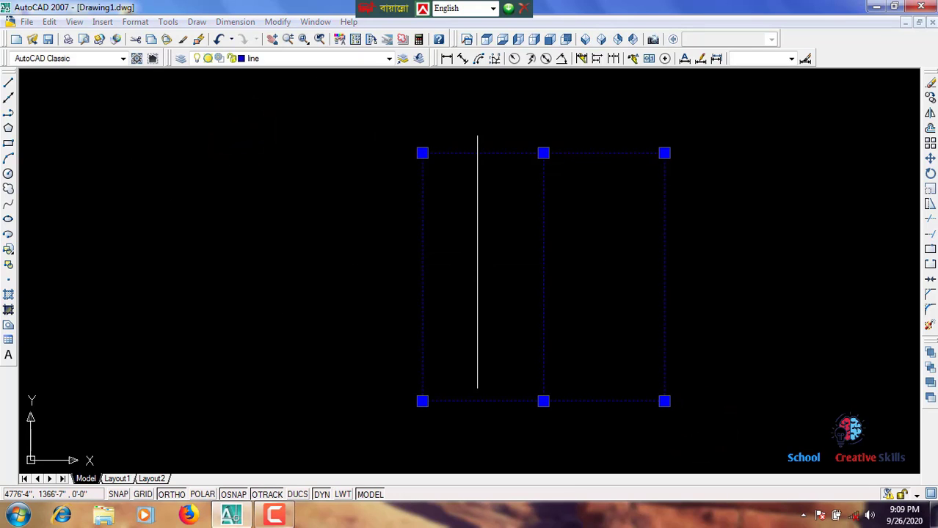
key(Return)
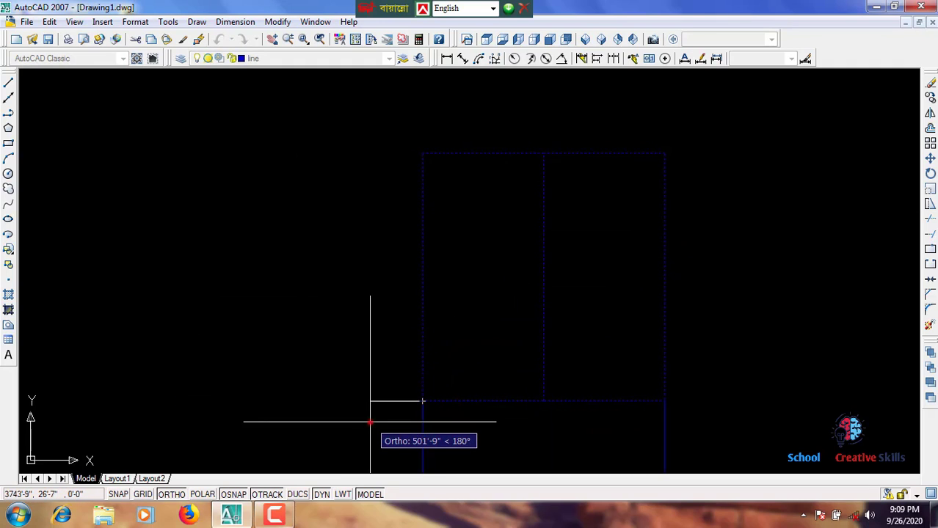
click(370, 423)
middle_drag(411, 364, 456, 240)
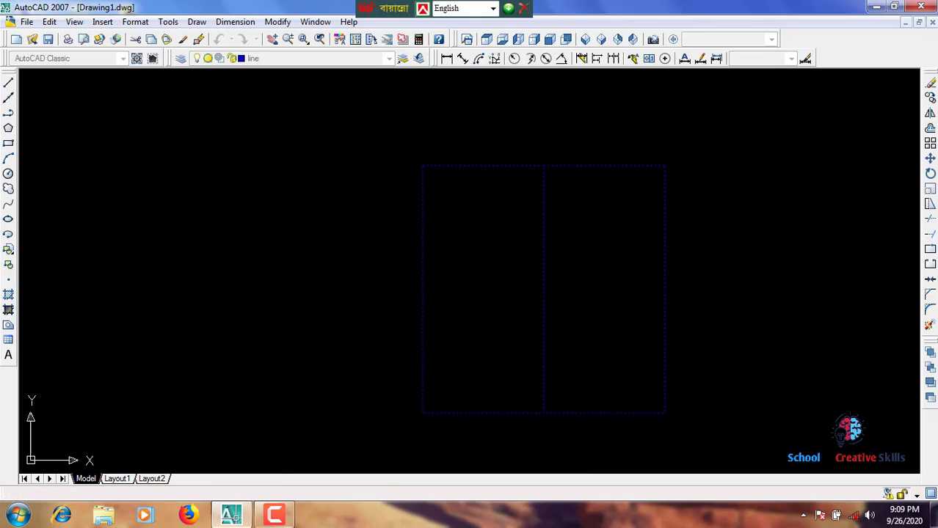
click(663, 167)
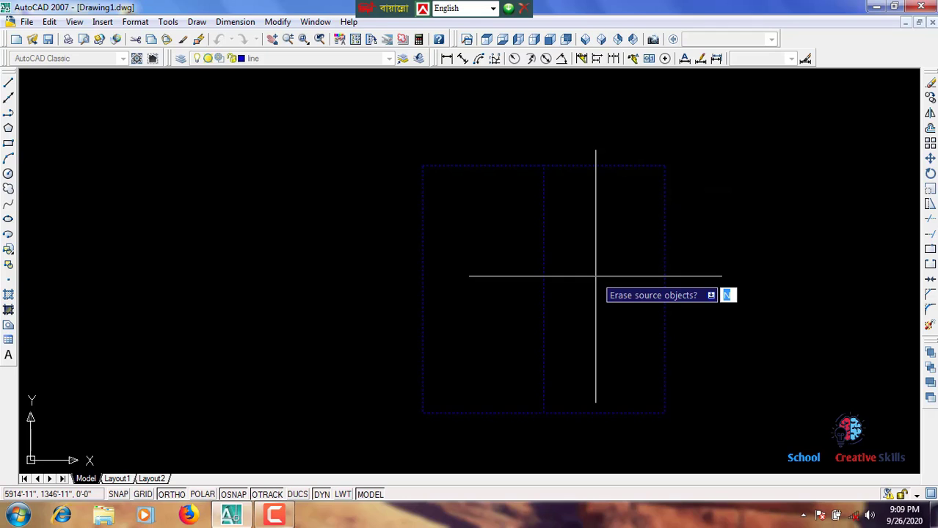
text(y)
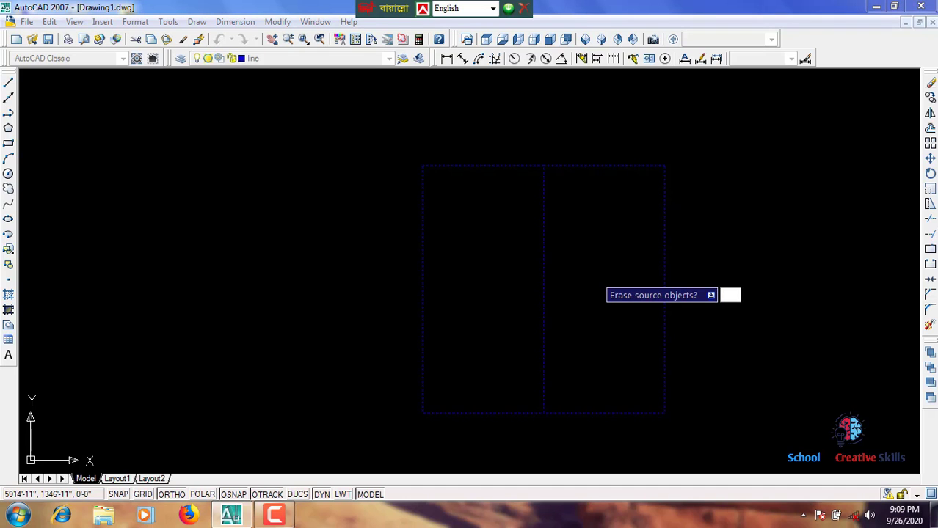
key(Return)
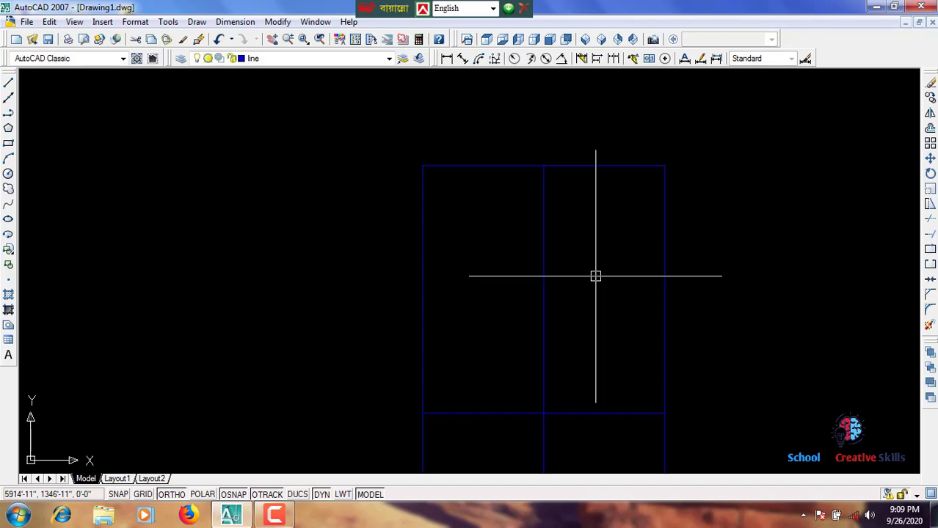
Select all four adjoining rectangles with a crossing window and erase them
scroll(578, 298, down, 1)
middle_drag(562, 337, 512, 160)
scroll(521, 257, down, 1)
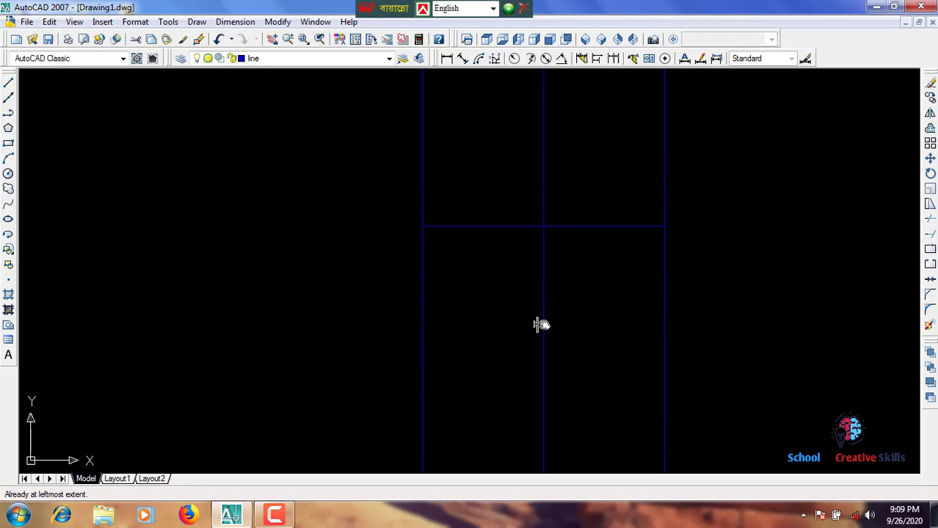
click(810, 314)
click(262, 58)
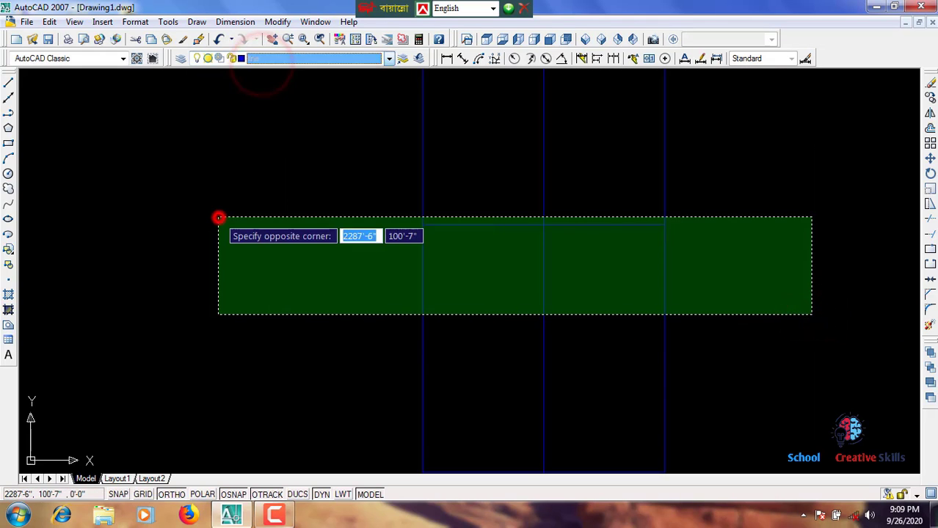
click(219, 218)
click(697, 297)
scroll(239, 166, down, 8)
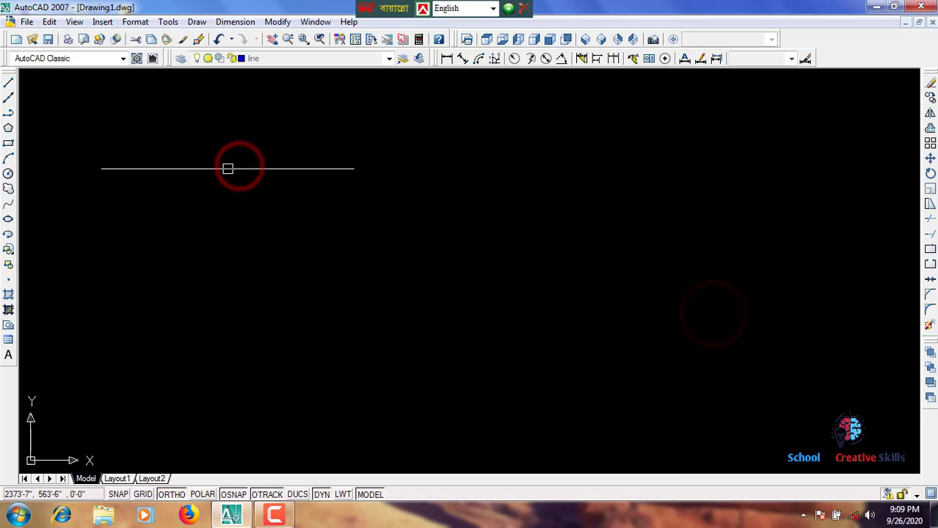
Draw a narrow upright rectangle about 424 ft wide and 1395 ft high in the cleared area
text(re)
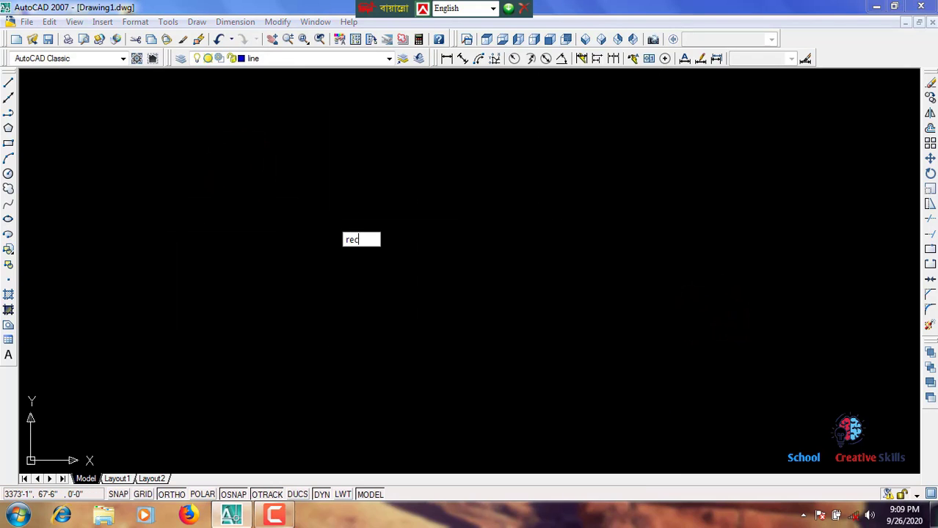
text(c)
key(Return)
click(317, 177)
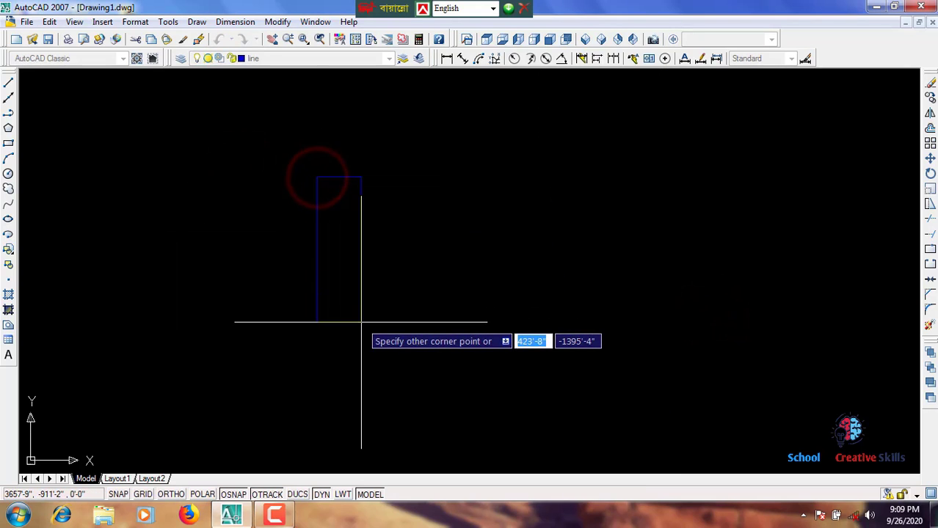
click(361, 322)
key(Return)
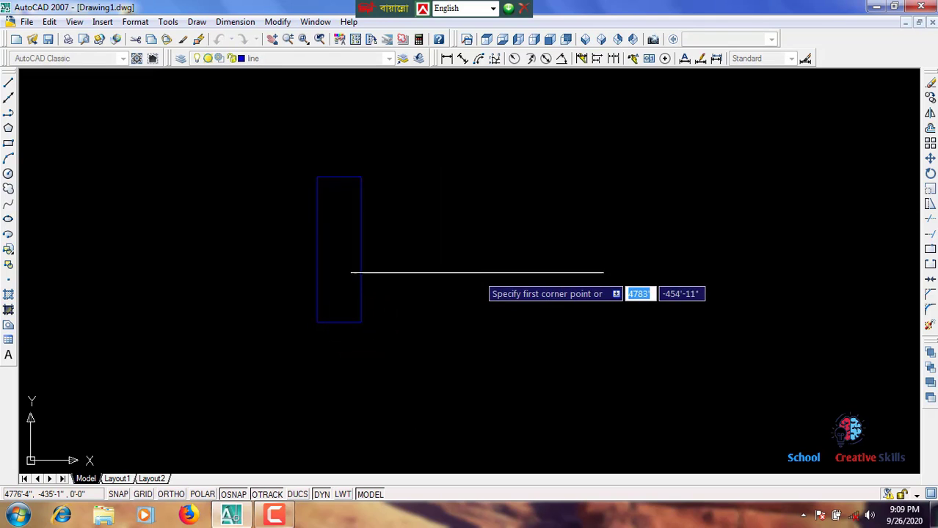
middle_drag(488, 275, 492, 277)
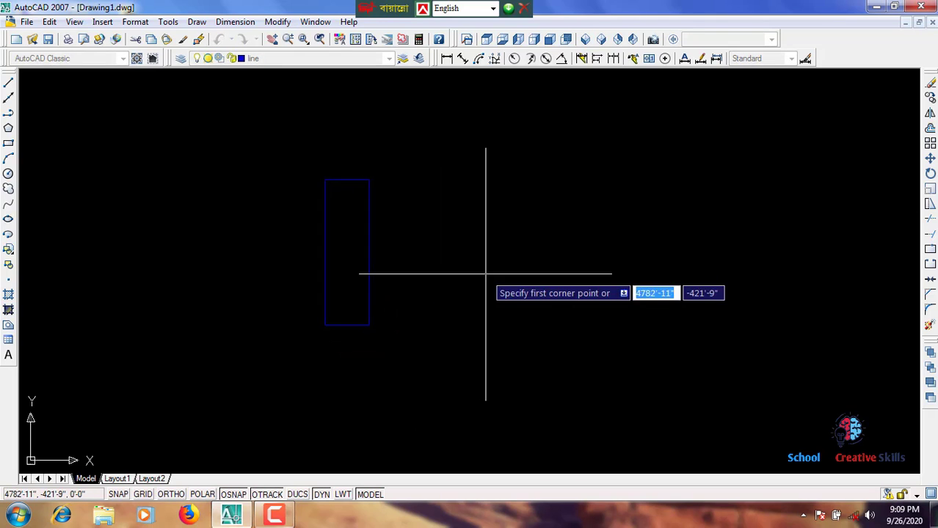
click(423, 423)
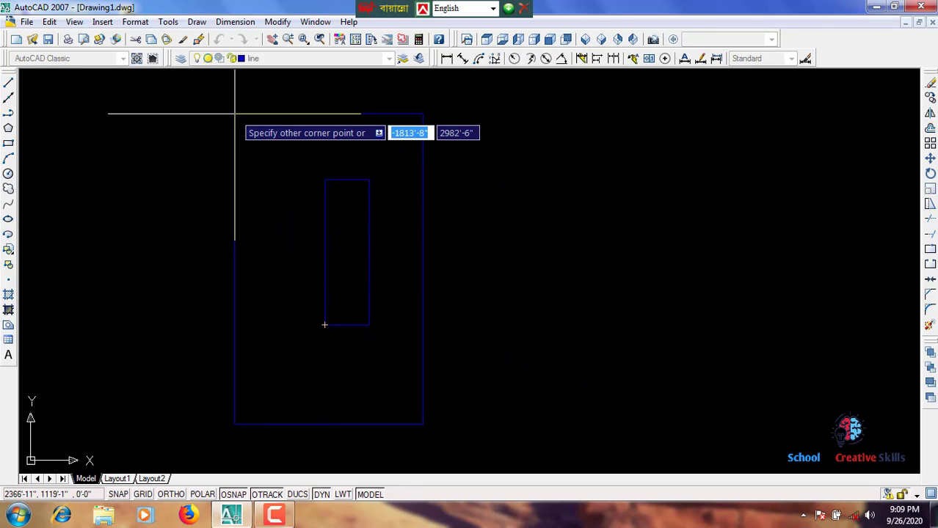
key(Escape)
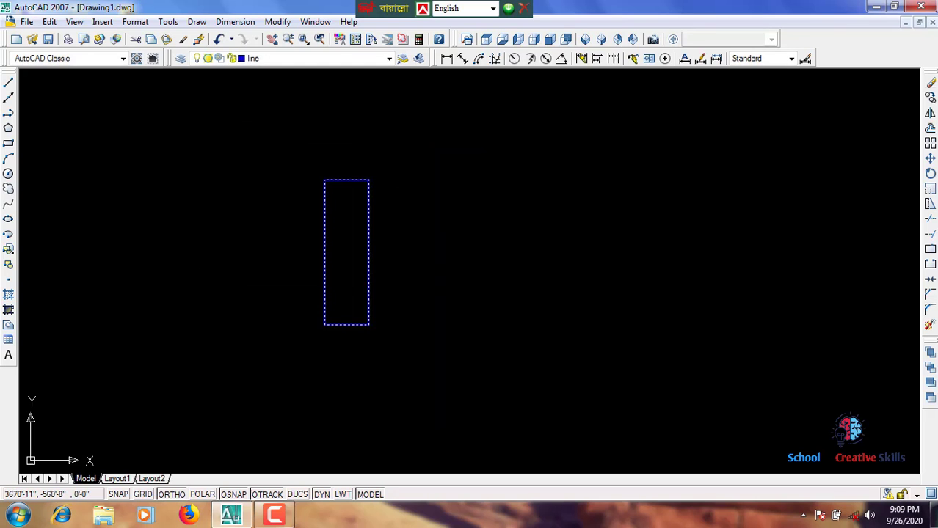
click(275, 516)
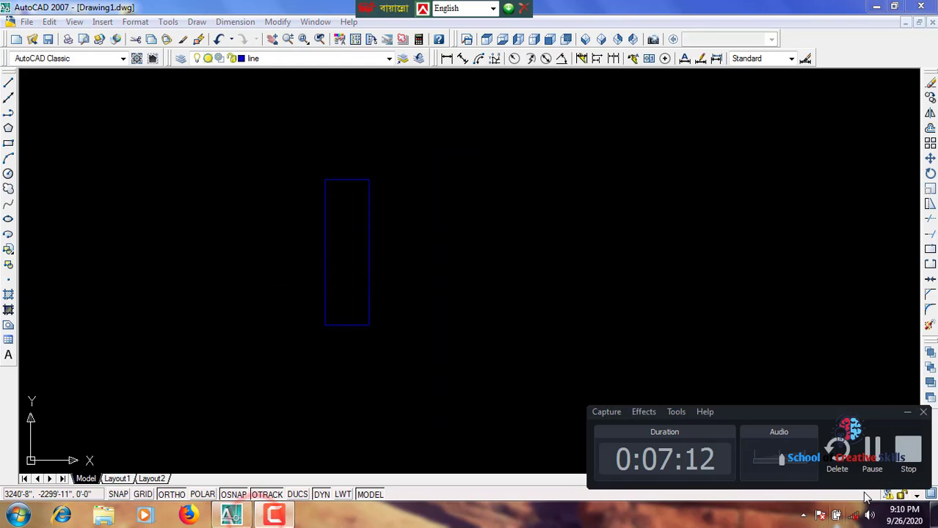
click(872, 460)
Mirror the upright rectangle across a slanted line from its lower-right corner with Ortho off, keeping the source object
click(414, 365)
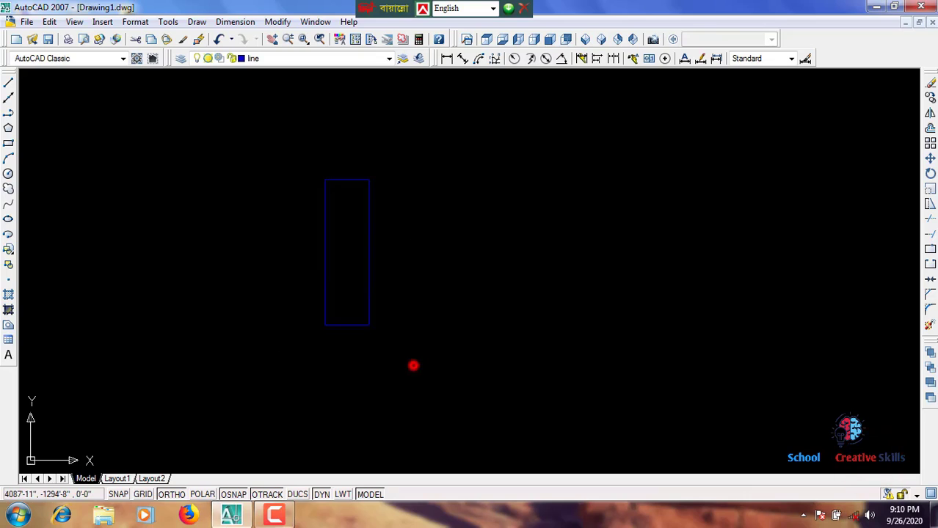
click(261, 146)
click(261, 145)
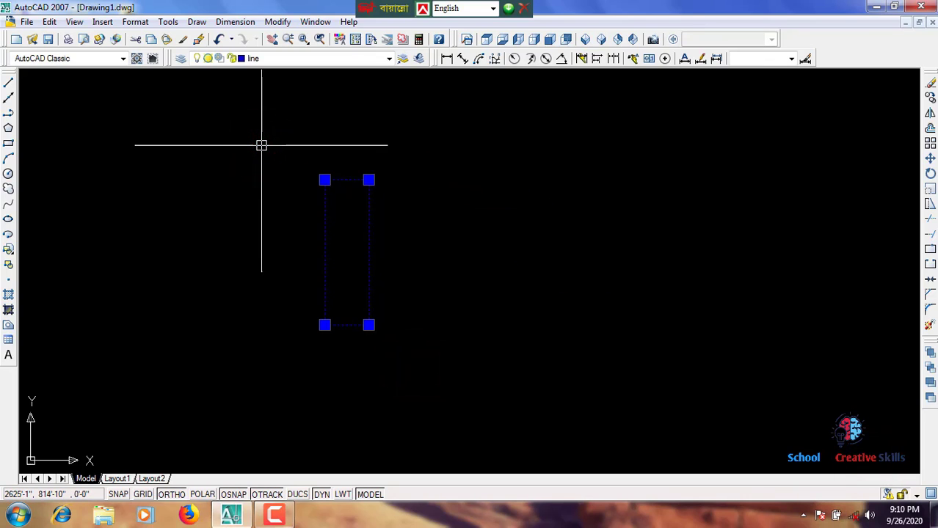
text(mi)
key(Return)
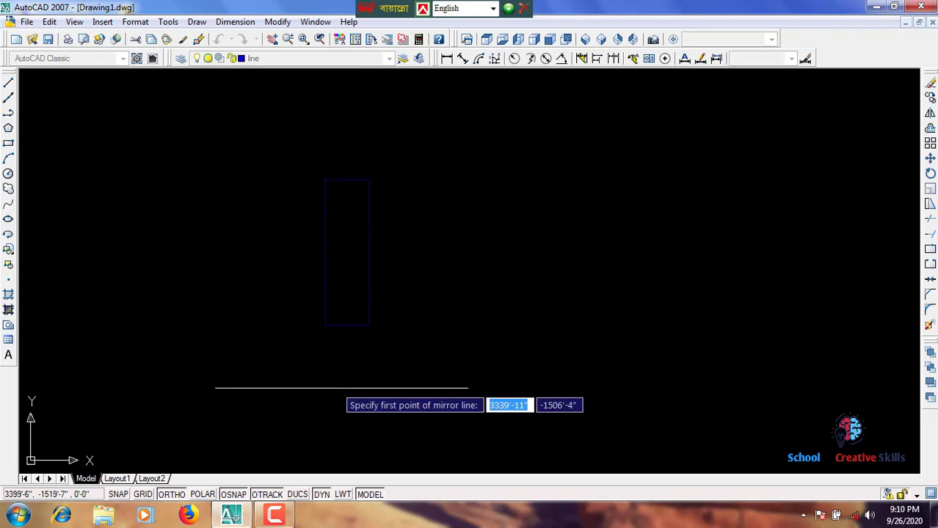
click(368, 324)
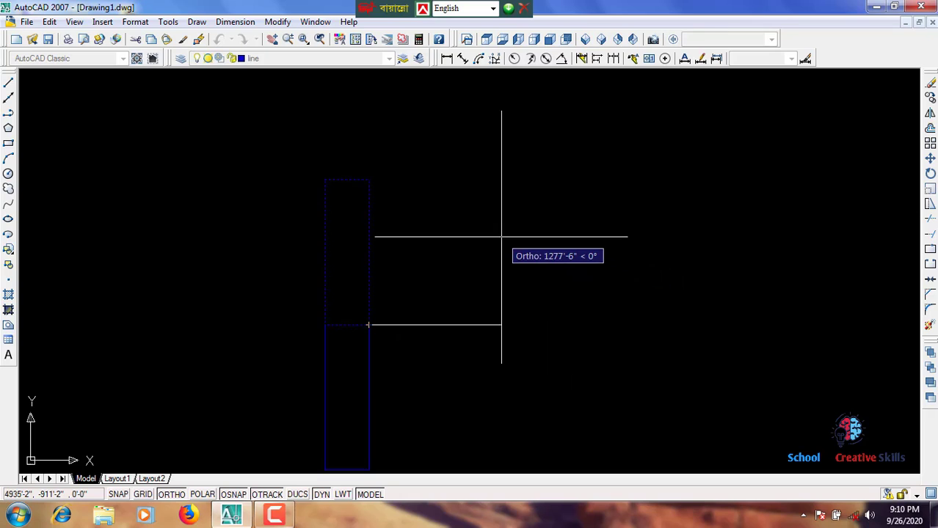
key(F8)
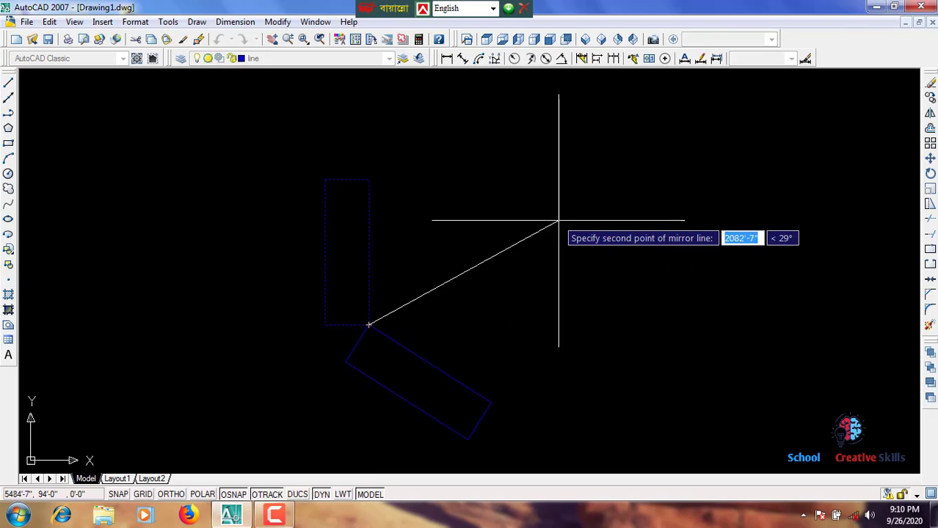
click(578, 238)
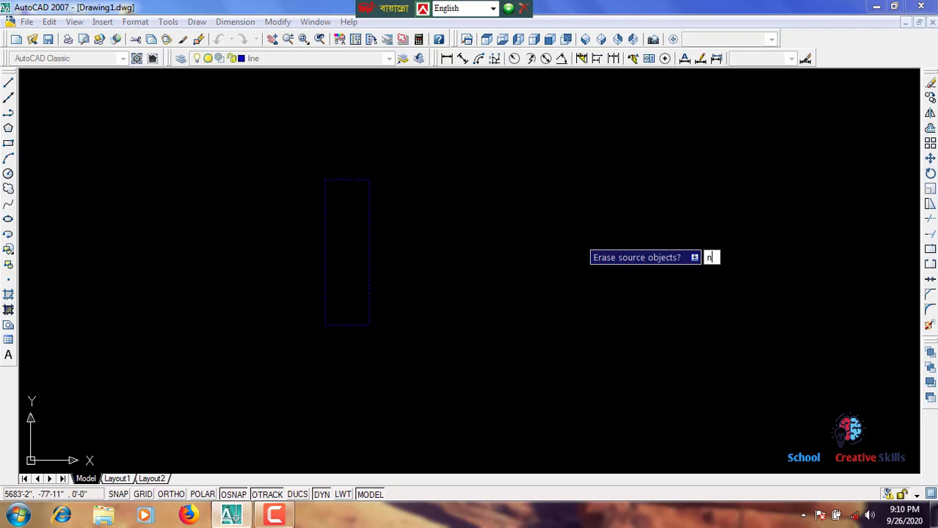
key(Return)
middle_drag(308, 322, 300, 247)
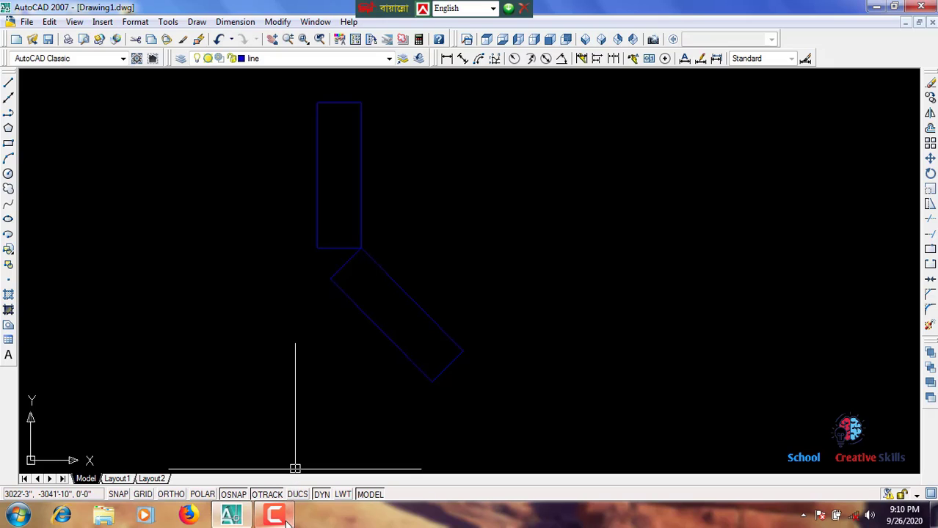
middle_drag(297, 286, 298, 372)
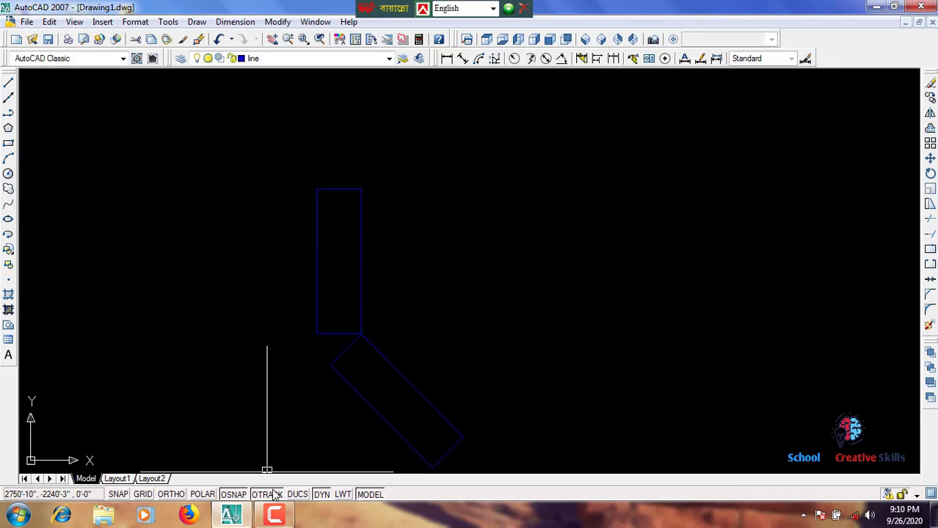
click(273, 522)
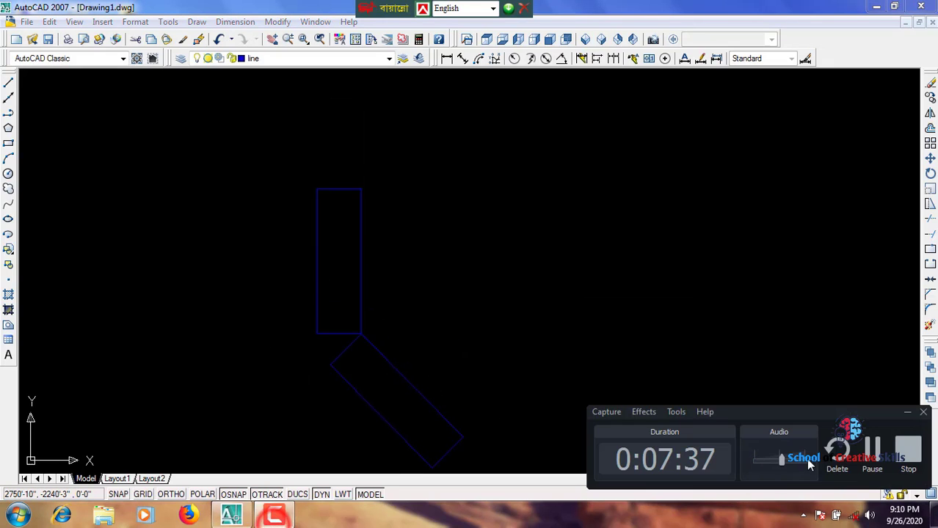
click(871, 461)
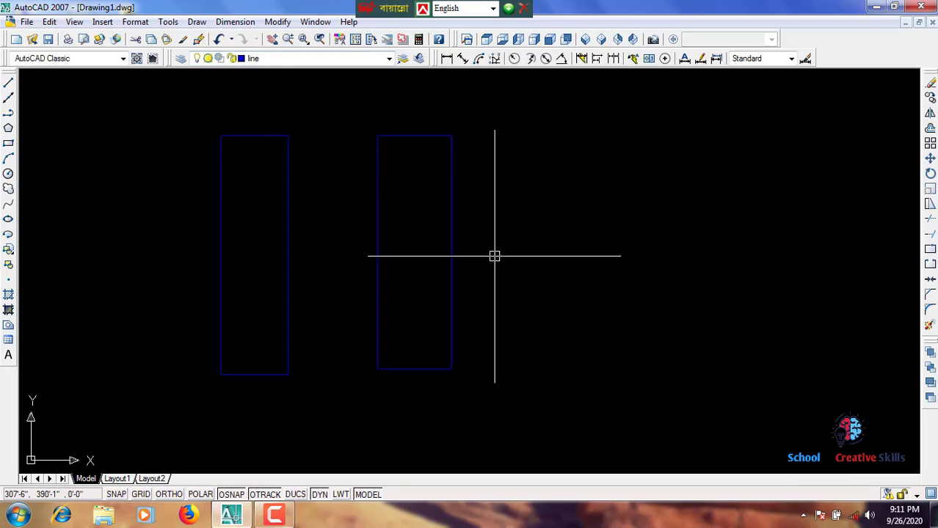
Make arch the current layer and draw an upright rectangle beside the two blue ones
mouse_move(459, 257)
middle_down()
mouse_move(300, 295)
mouse_move(318, 271)
middle_up()
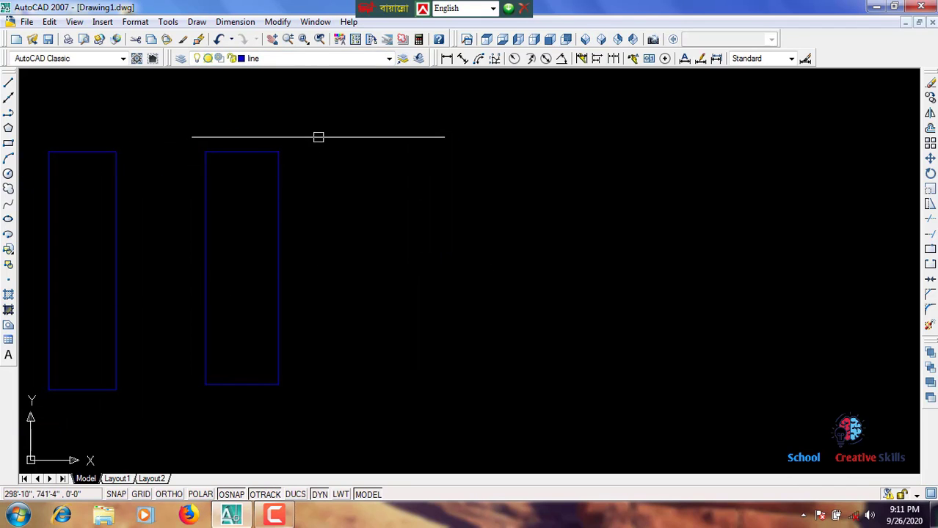
click(308, 59)
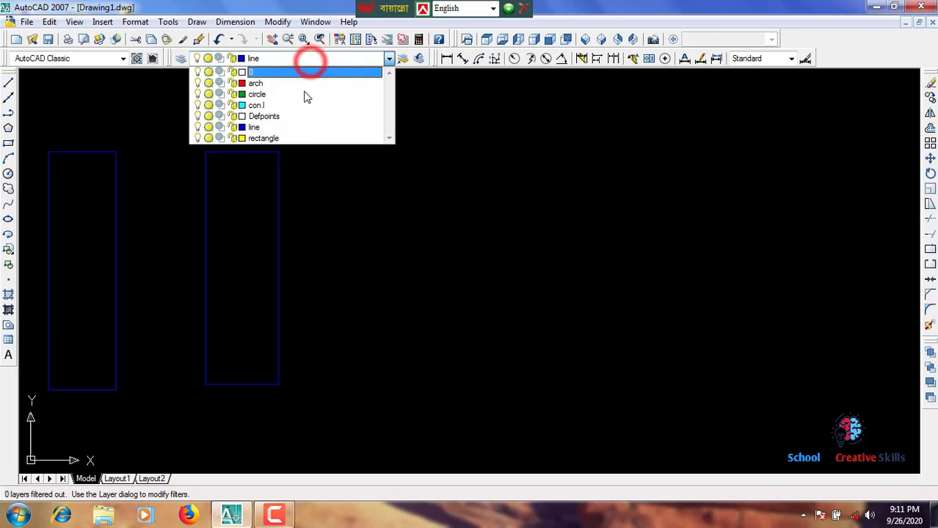
click(301, 84)
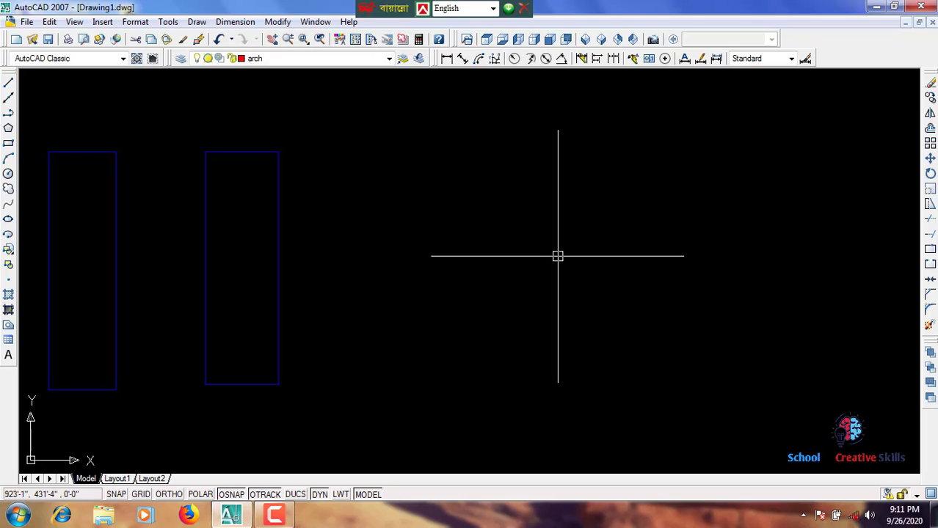
text(r)
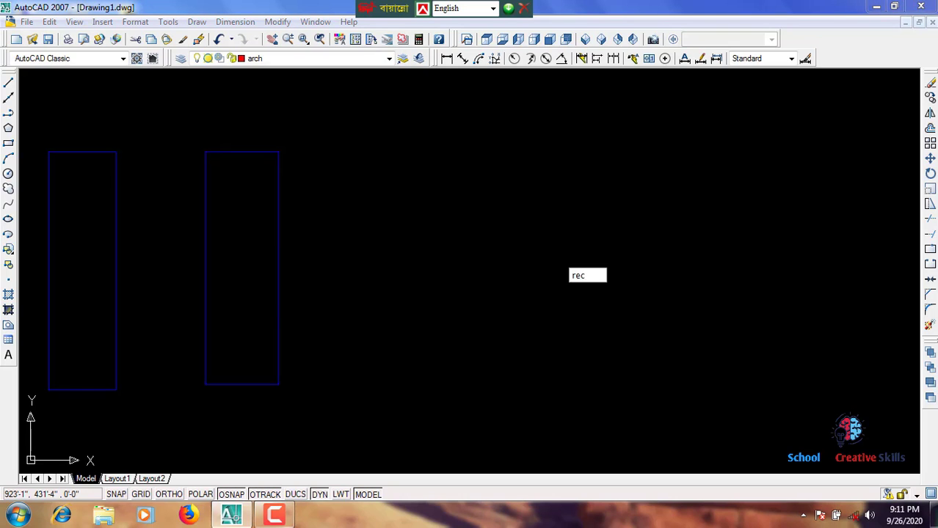
text(ec)
key(Return)
click(460, 150)
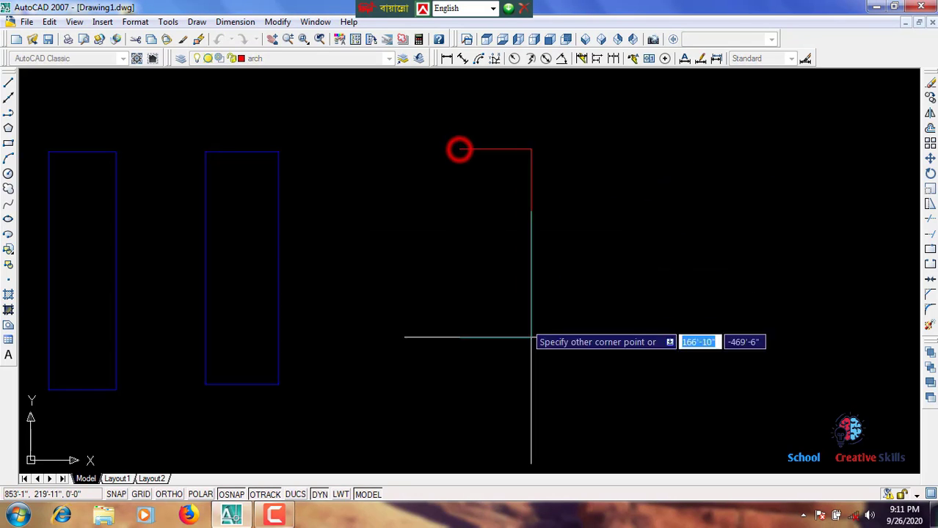
click(552, 372)
Make con.l the current layer and draw another upright rectangle beside the red one
click(301, 58)
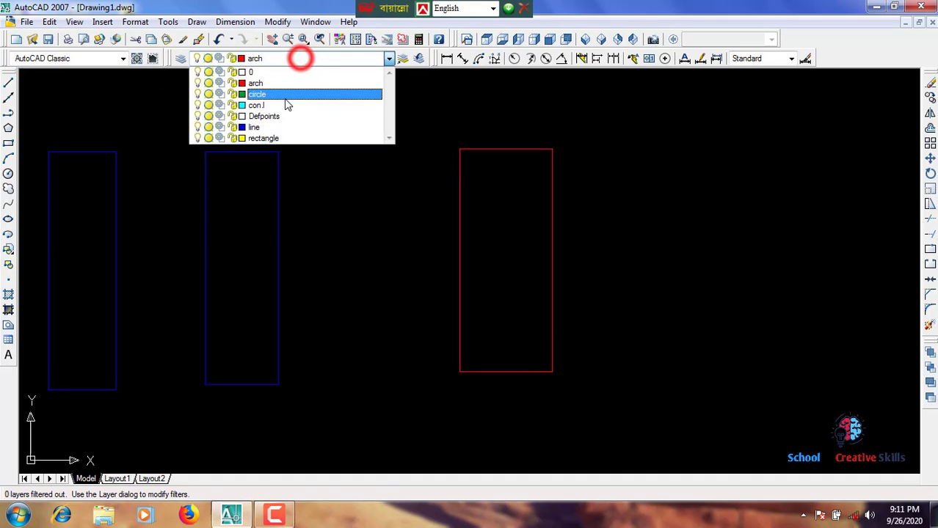
click(287, 105)
key(Return)
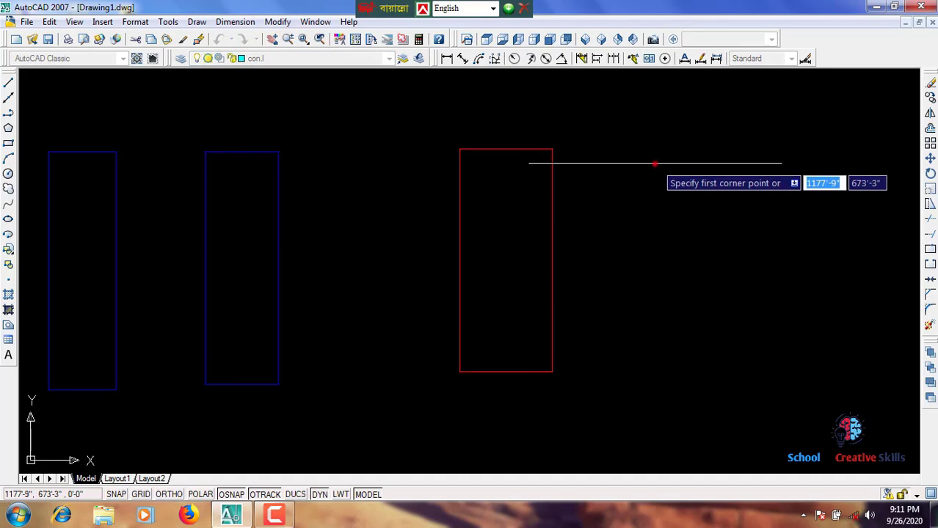
click(655, 163)
click(737, 381)
key(Return)
middle_drag(481, 281, 355, 295)
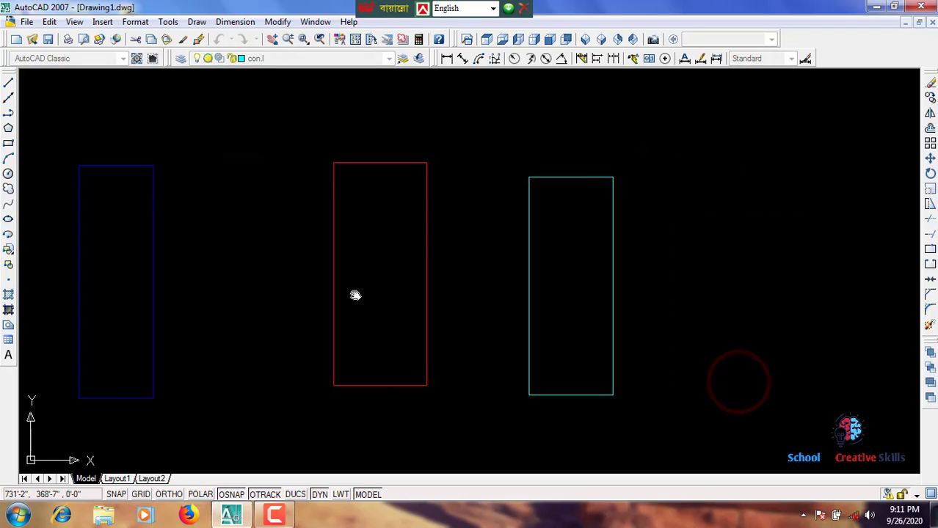
key(Escape)
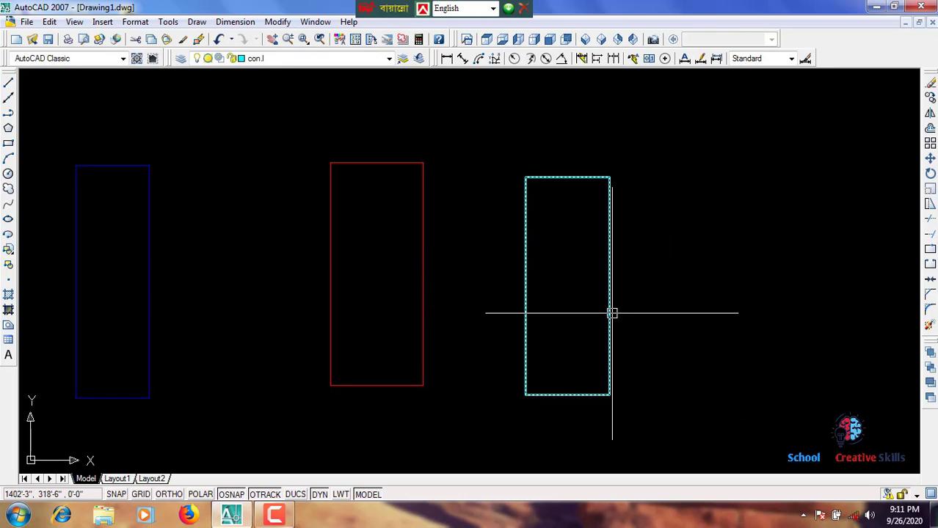
Select the red and cyan rectangles with a crossing window, erase them, and undo the deletion
scroll(624, 352, down, 4)
middle_drag(718, 377, 590, 316)
scroll(458, 277, up, 5)
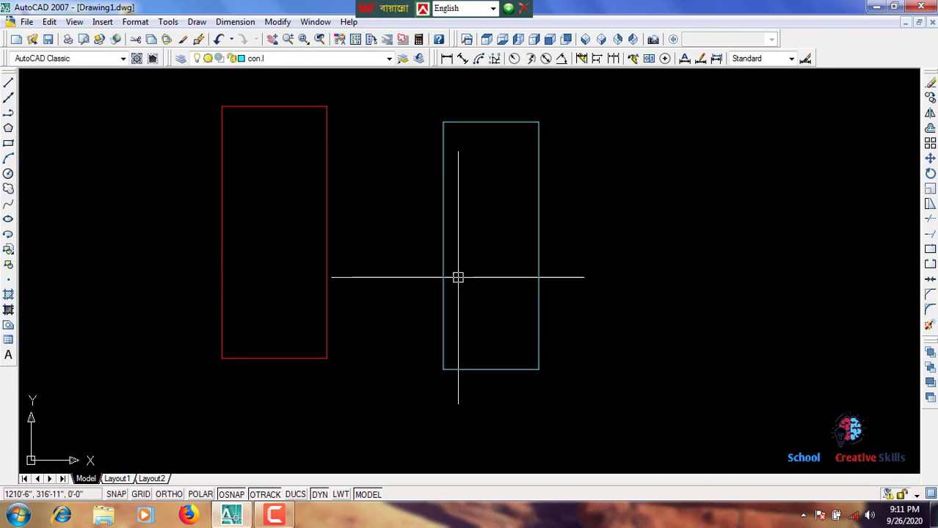
middle_drag(486, 313, 467, 335)
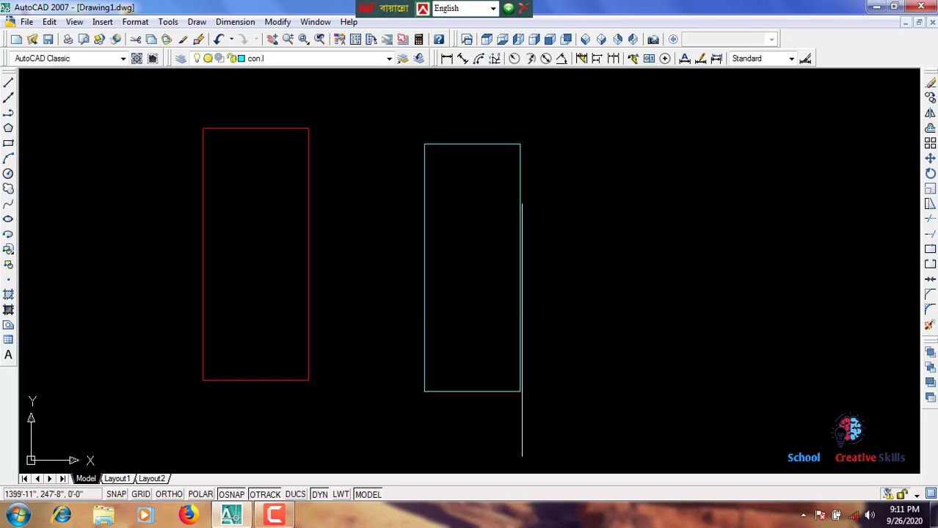
click(706, 441)
click(121, 109)
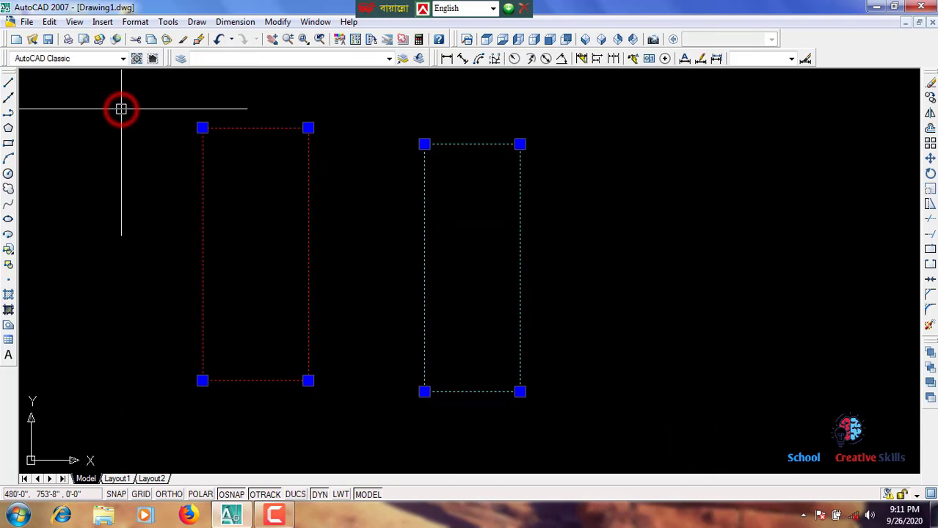
key(Delete)
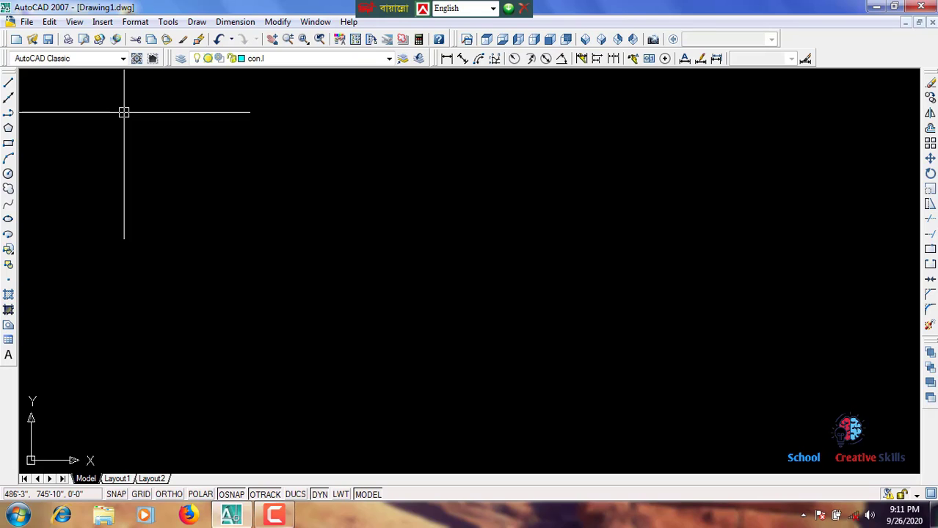
key(ctrl+z)
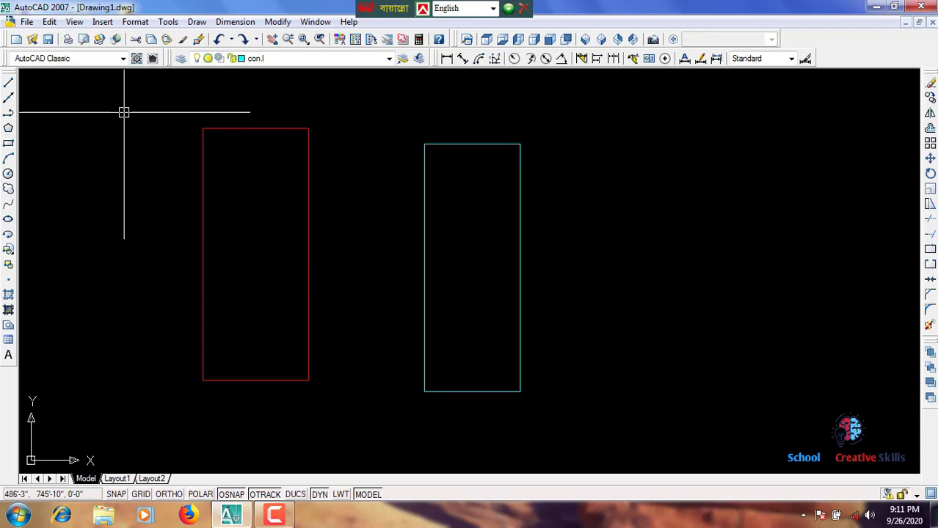
key(ctrl+z)
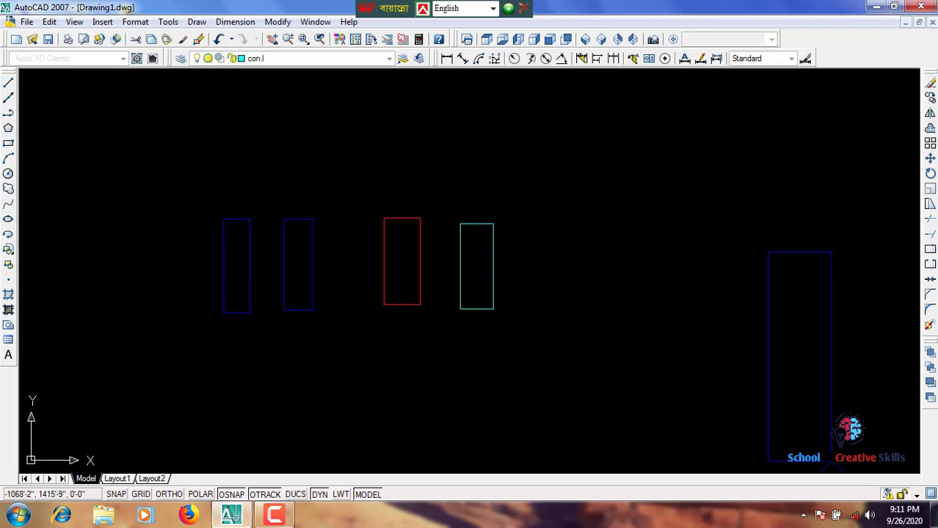
Select the red and cyan rectangles again with a crossing window and erase both
middle_drag(423, 302, 338, 293)
scroll(265, 260, up, 5)
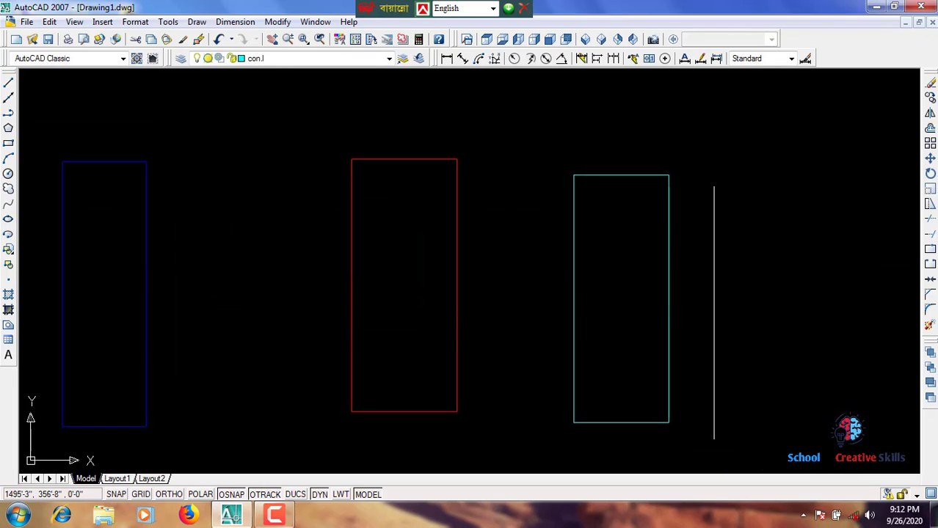
middle_drag(686, 332, 648, 303)
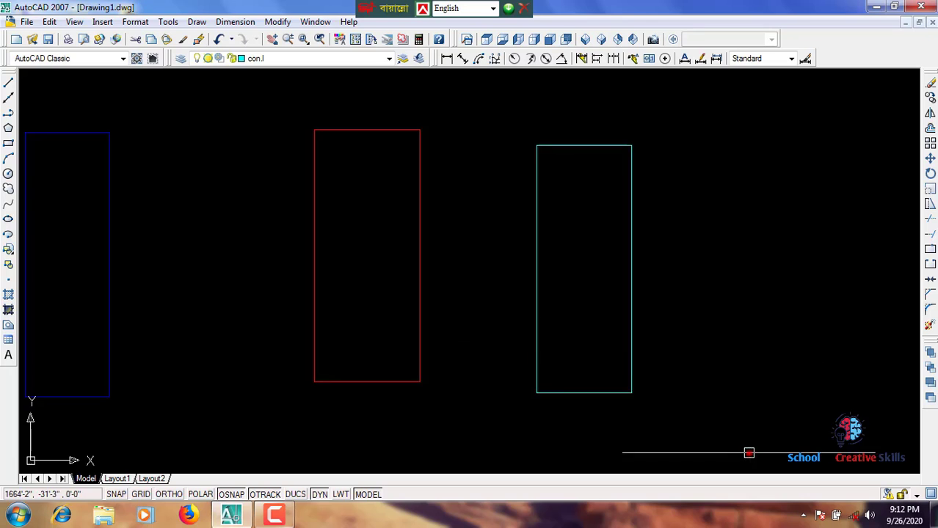
click(748, 453)
click(182, 92)
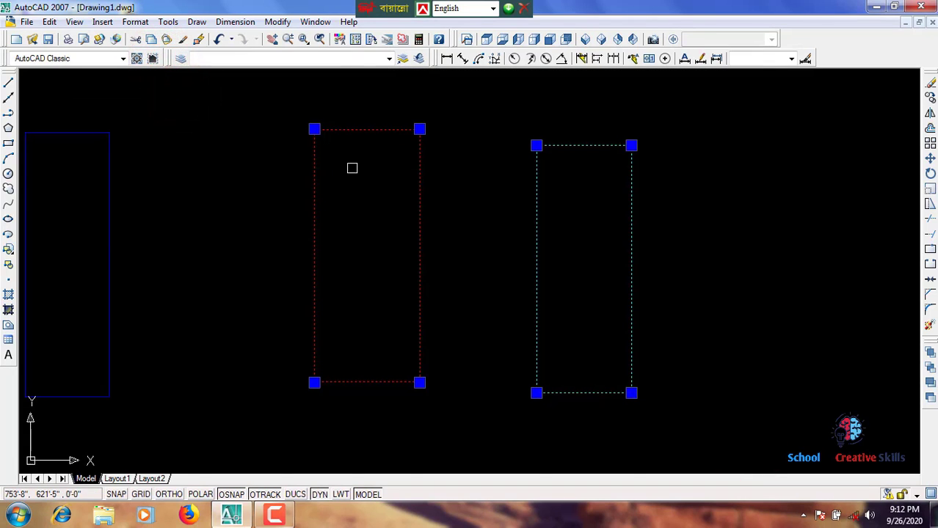
key(Delete)
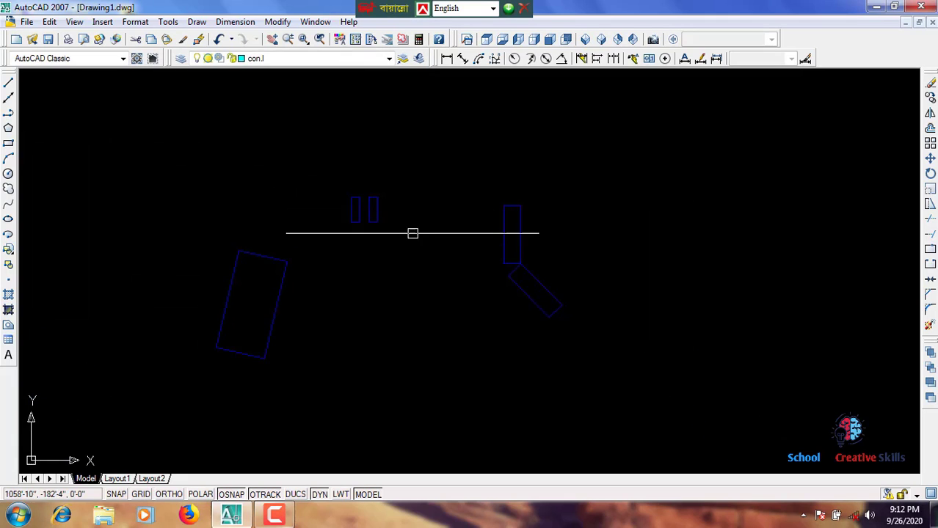
Select all the remaining blue rectangles with a crossing window and erase them
click(738, 361)
click(125, 110)
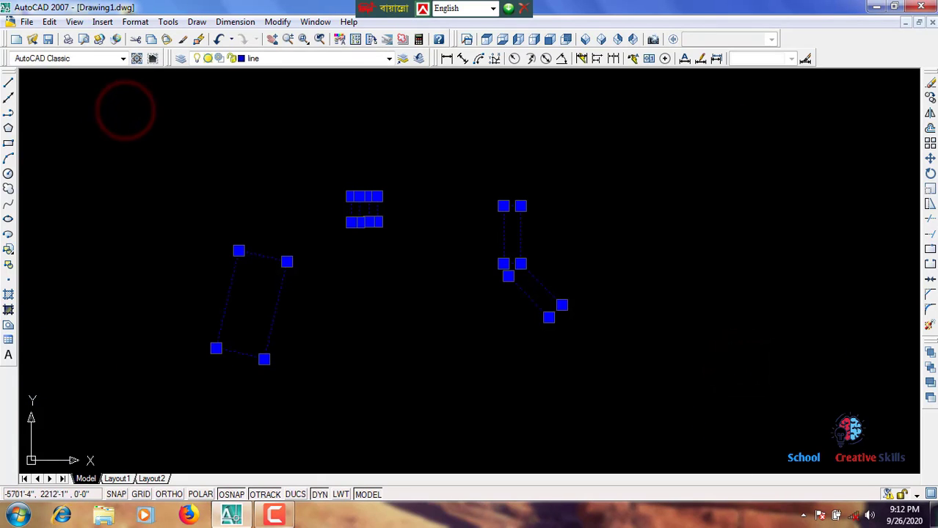
key(Delete)
scroll(134, 138, down, 3)
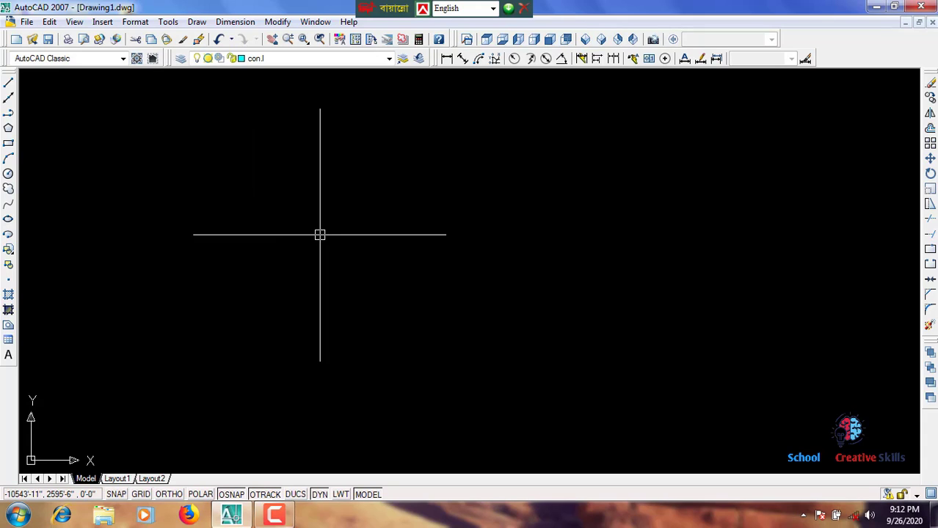
Undo both deletions to bring back the blue, red and cyan rectangles
key(ctrl+z)
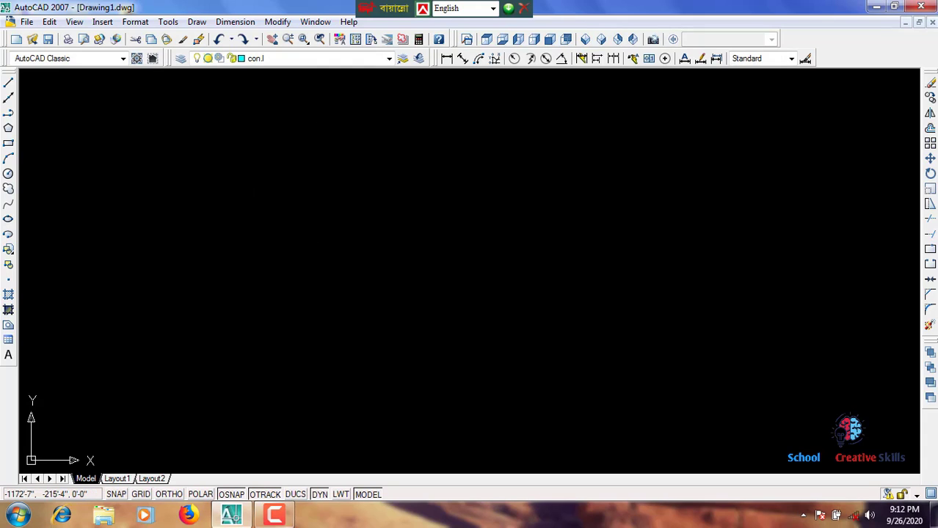
key(ctrl+z)
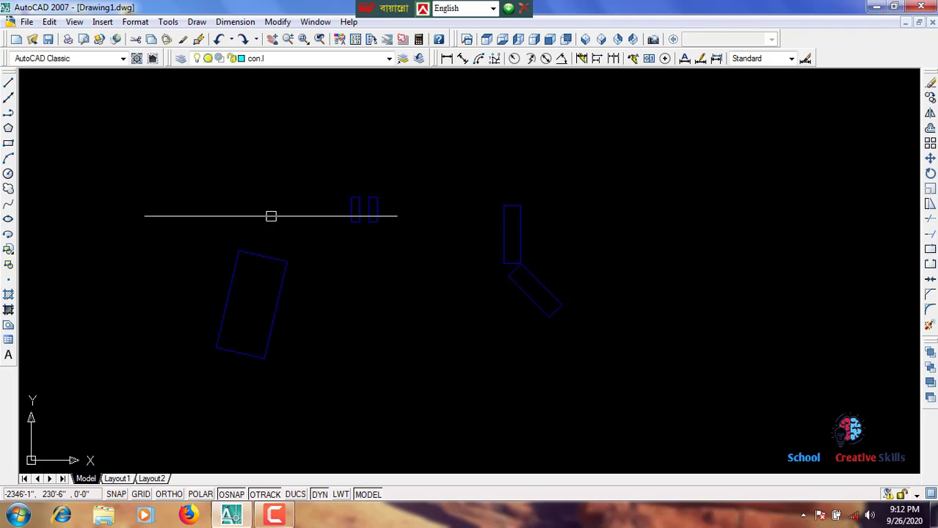
key(ctrl+z)
key(ctrl+z)
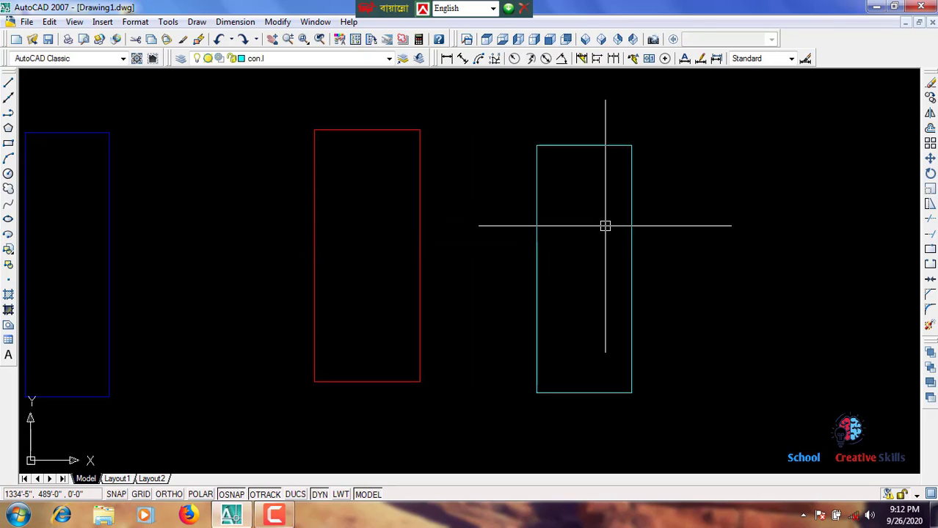
mouse_move(387, 249)
middle_down()
mouse_move(339, 289)
mouse_move(327, 226)
middle_up()
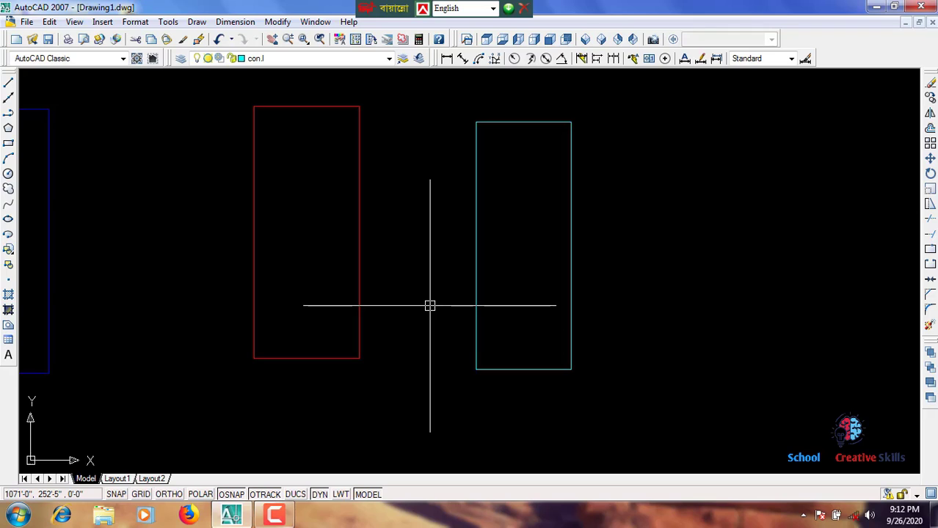
Draw a long horizontal line in the empty area beside the cyan rectangle, with Ortho on
mouse_move(649, 350)
middle_down()
mouse_move(540, 334)
mouse_move(367, 395)
middle_up()
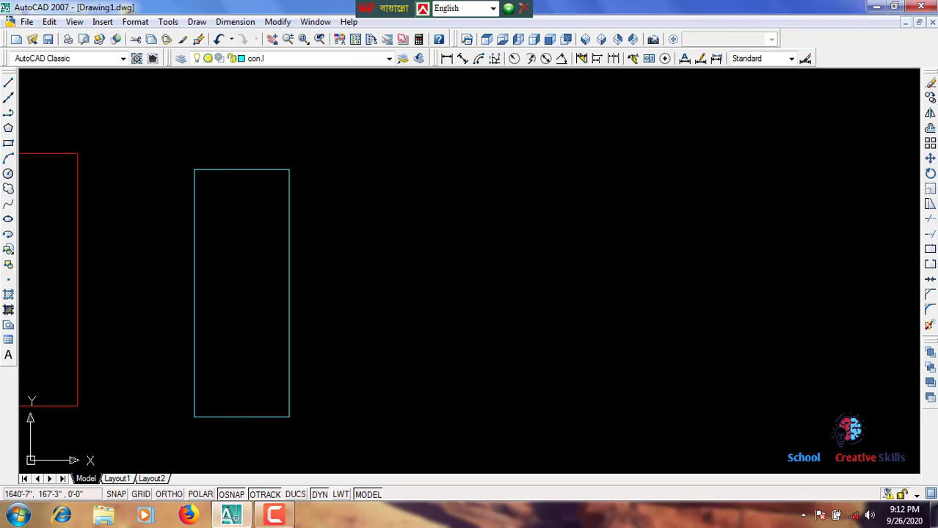
key(l)
key(Return)
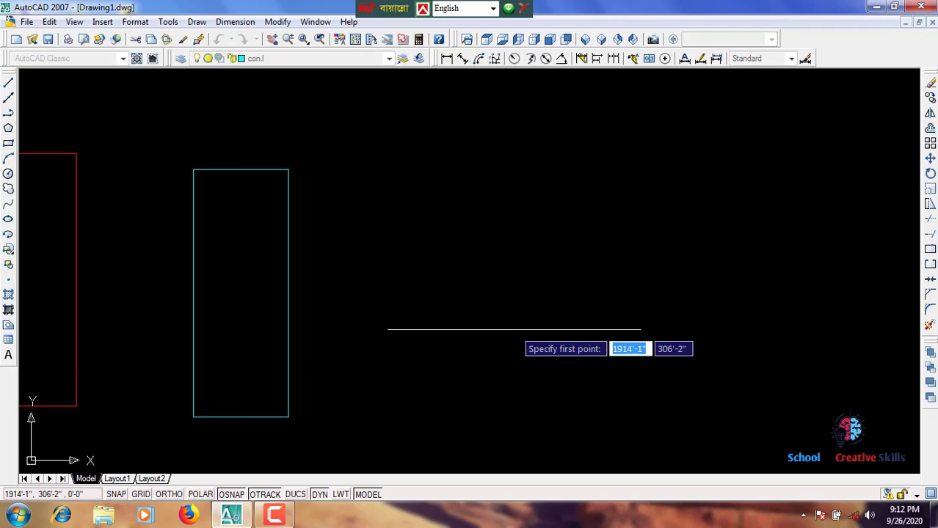
click(427, 285)
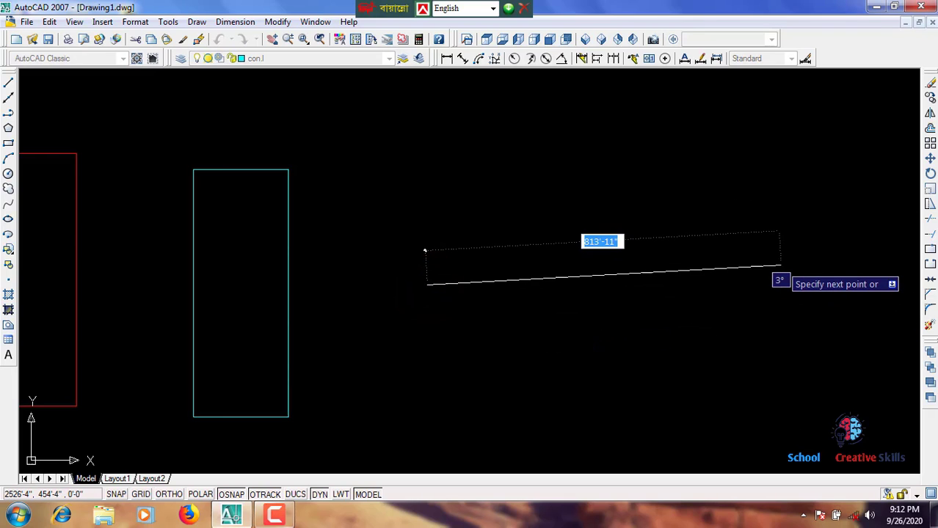
key(F8)
click(788, 275)
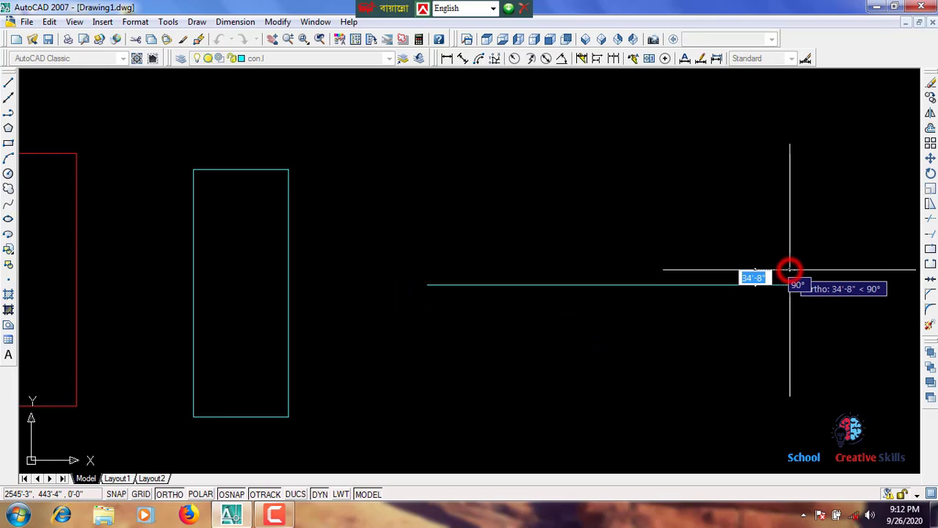
key(Return)
Draw a vertical line about 624' long that crosses the horizontal line near its middle
key(Return)
click(610, 157)
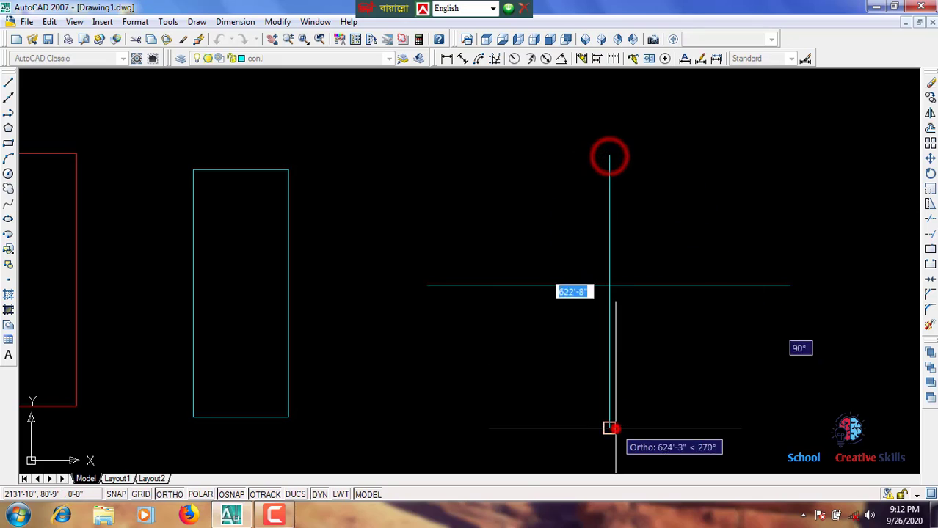
click(609, 427)
key(Return)
Trim away the upper half of the vertical line and the right half of the horizontal line at their intersection
text(ty)
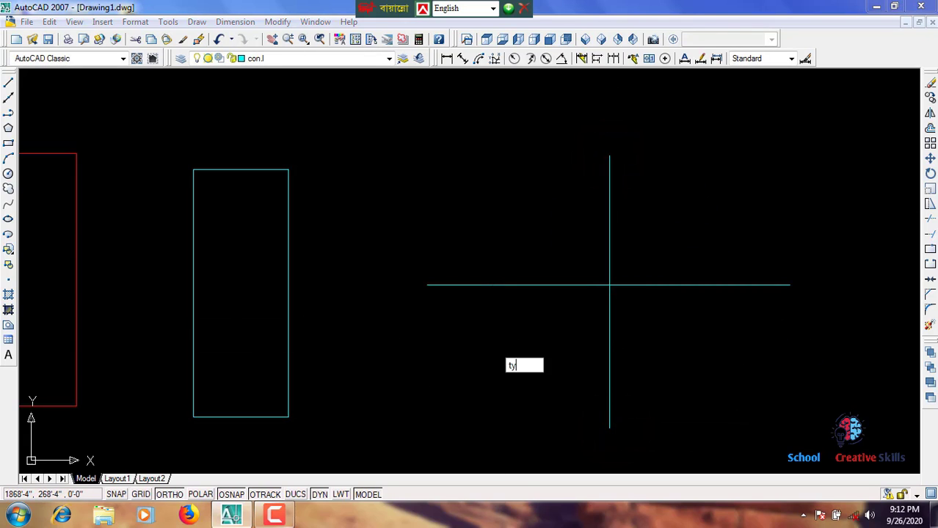
key(Escape)
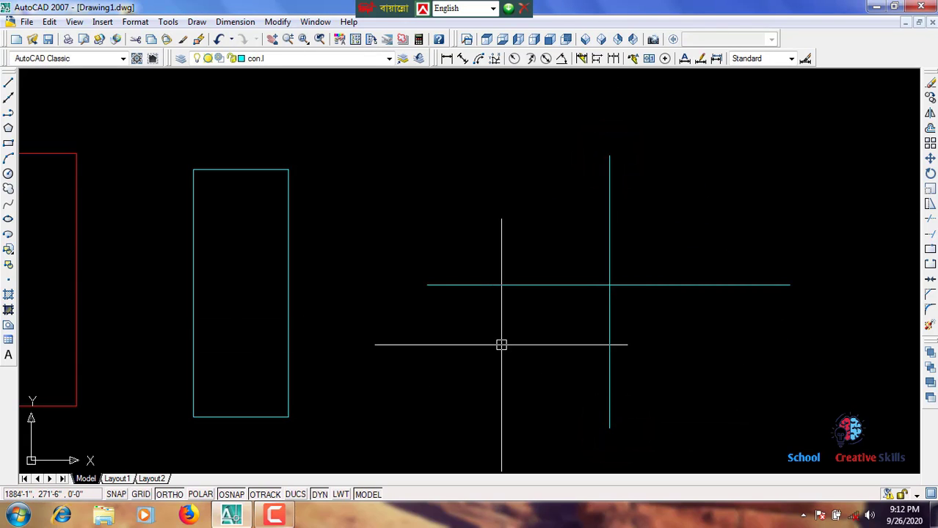
text(t)
key(Return)
key(Return)
click(688, 227)
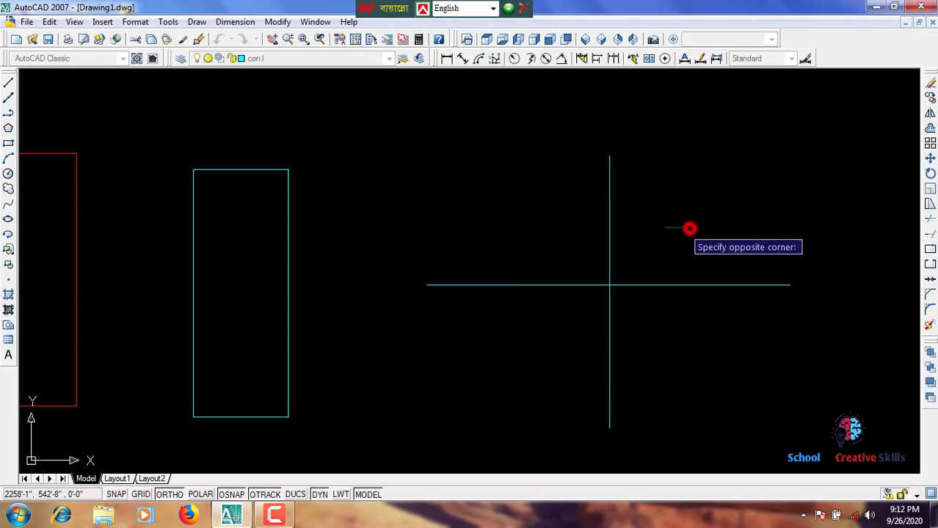
click(541, 184)
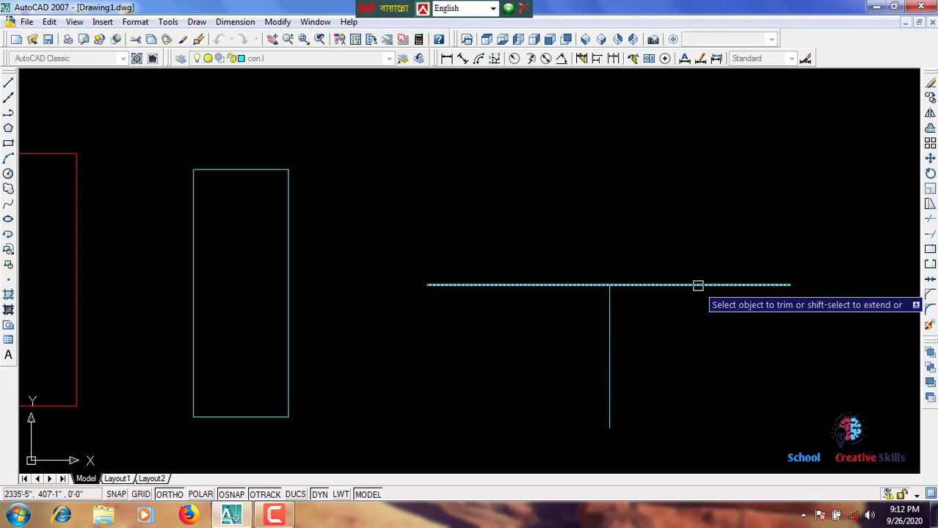
key(Escape)
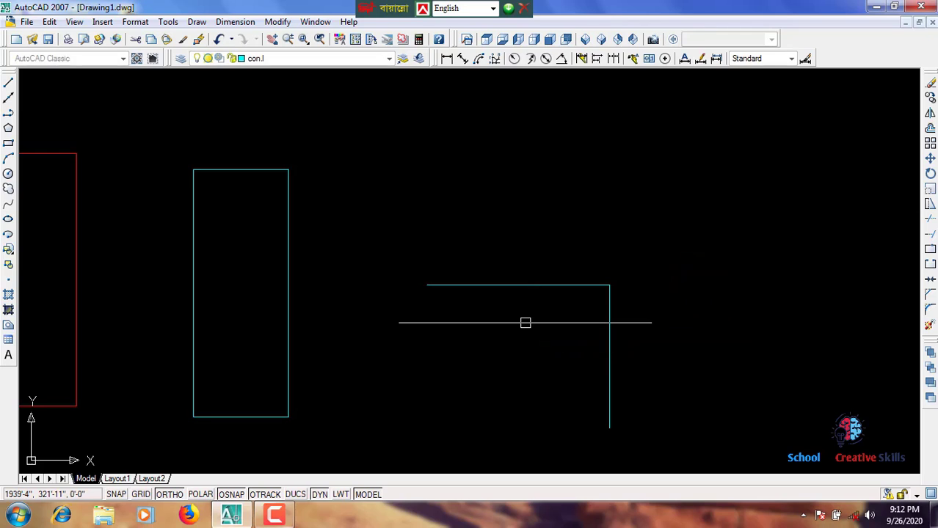
Move the two blue rectangles horizontally to the left, away from the red rectangle, with Ortho on
scroll(524, 322, down, 5)
middle_drag(520, 359, 649, 304)
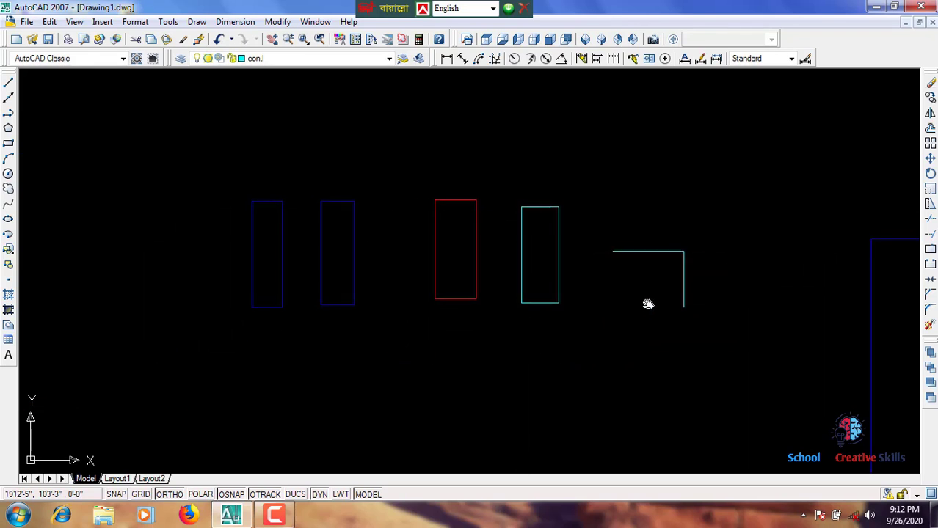
scroll(155, 327, up, 2)
middle_drag(314, 277, 439, 299)
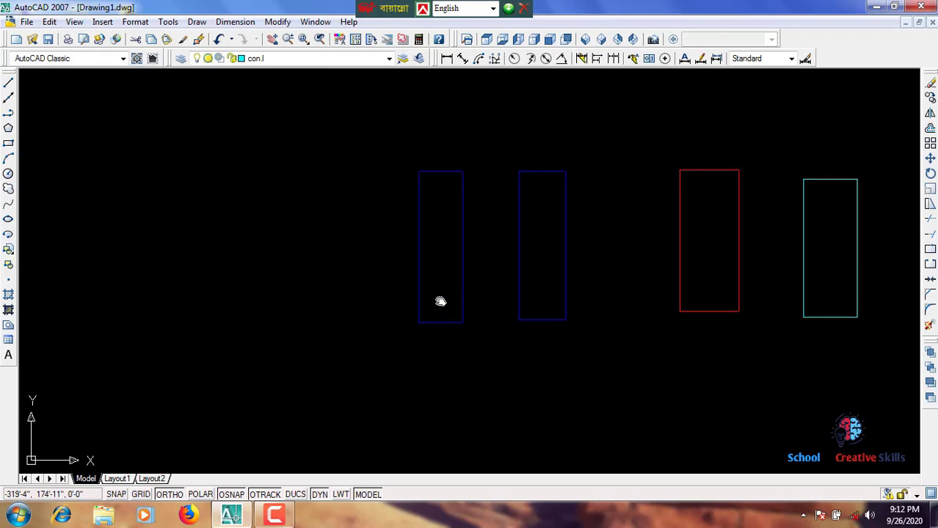
click(602, 347)
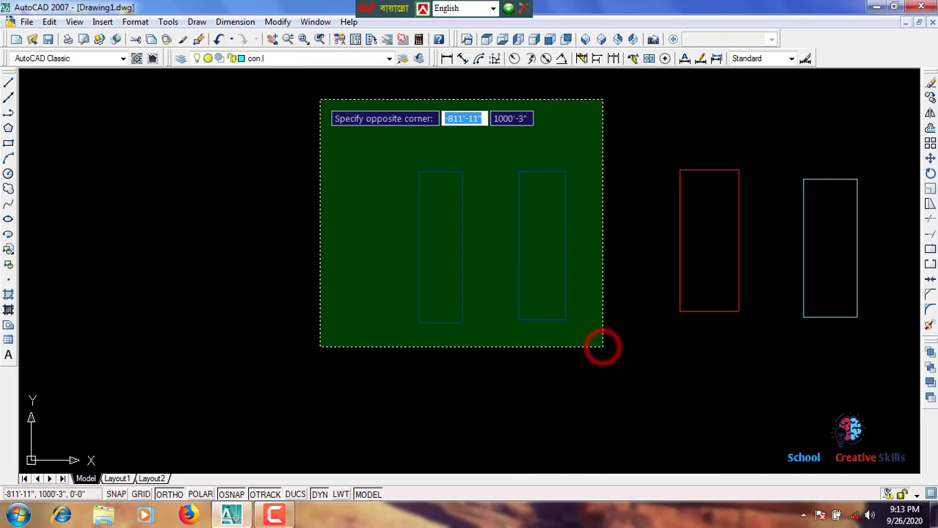
click(321, 99)
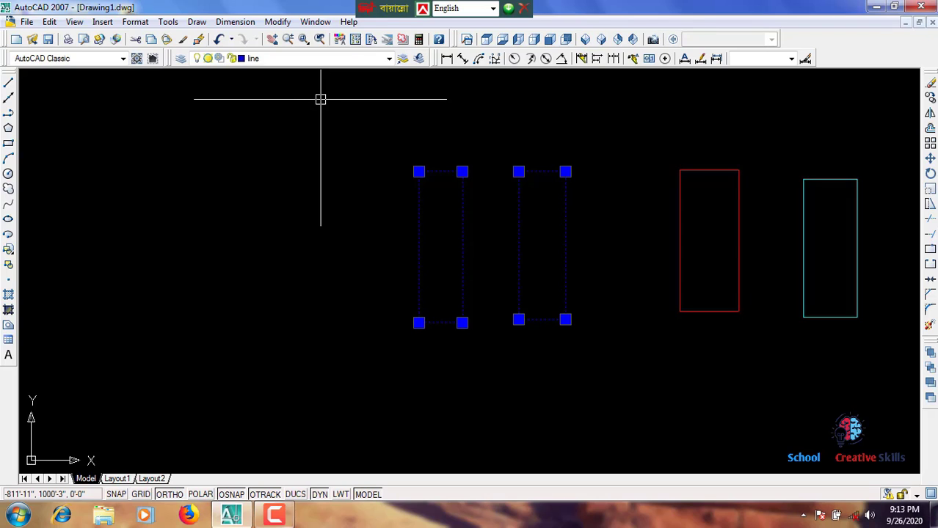
text(co)
key(Return)
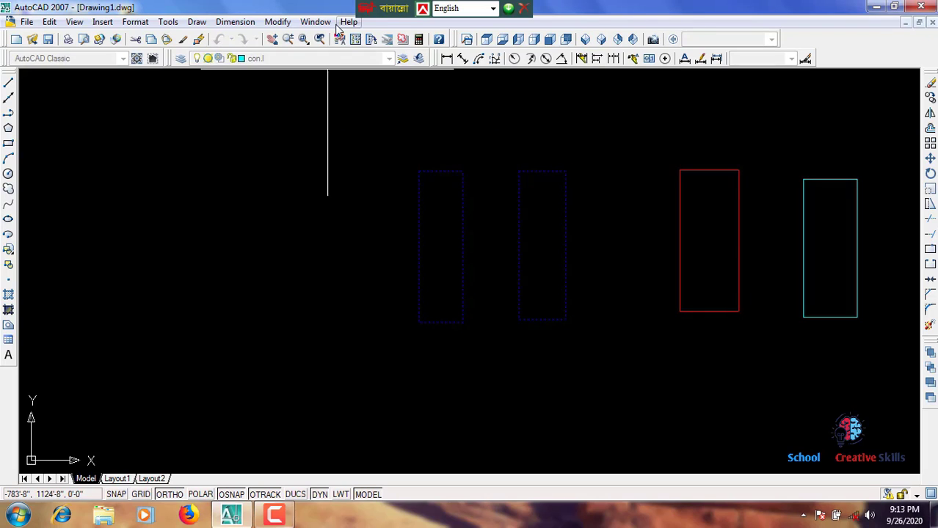
click(418, 177)
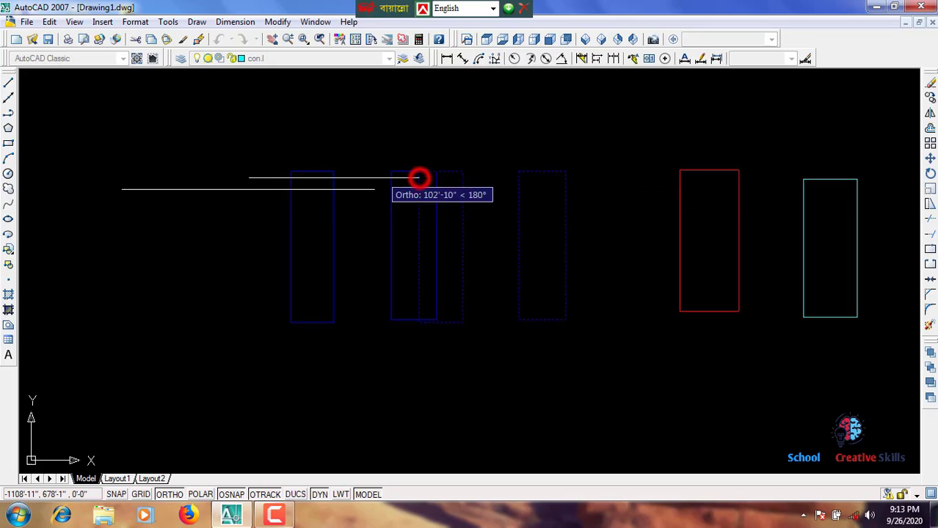
click(168, 196)
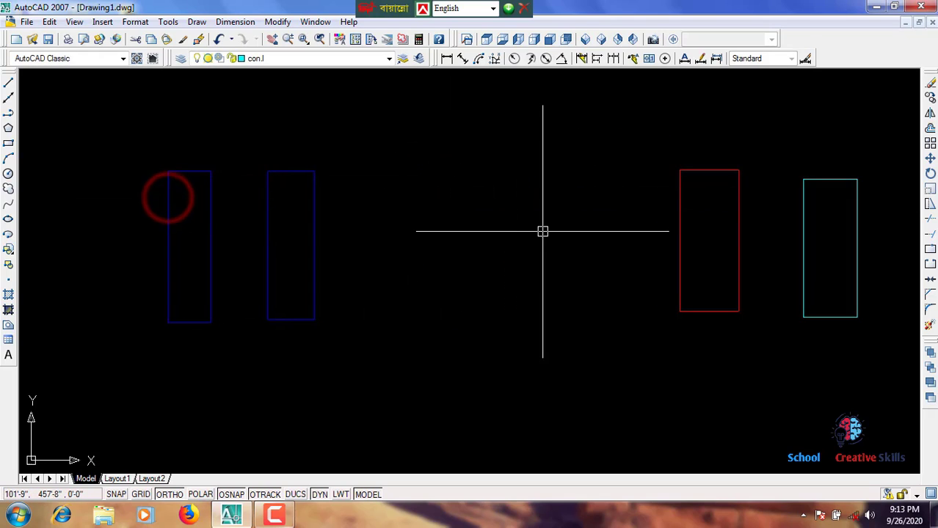
middle_drag(542, 232, 371, 248)
middle_drag(552, 304, 415, 297)
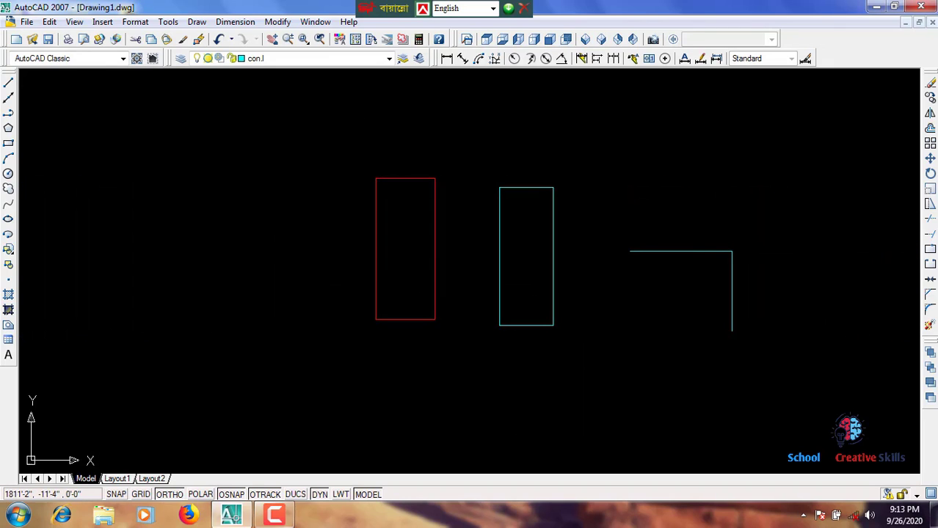
click(463, 346)
click(280, 149)
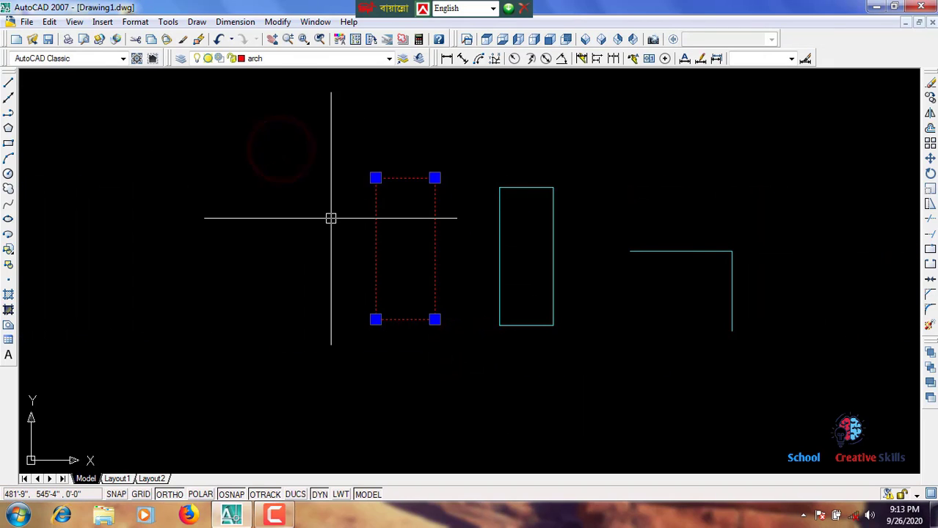
text(m)
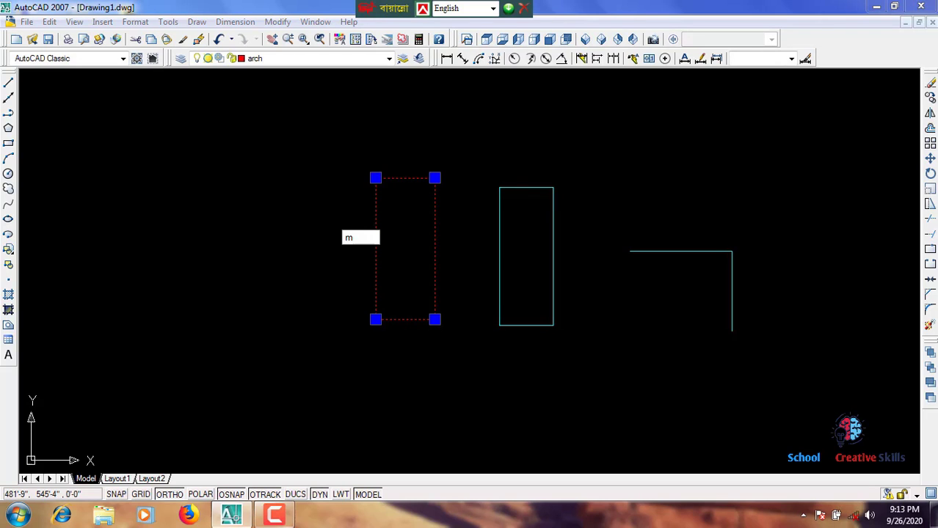
key(Escape)
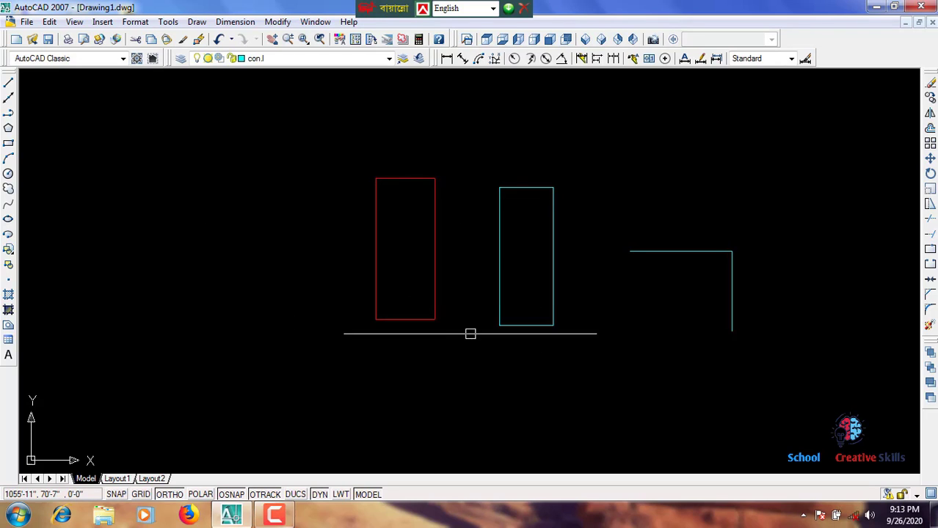
Rotate the red rectangle 90° counterclockwise about its lower-left corner with Ortho on, so that it lies horizontally
click(476, 335)
click(320, 120)
text(m)
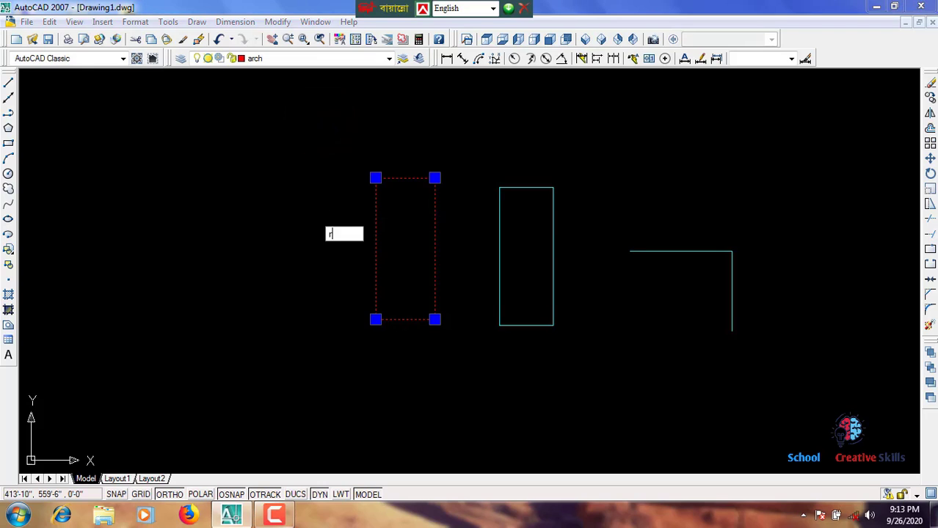
key(Return)
click(375, 319)
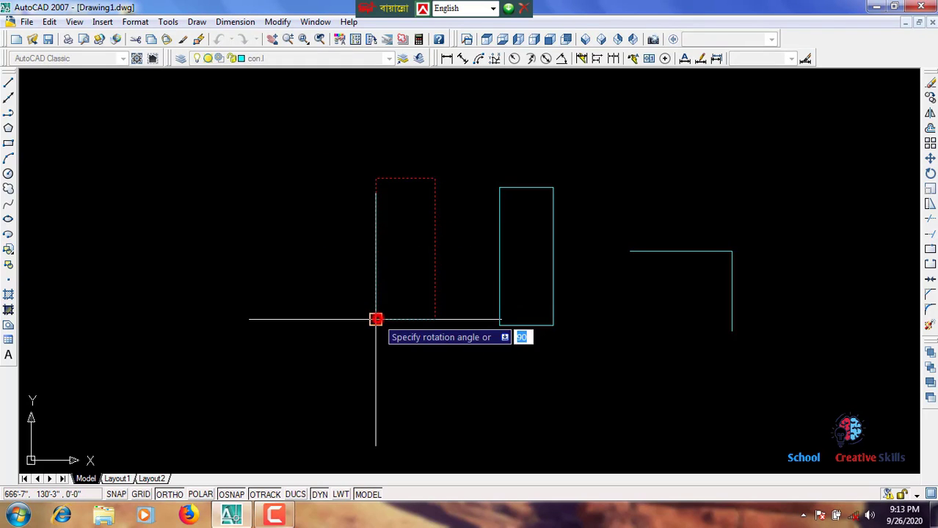
click(490, 182)
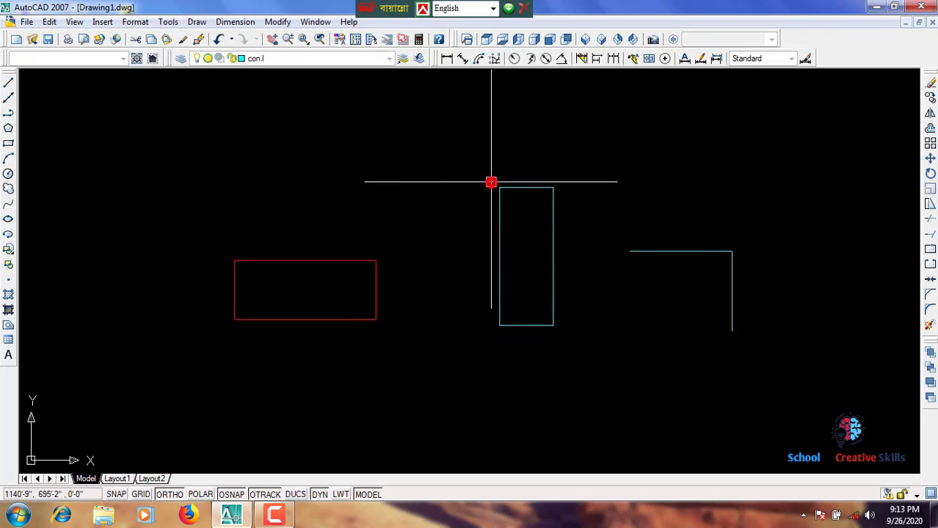
click(415, 329)
click(174, 203)
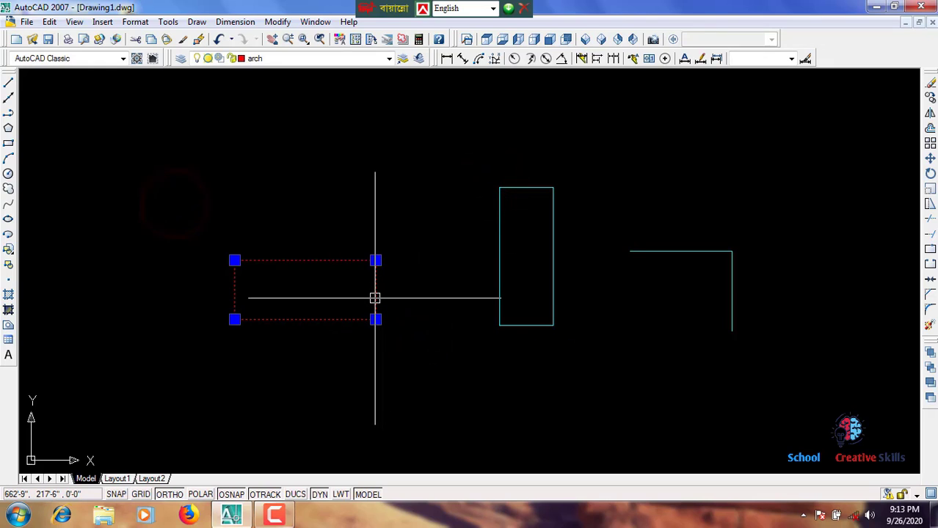
text(r)
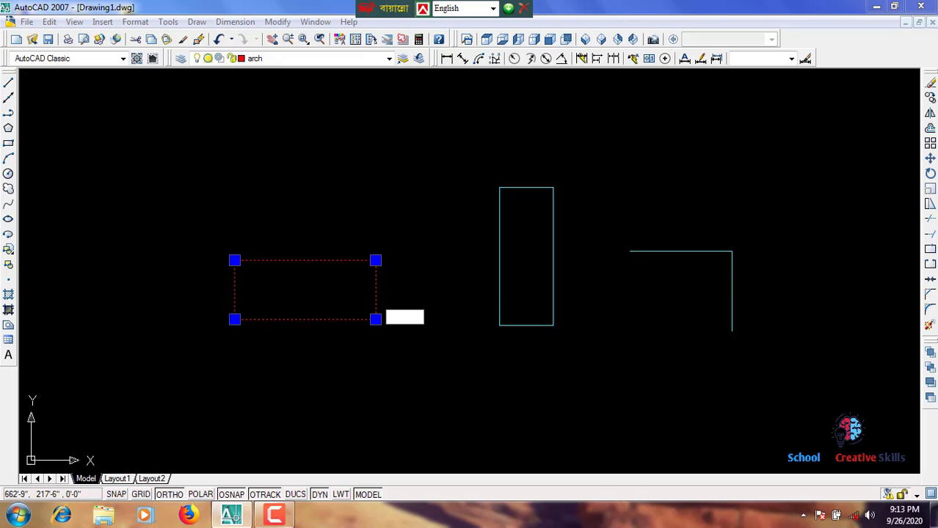
key(Escape)
Turn Ortho off and rotate the red rectangle freely about its lower-right corner to a slight clockwise tilt
click(397, 395)
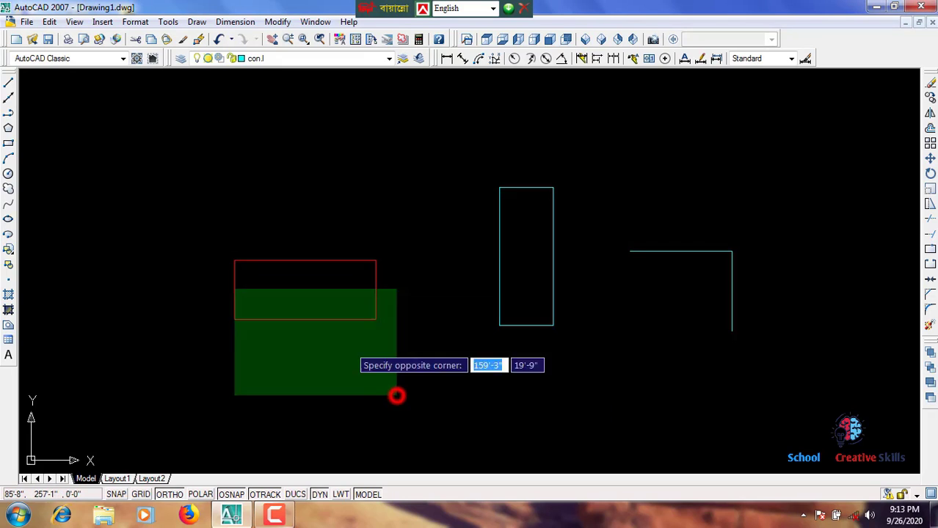
click(131, 198)
key(F8)
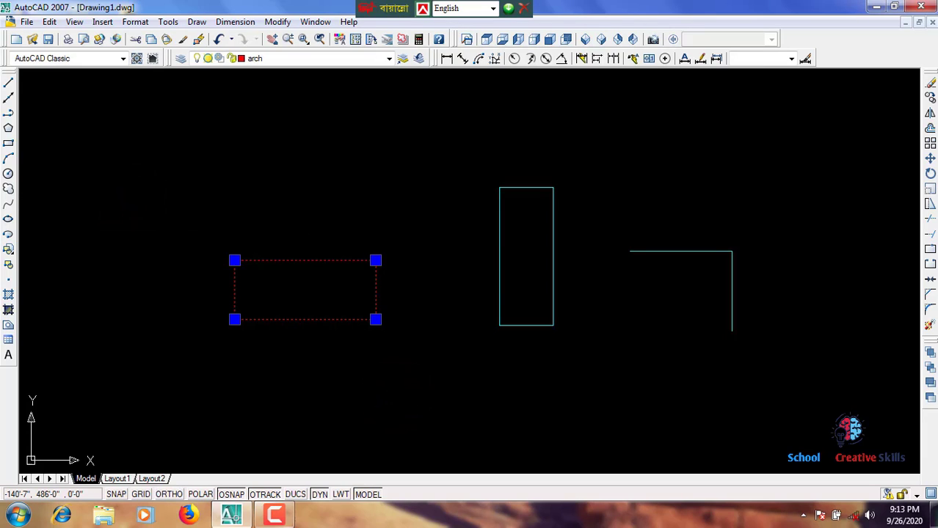
text(ro)
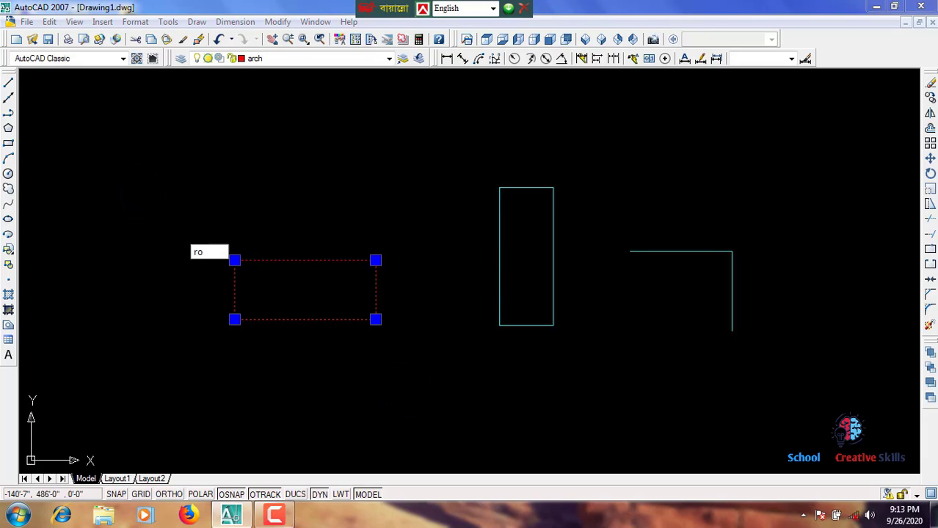
key(Return)
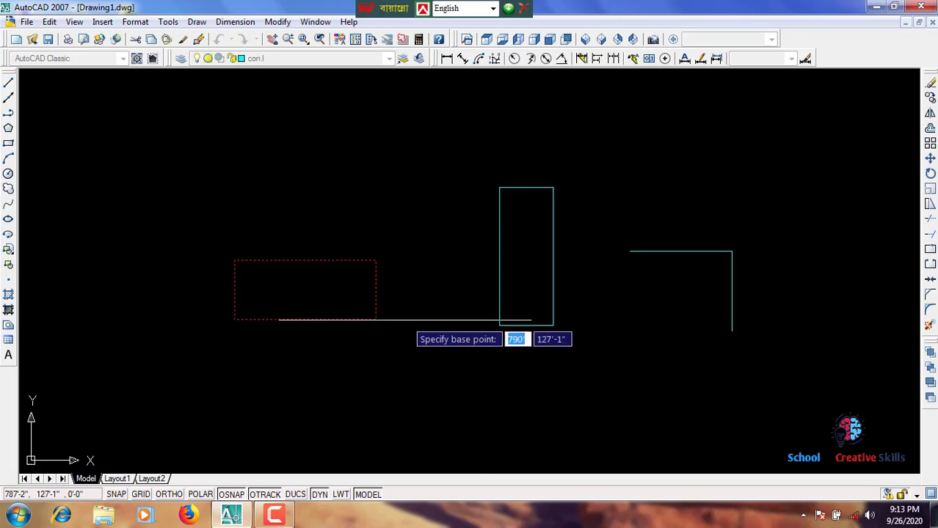
click(376, 318)
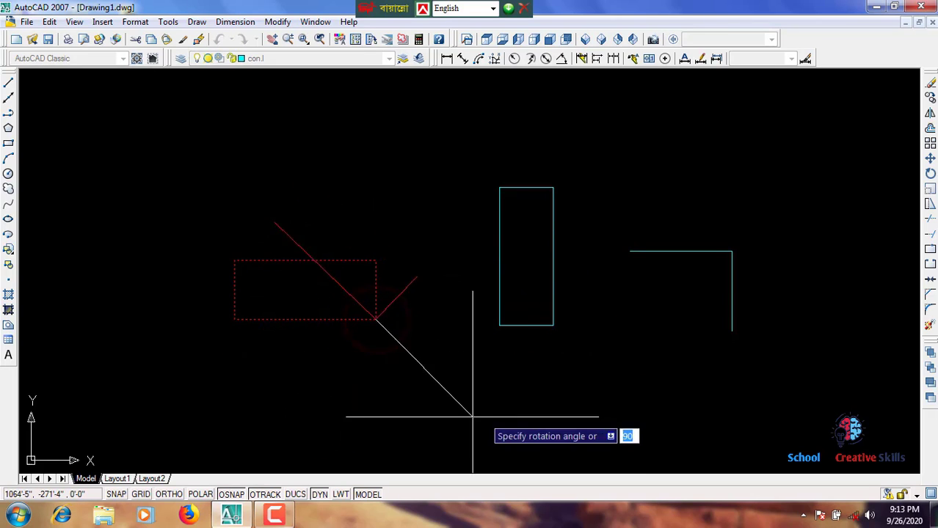
click(517, 364)
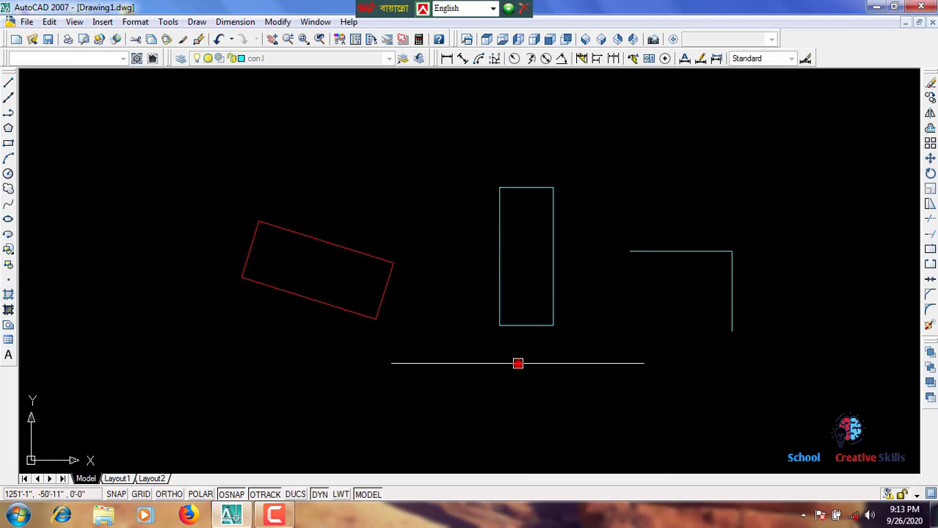
Mirror the leftmost blue rectangle to its left across its own left edge with Ortho on, keeping the source object
middle_drag(174, 207, 398, 215)
middle_drag(278, 242, 452, 246)
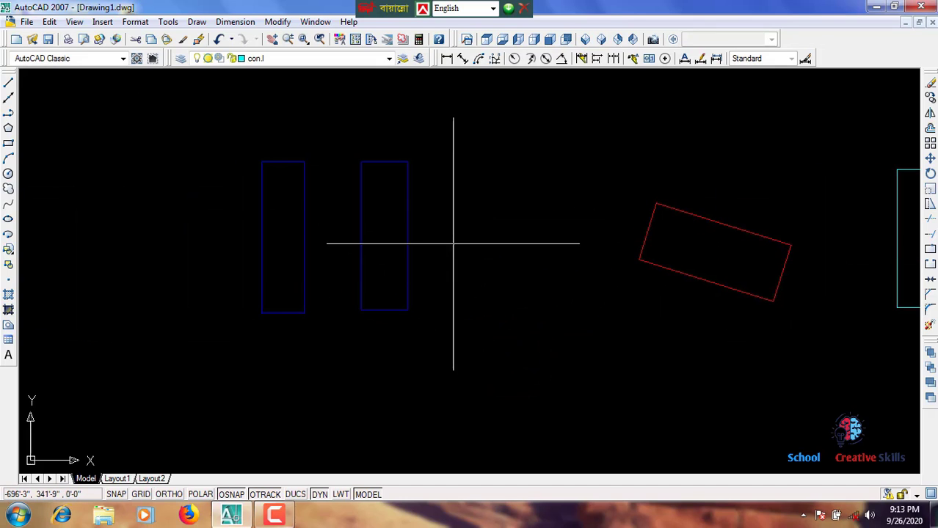
middle_drag(337, 278, 493, 278)
middle_drag(445, 318, 603, 319)
click(654, 342)
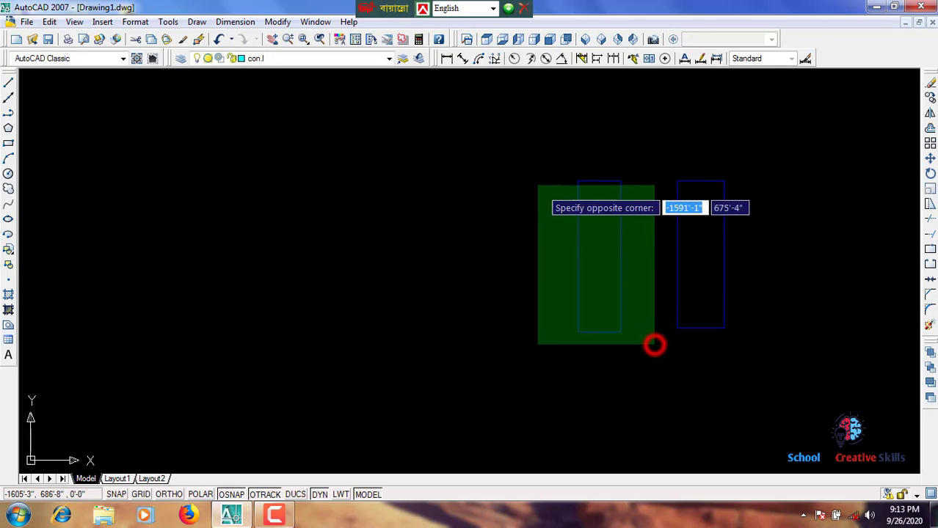
click(517, 155)
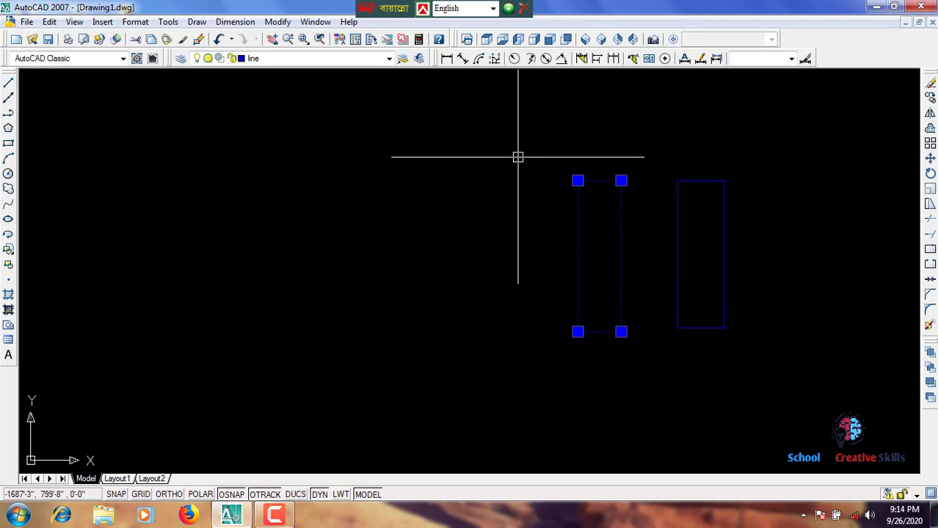
text(mi)
key(Return)
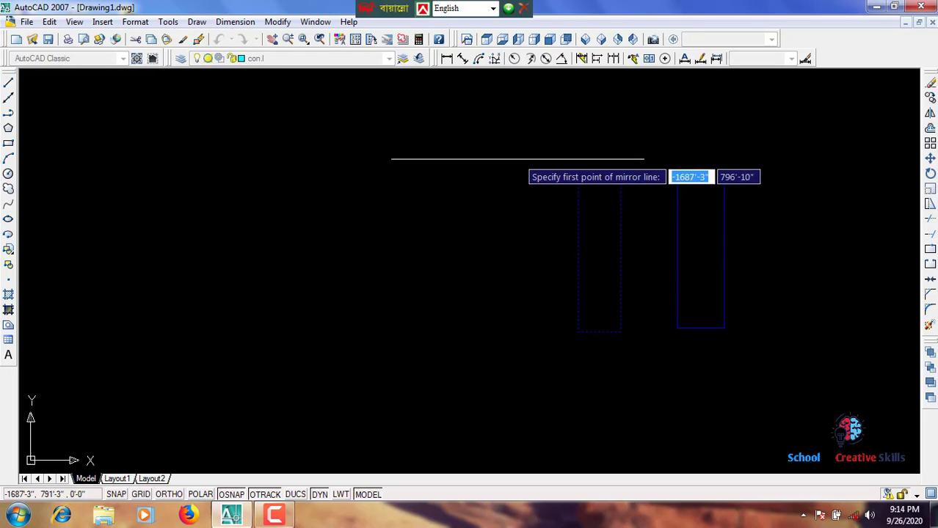
click(578, 335)
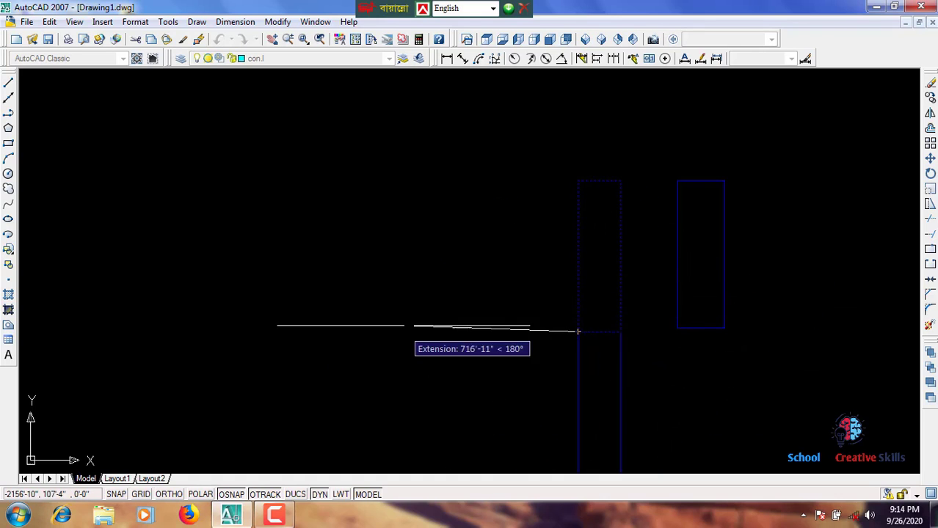
click(168, 494)
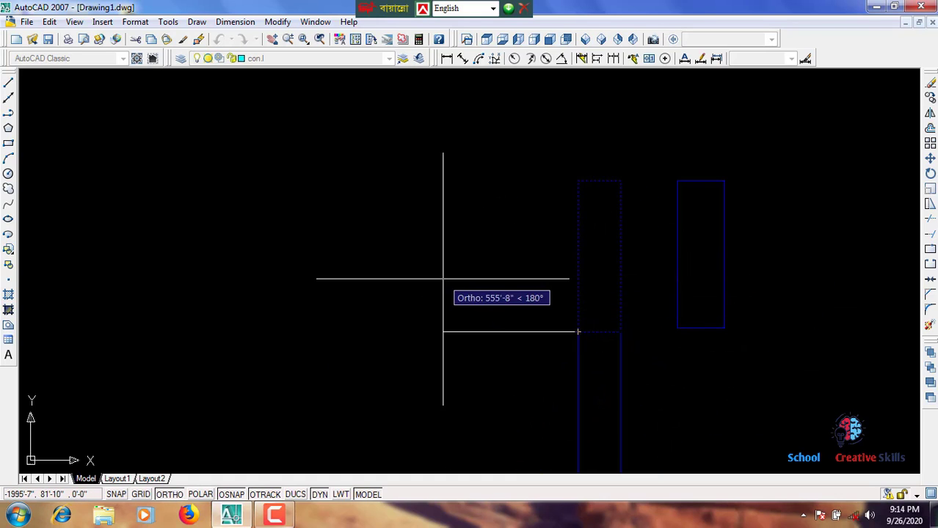
click(563, 200)
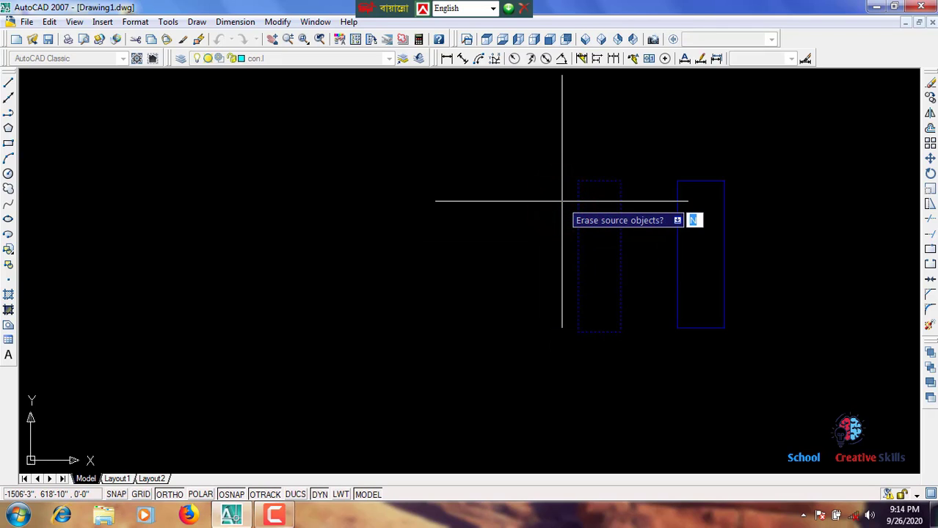
text(n)
key(Return)
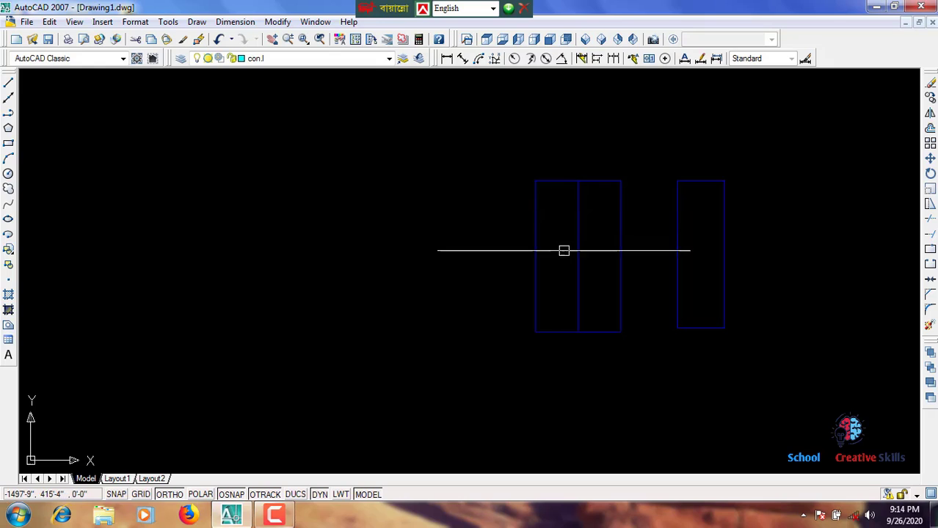
Turn Ortho off and mirror the separate right-hand blue rectangle across a line at about 250° from its lower-right corner, keeping the source
click(808, 365)
click(668, 140)
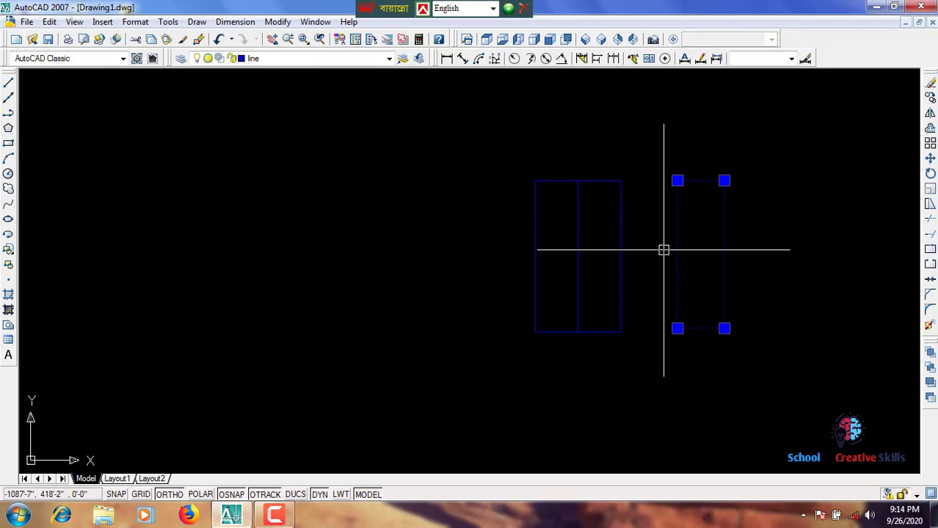
text(mi)
key(Return)
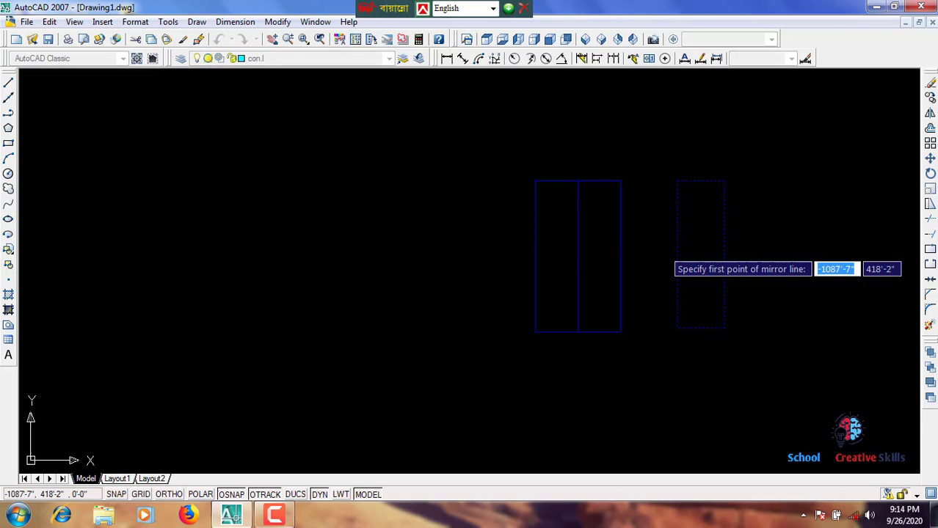
click(724, 328)
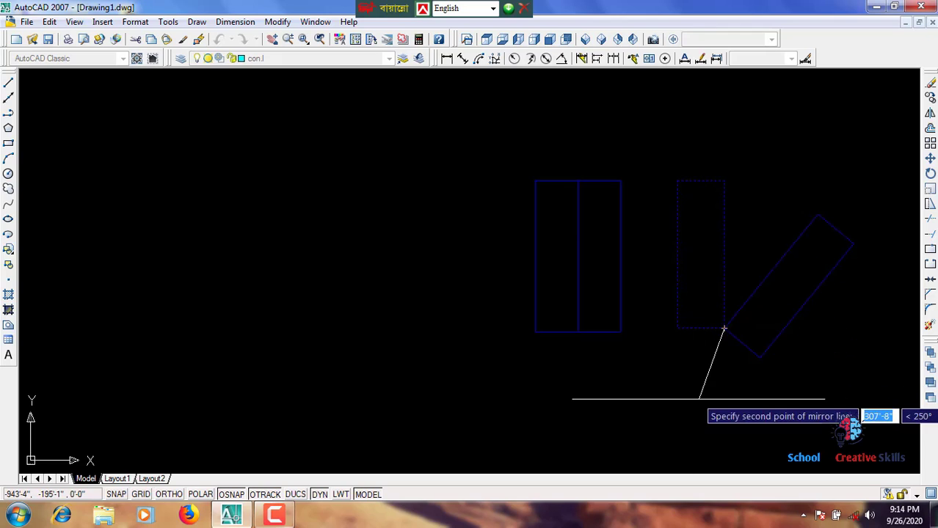
click(698, 400)
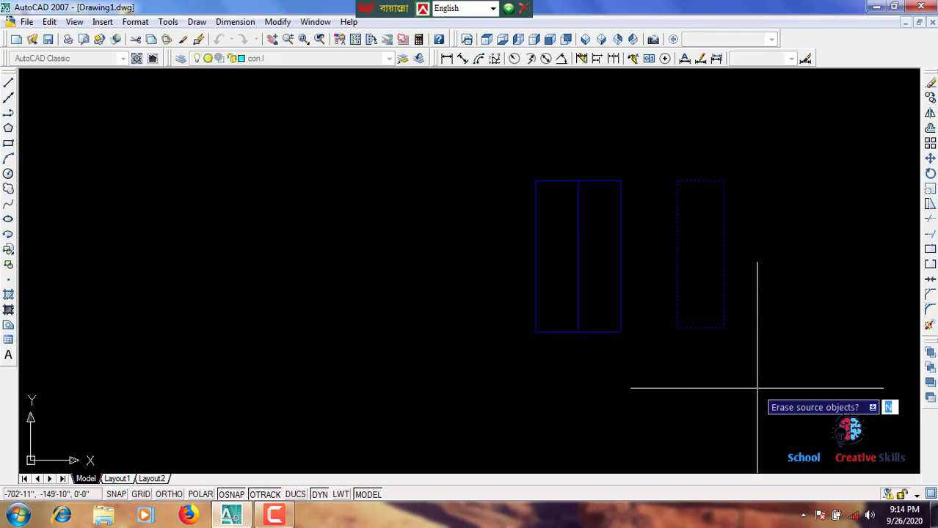
key(Return)
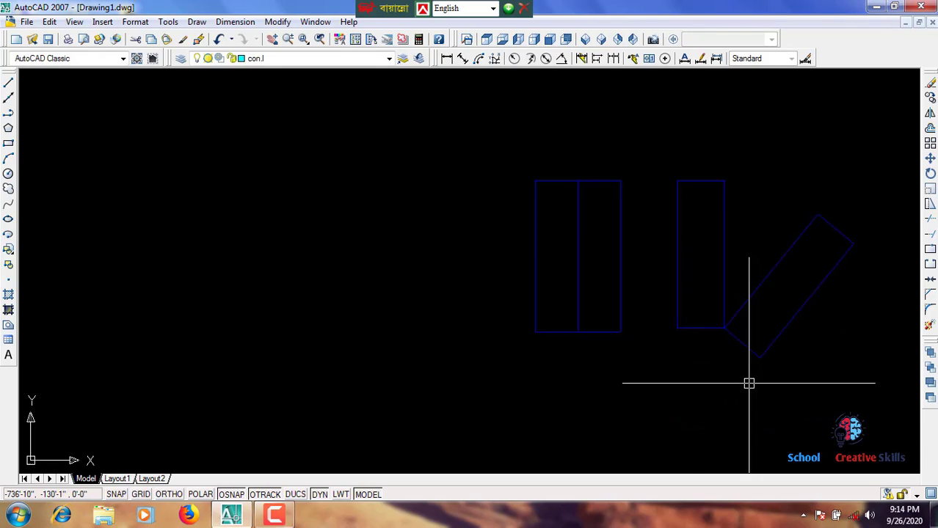
Erase all the blue rectangles together with the tilted red rectangle, and undo that erasure
mouse_move(623, 353)
middle_down()
mouse_move(448, 331)
mouse_move(363, 339)
middle_up()
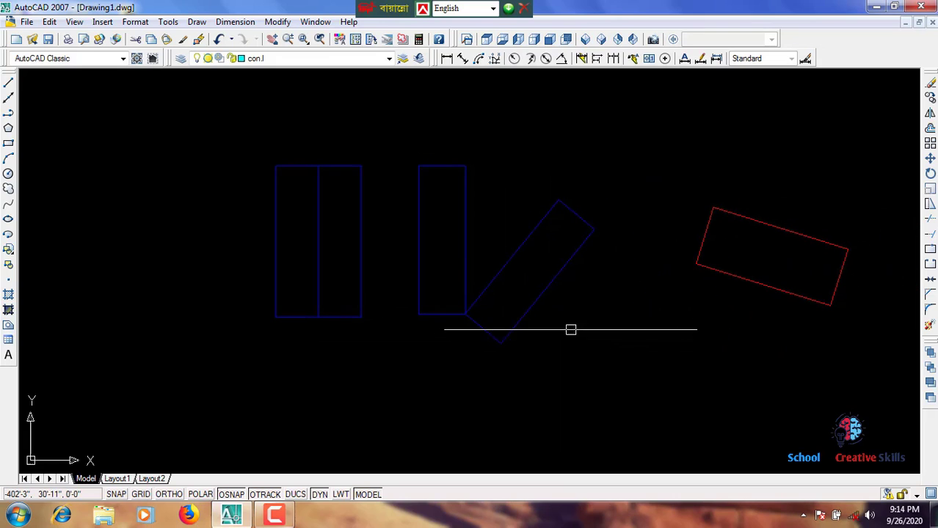
middle_drag(665, 329, 749, 331)
click(766, 350)
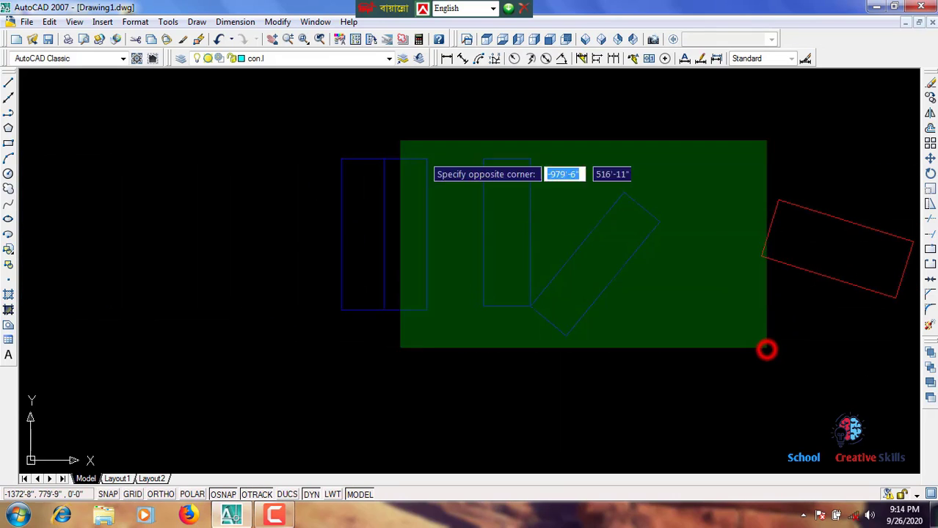
click(314, 132)
key(Delete)
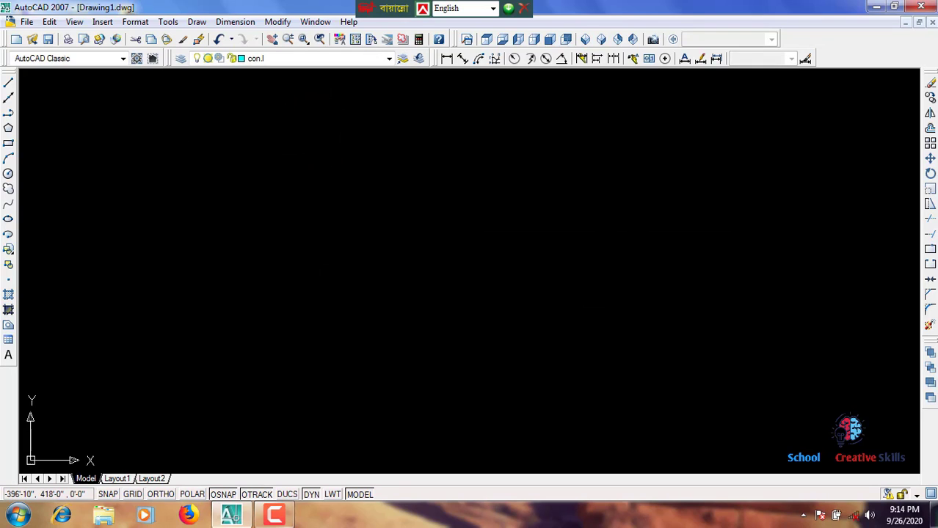
key(ctrl+z)
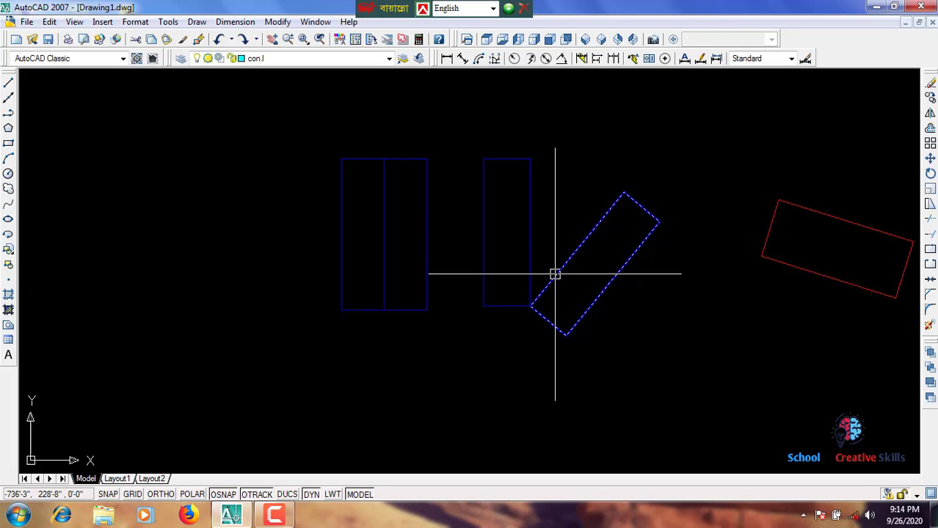
scroll(555, 273, down, 8)
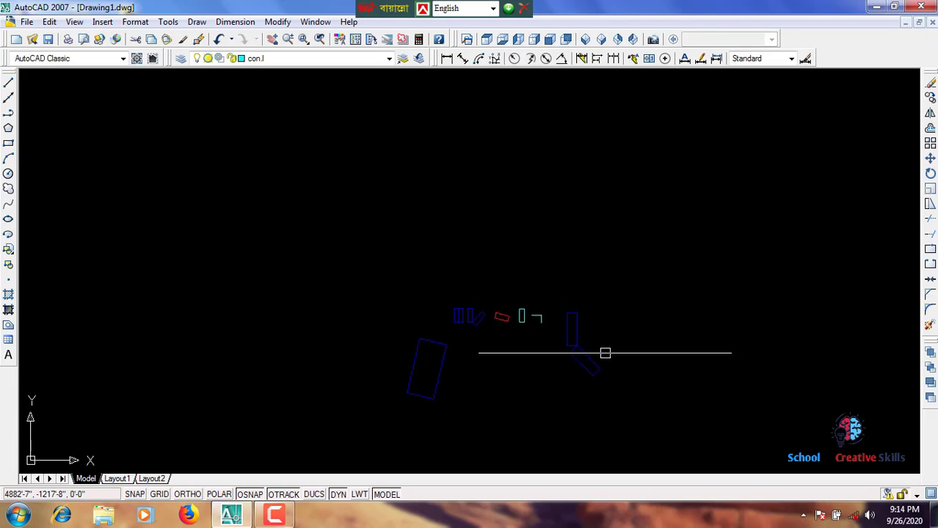